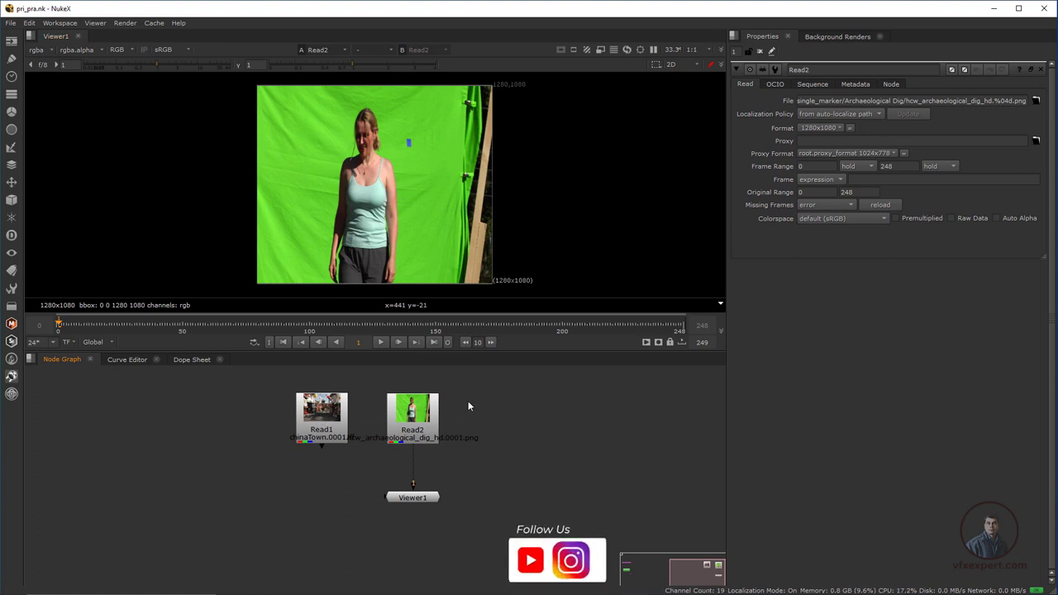
Edit the Read2 clip's format, naming it "edited" and setting its pixel aspect to 1.5
click(413, 417)
scroll(407, 215, up, 2)
scroll(407, 215, down, 1)
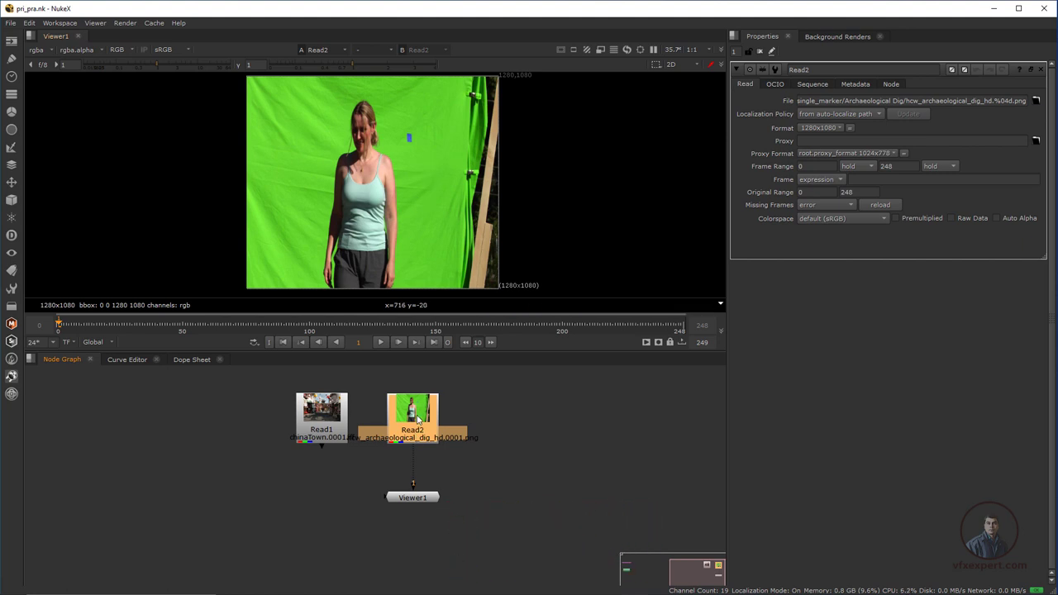
click(827, 129)
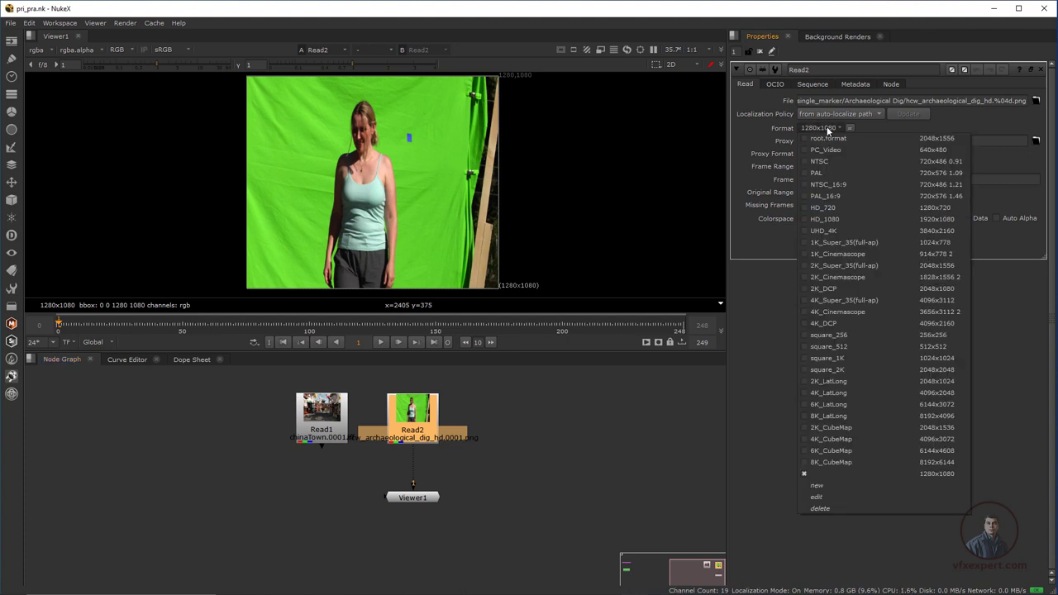
click(837, 498)
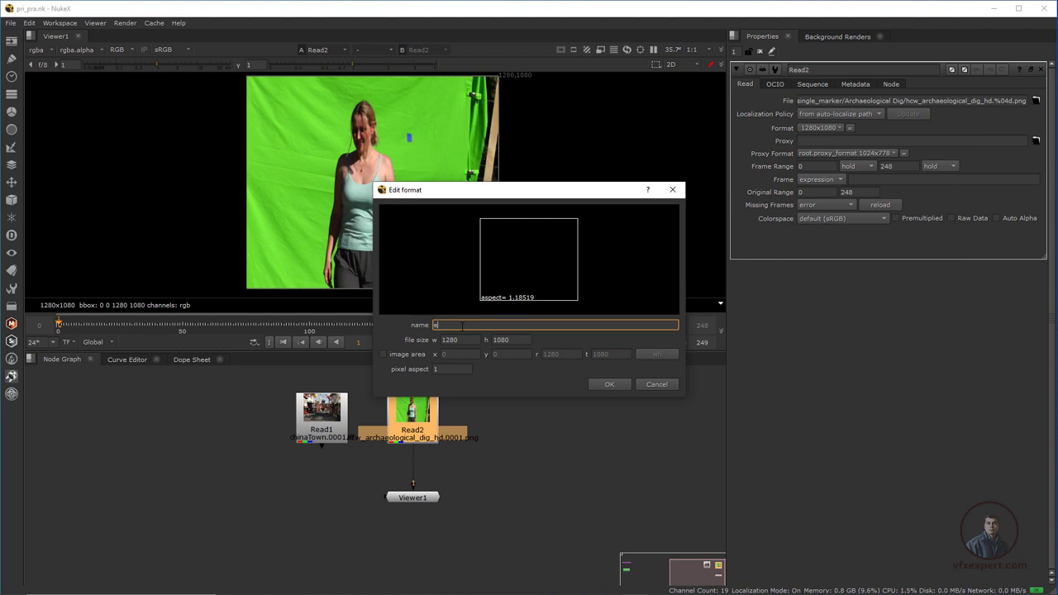
text(edited)
click(475, 339)
click(513, 340)
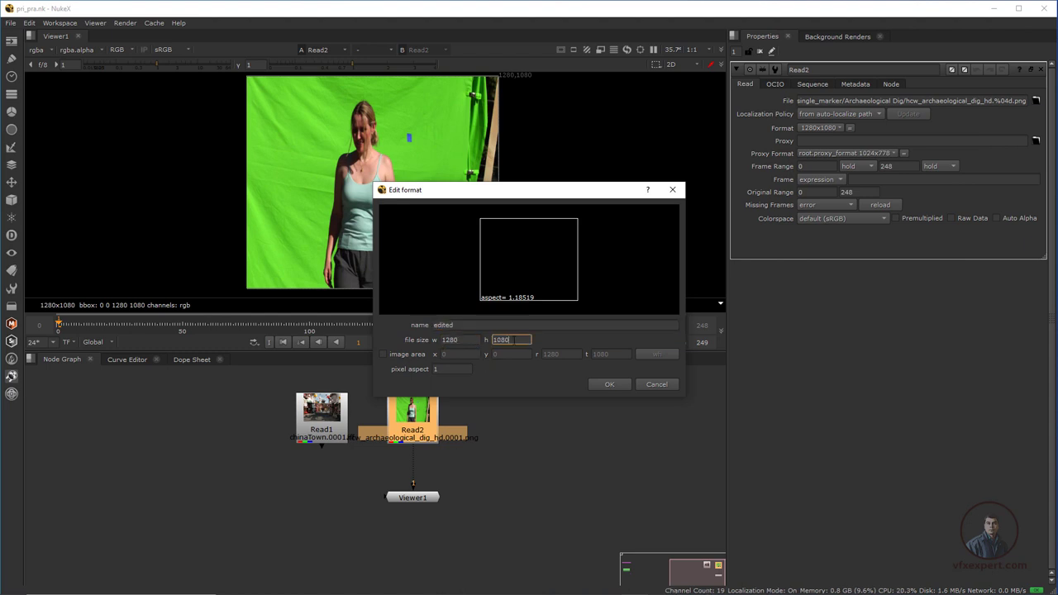
click(453, 370)
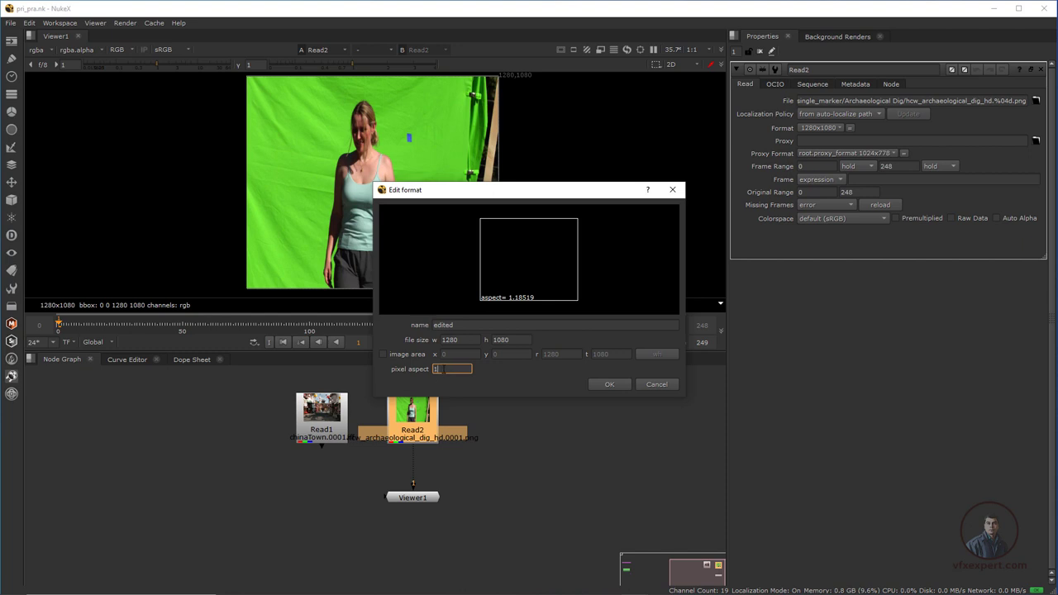
click(610, 384)
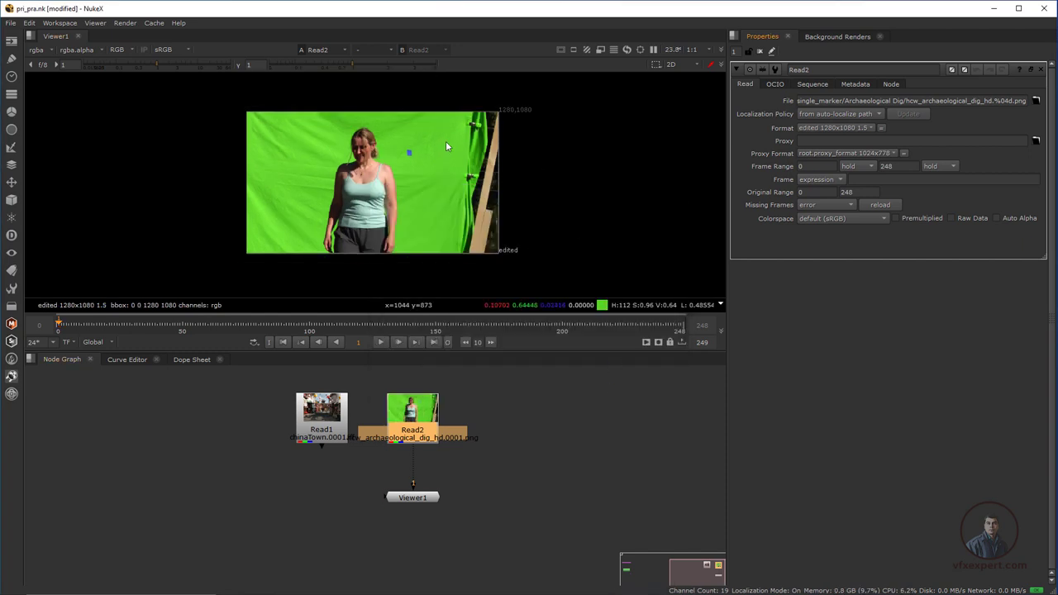
Insert a Primatte node between Read2 and Viewer1, and move Viewer1 down for spacing in the node graph
scroll(458, 172, up, 2)
scroll(444, 217, down, 1)
middle_drag(445, 212, 473, 221)
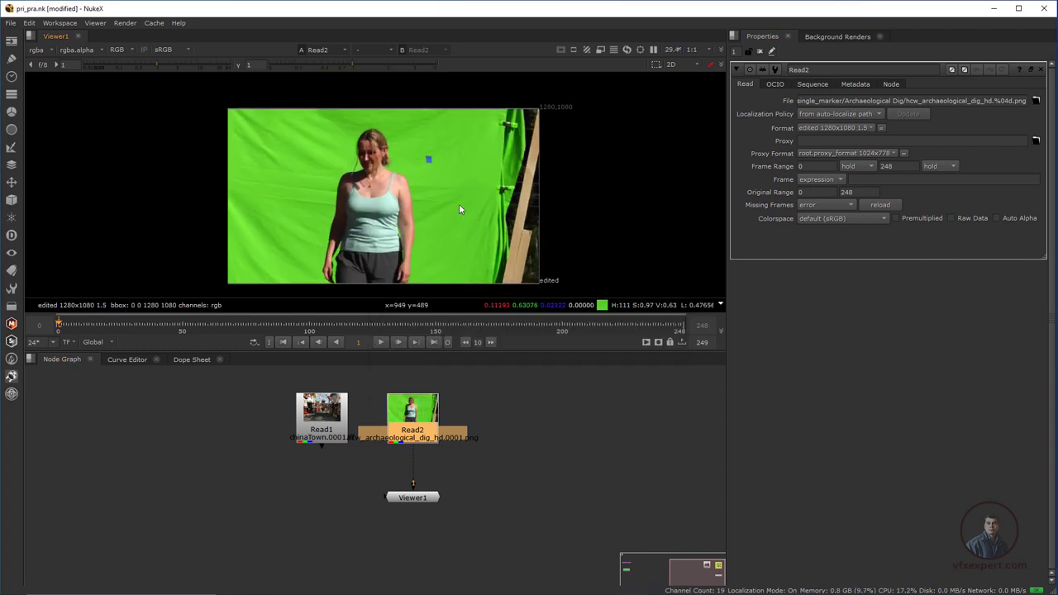
scroll(430, 209, down, 1)
scroll(418, 210, up, 1)
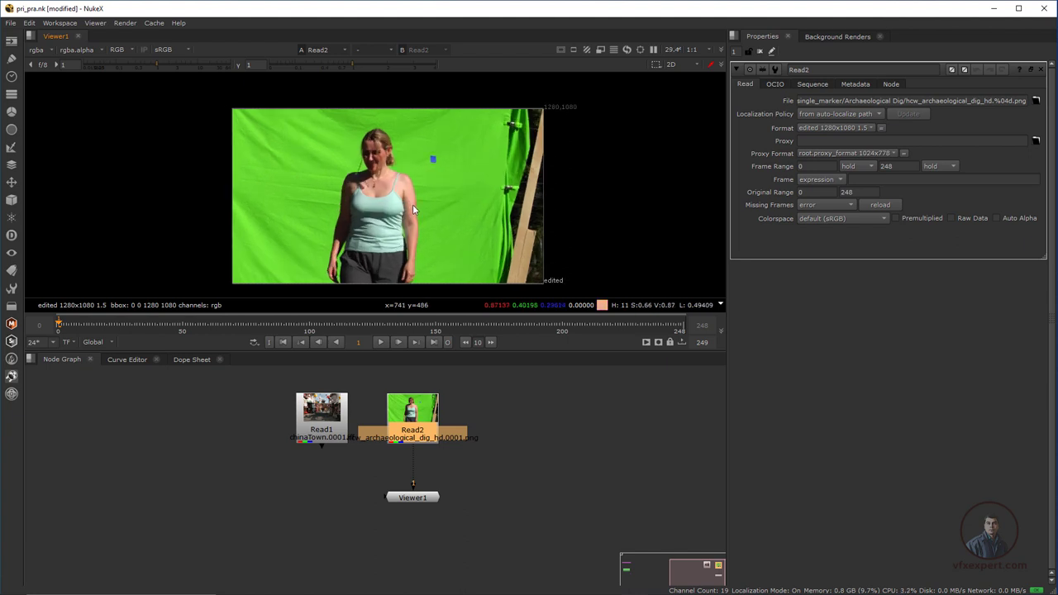
scroll(413, 204, up, 1)
click(426, 503)
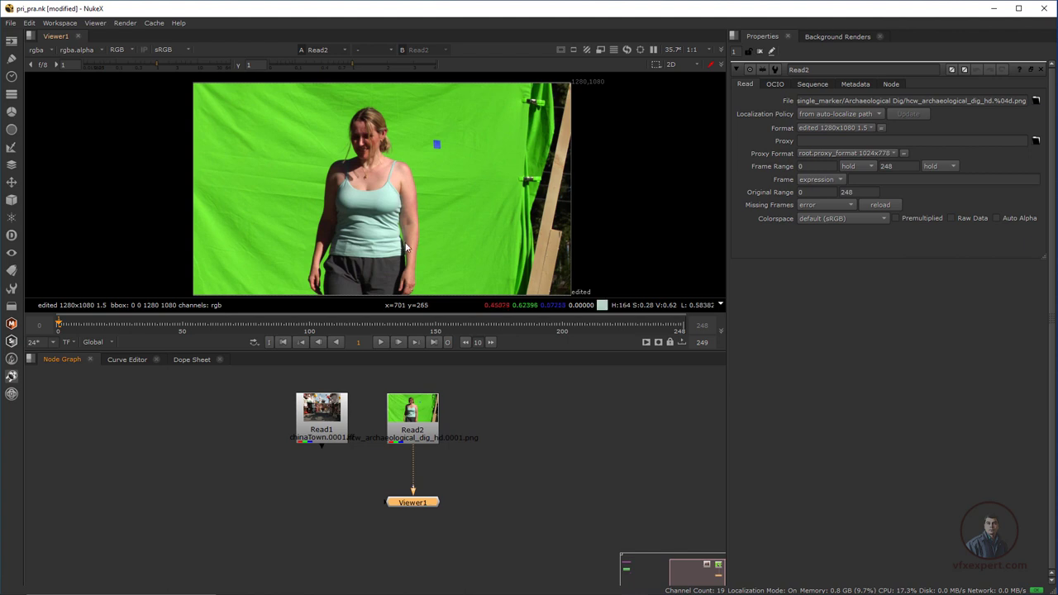
click(422, 420)
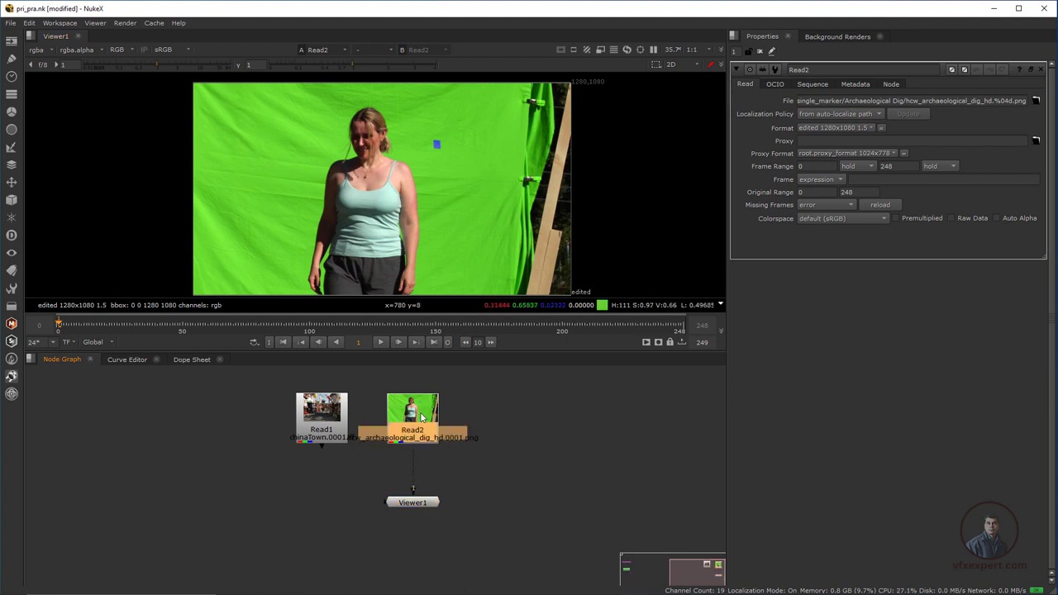
key(Tab)
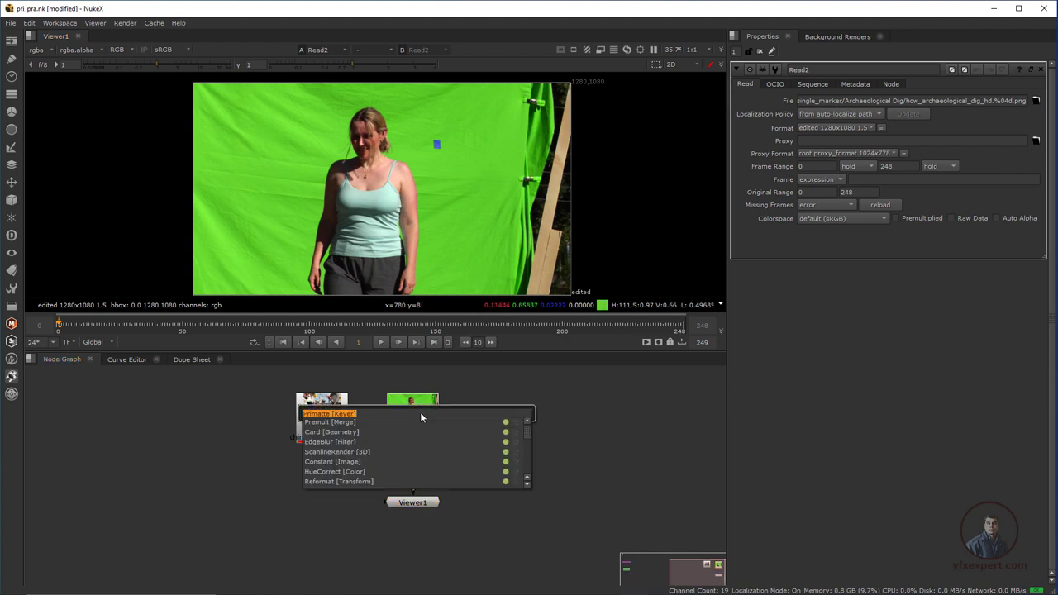
text(prim)
key(Return)
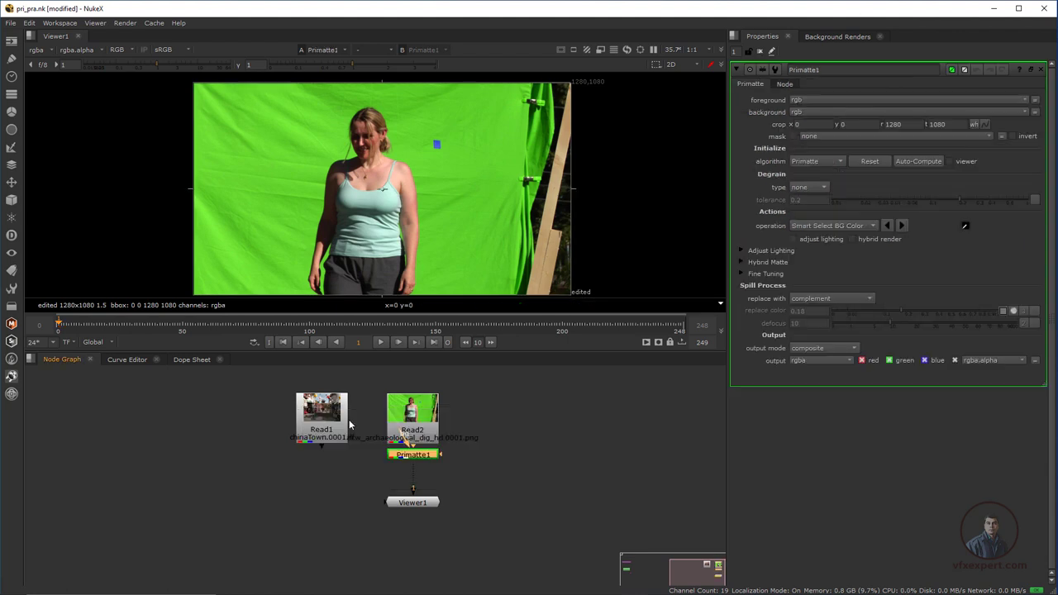
drag(415, 508, 415, 521)
Sample the green backdrop beside the woman using Smart Select BG Color and display the resulting alpha matte
scroll(416, 482, up, 3)
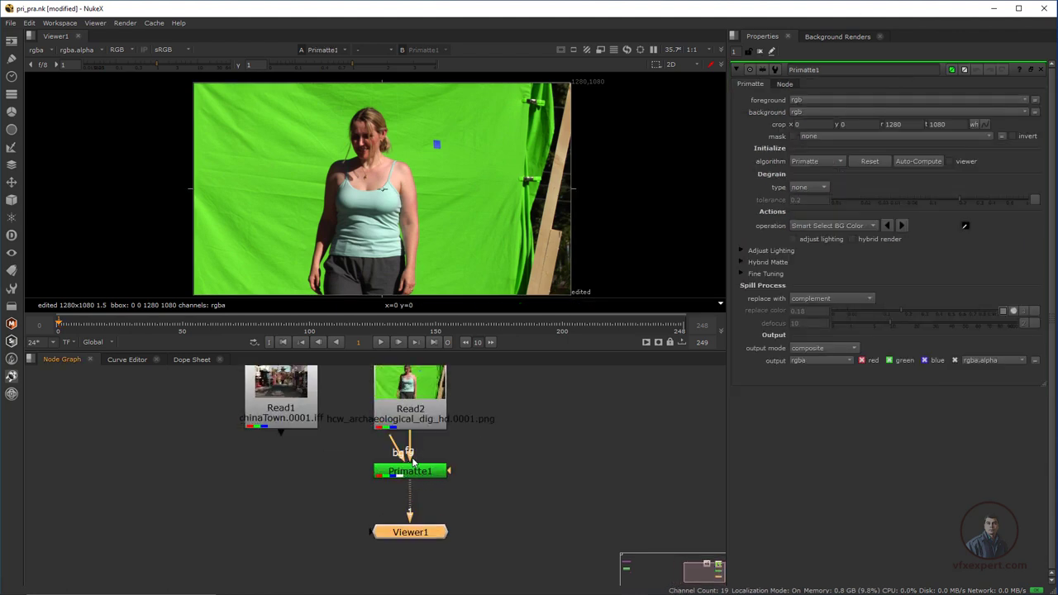
drag(400, 453, 361, 448)
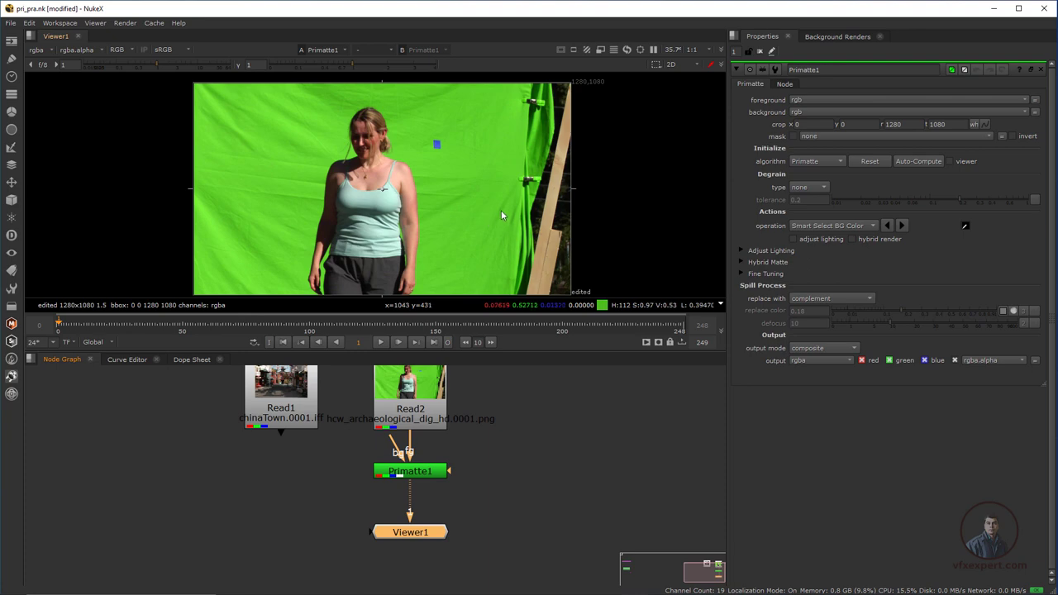
ctrl+click(438, 205)
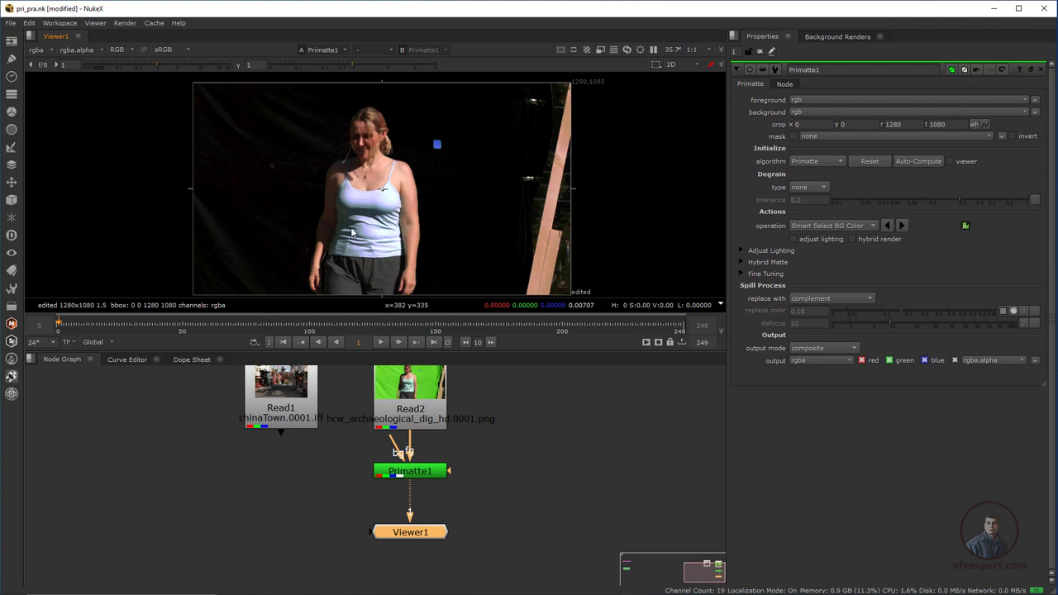
middle_drag(380, 250, 385, 248)
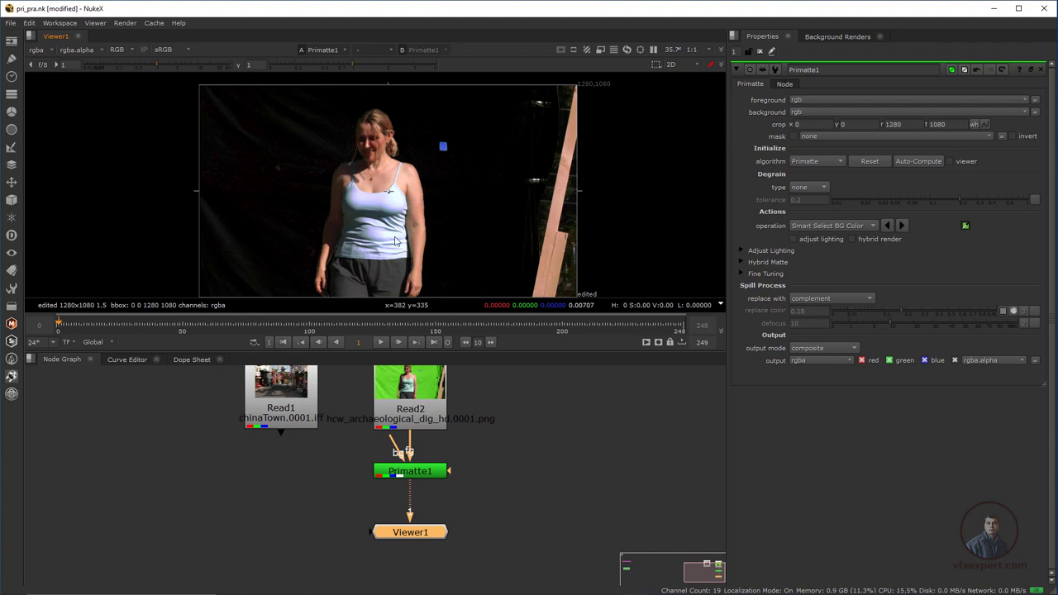
key(a)
scroll(402, 235, up, 1)
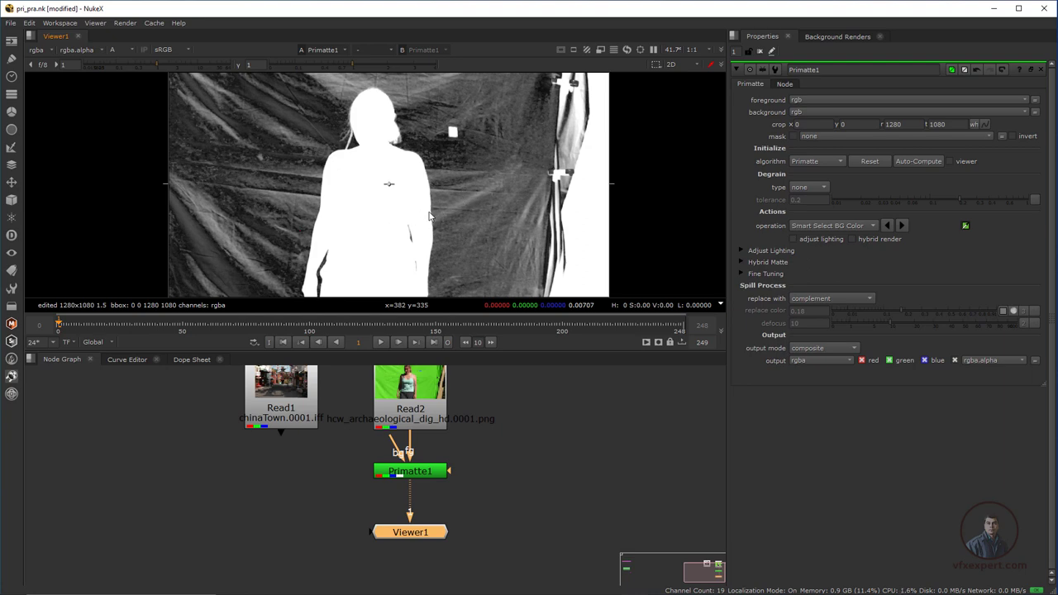
key(ctrl+z)
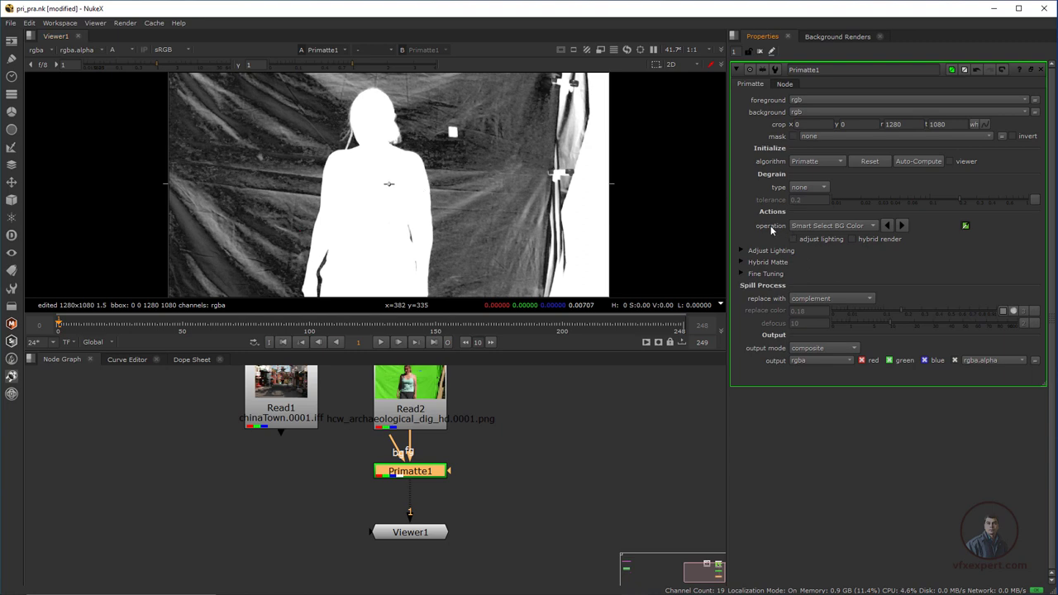
Clean the backdrop noise in the matte by sampling noisy areas on both sides of the woman with Clean BG Noise, and return to the colour view
click(821, 223)
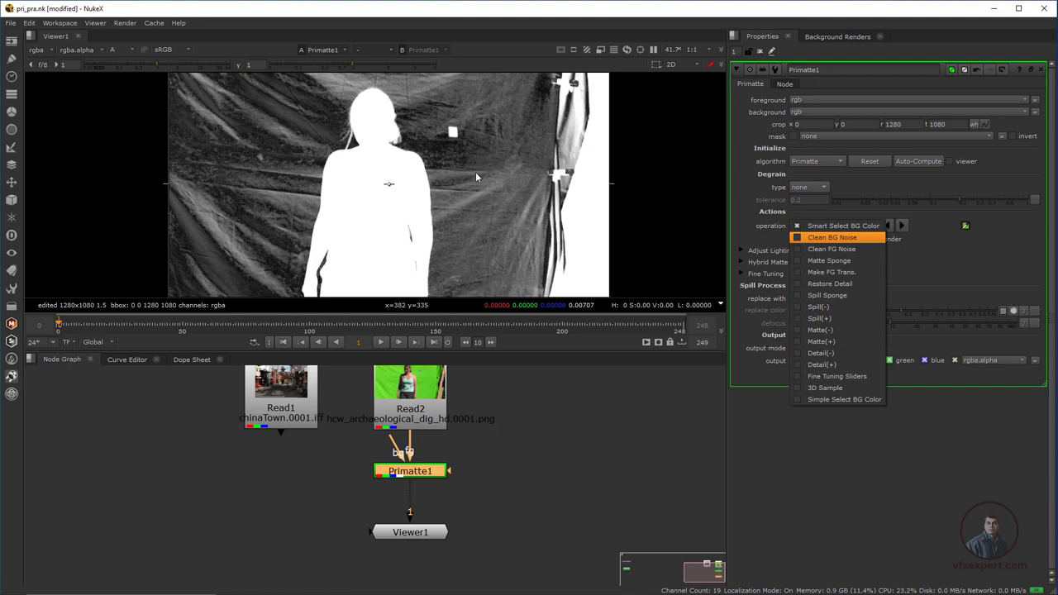
click(822, 238)
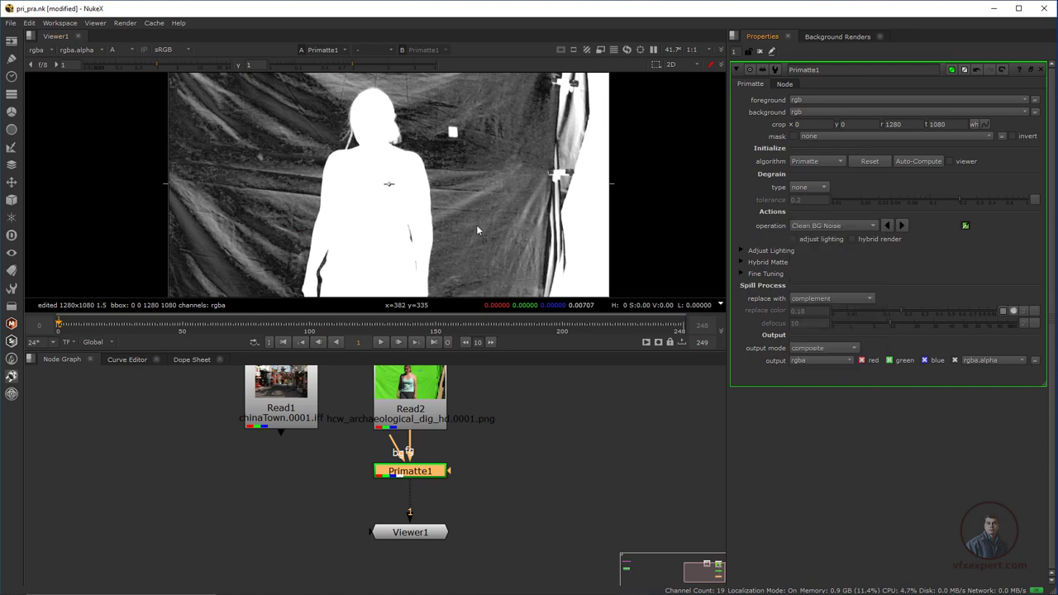
mouse_move(446, 179)
ctrl+mouse_down()
mouse_move(453, 169)
mouse_move(464, 230)
mouse_move(463, 195)
ctrl+mouse_up()
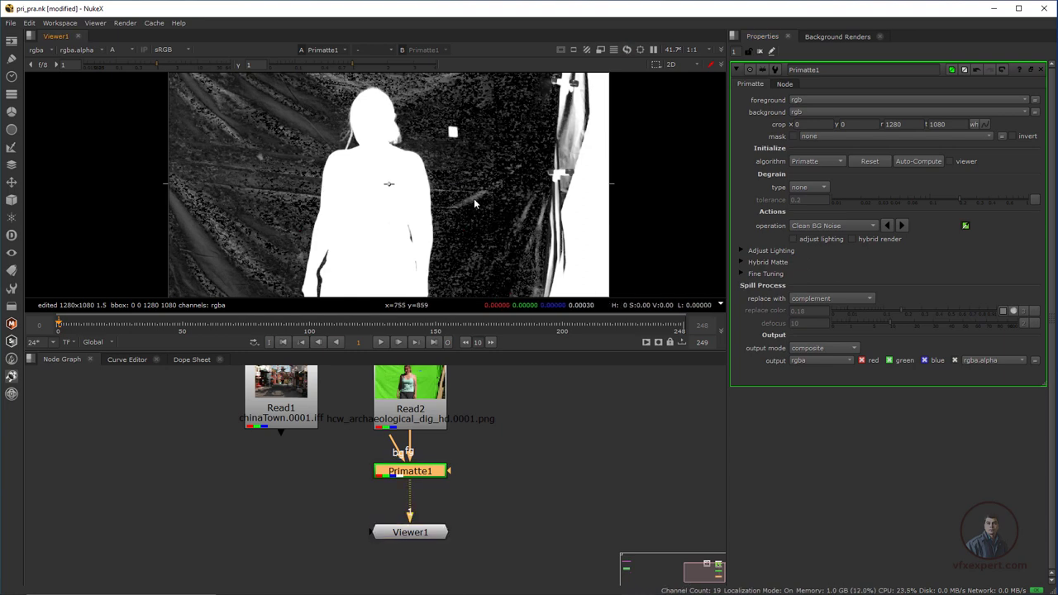
ctrl+shift+drag(469, 171, 484, 191)
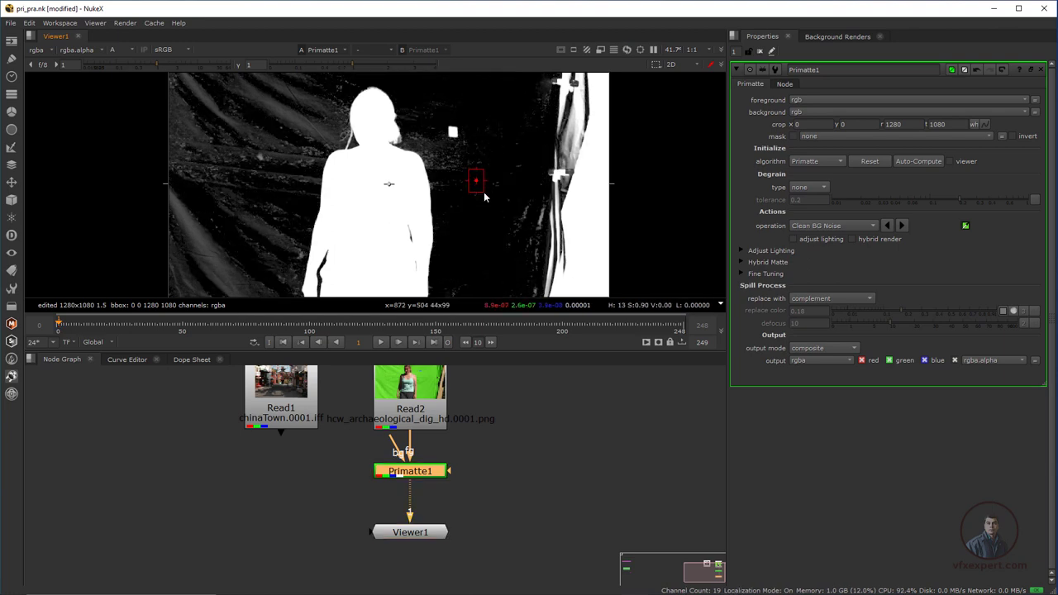
mouse_move(276, 115)
ctrl+shift+mouse_down()
mouse_move(287, 130)
mouse_move(239, 153)
mouse_move(265, 156)
mouse_move(297, 141)
ctrl+shift+mouse_up()
ctrl+shift+drag(469, 176, 480, 186)
ctrl+shift+drag(482, 263, 489, 272)
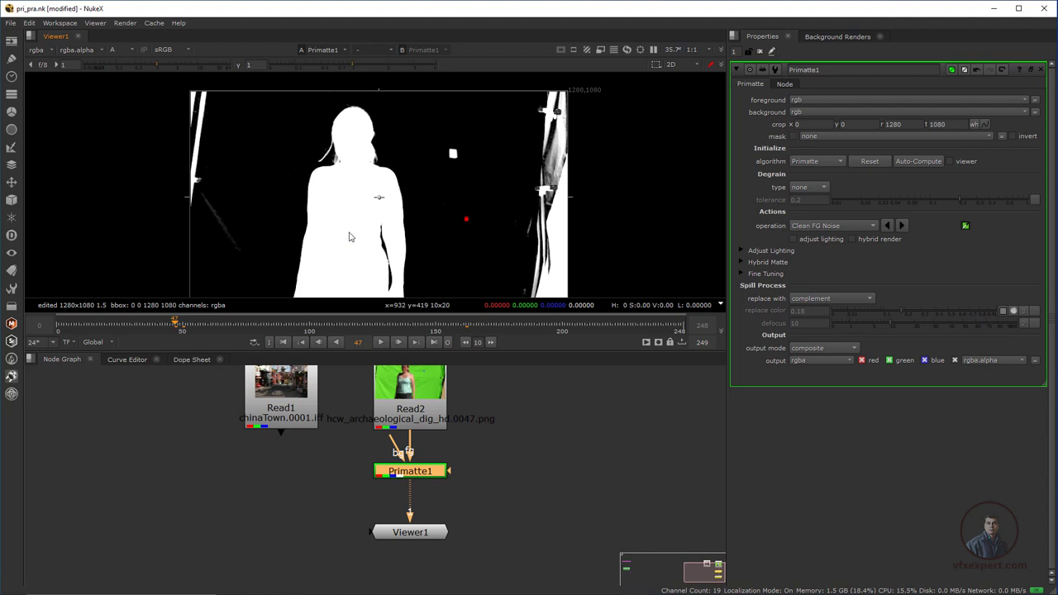
key(a)
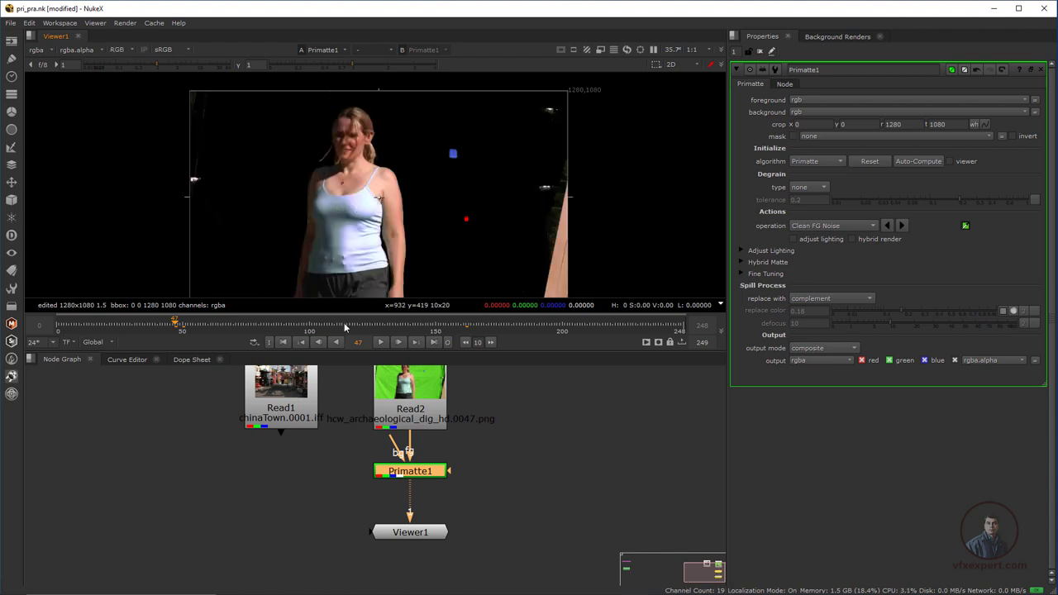
Connect Read1 as Primatte1's background and add a Transform after it, with translate x 82, y 240 and scale about 1.82
drag(391, 444, 241, 421)
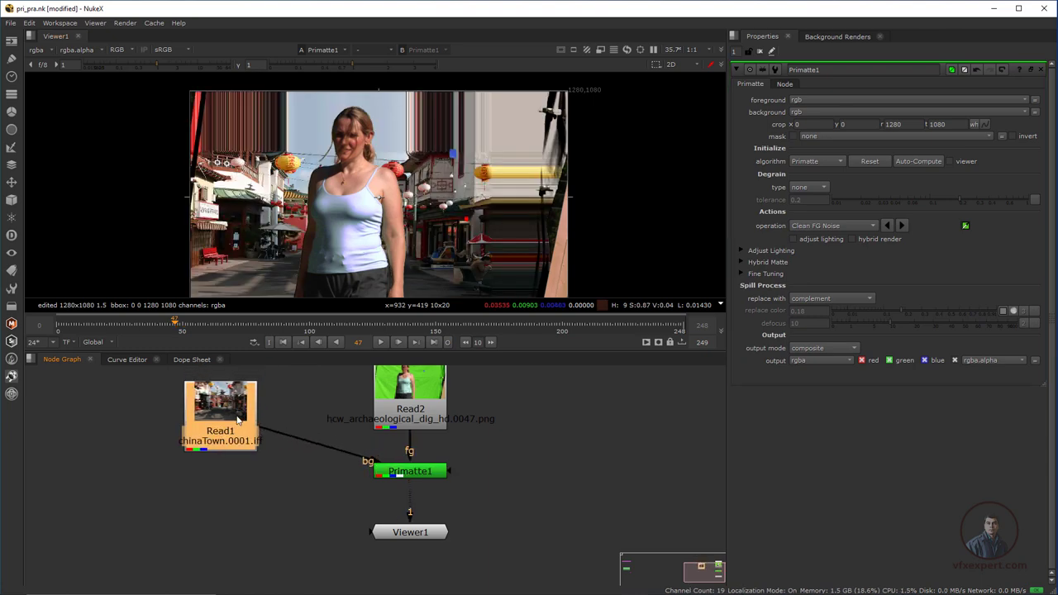
key(t)
drag(352, 239, 364, 179)
click(536, 427)
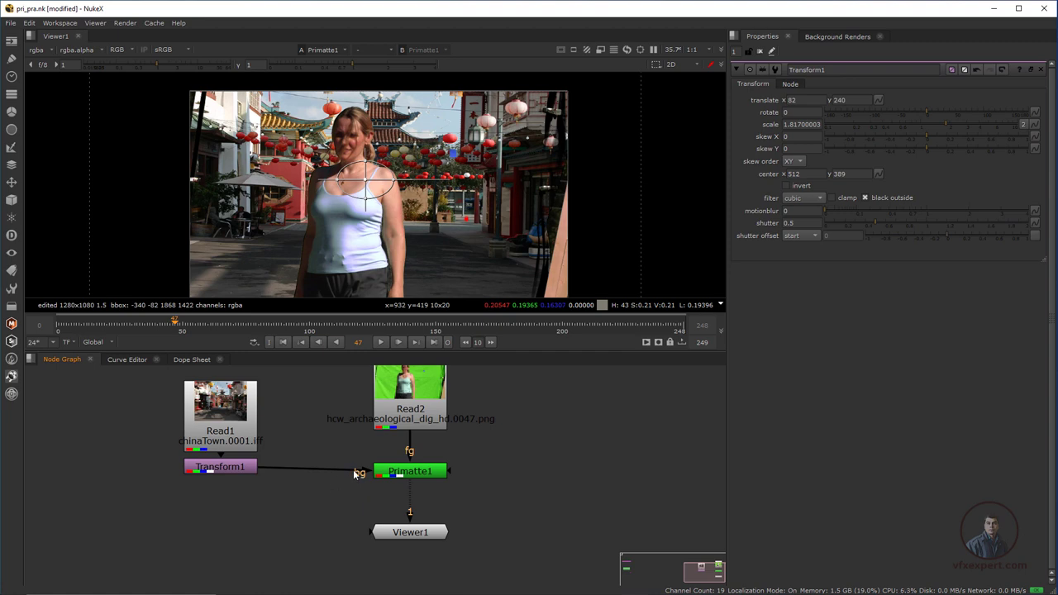
Disconnect the transformed background from Primatte1's bg input and frame the keyed image in the viewer
drag(358, 474, 333, 482)
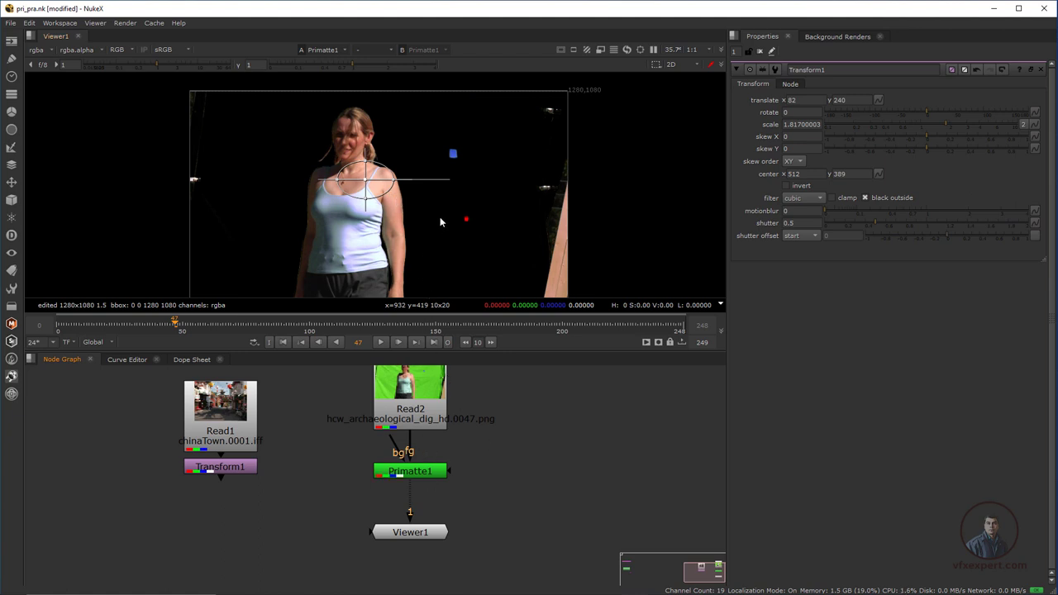
scroll(429, 218, down, 2)
middle_drag(436, 230, 418, 214)
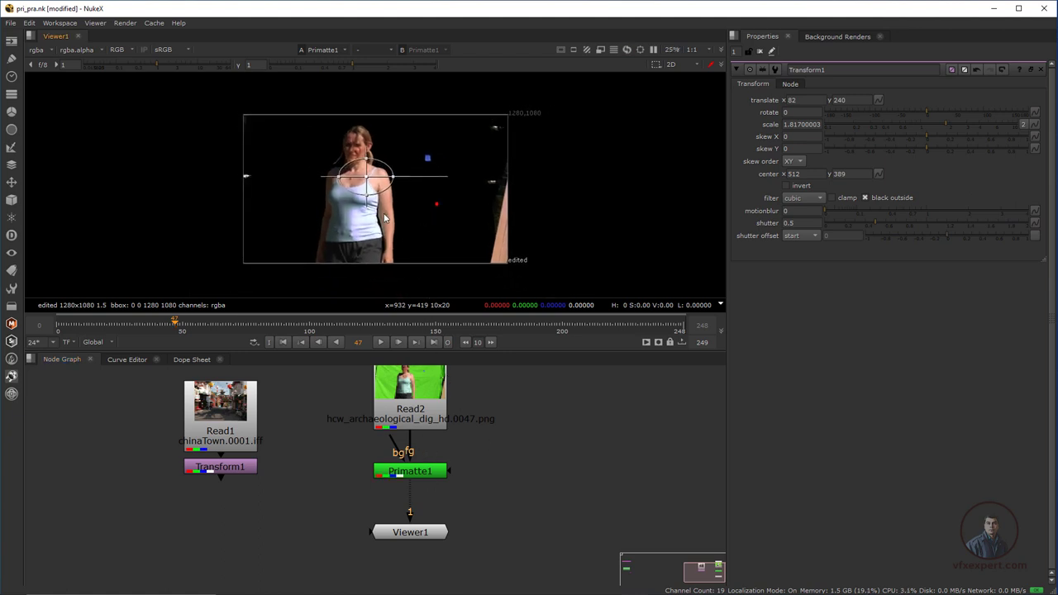
scroll(396, 214, up, 2)
scroll(450, 207, down, 2)
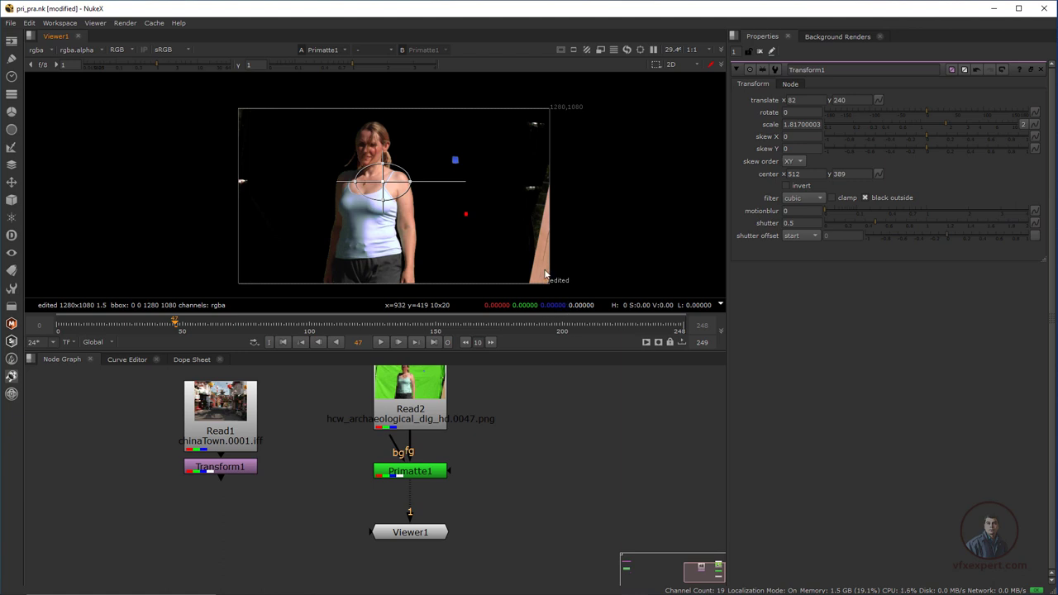
Crop the Primatte1 key around the woman to about x 176, y -4, r 1156, t 1090, excluding the backdrop's edges
drag(451, 471, 488, 476)
double_click(424, 476)
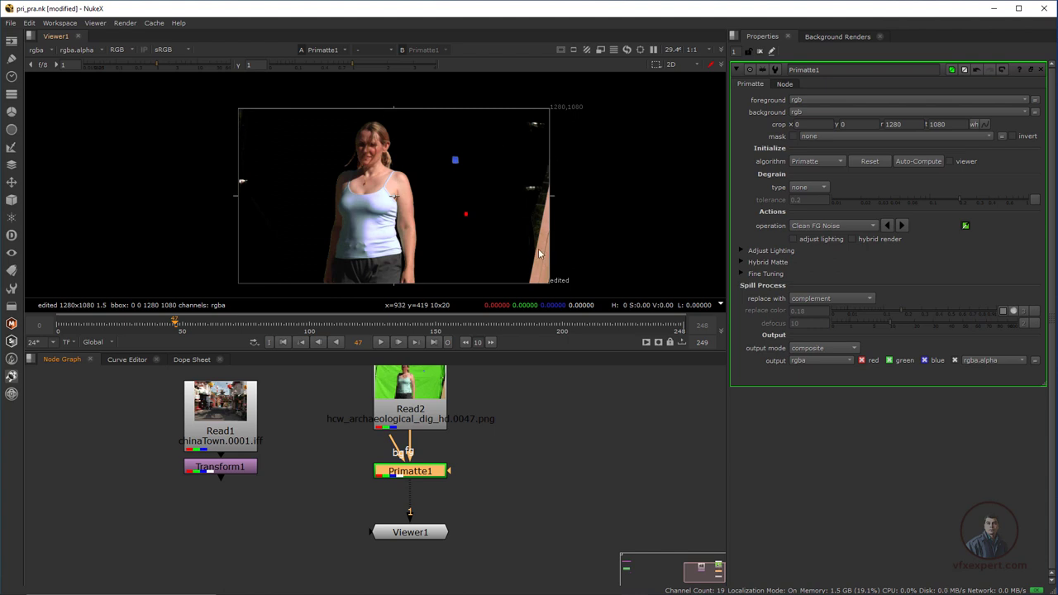
drag(550, 112, 517, 109)
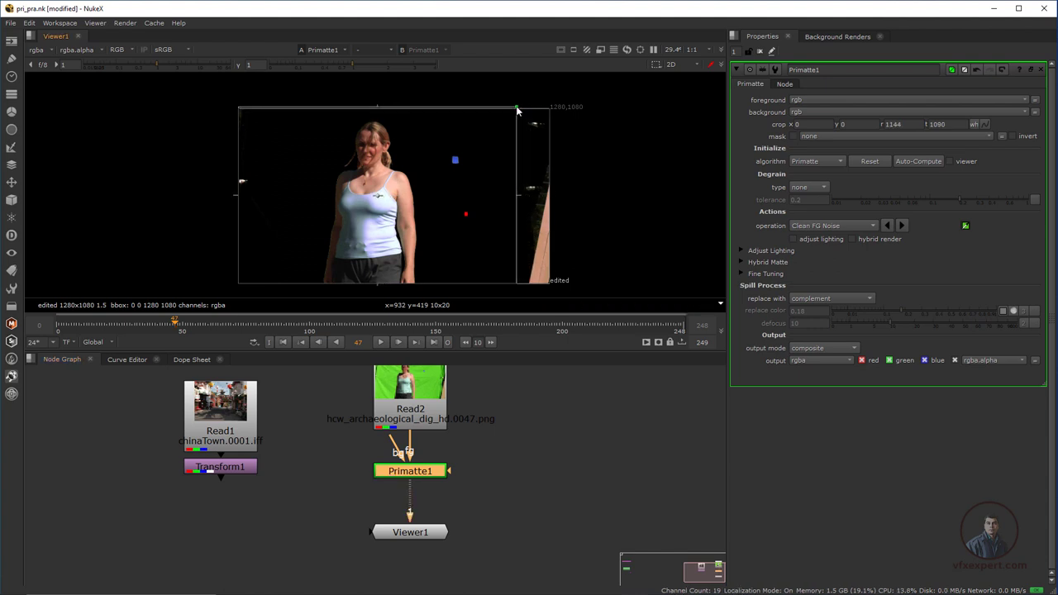
drag(237, 287, 281, 287)
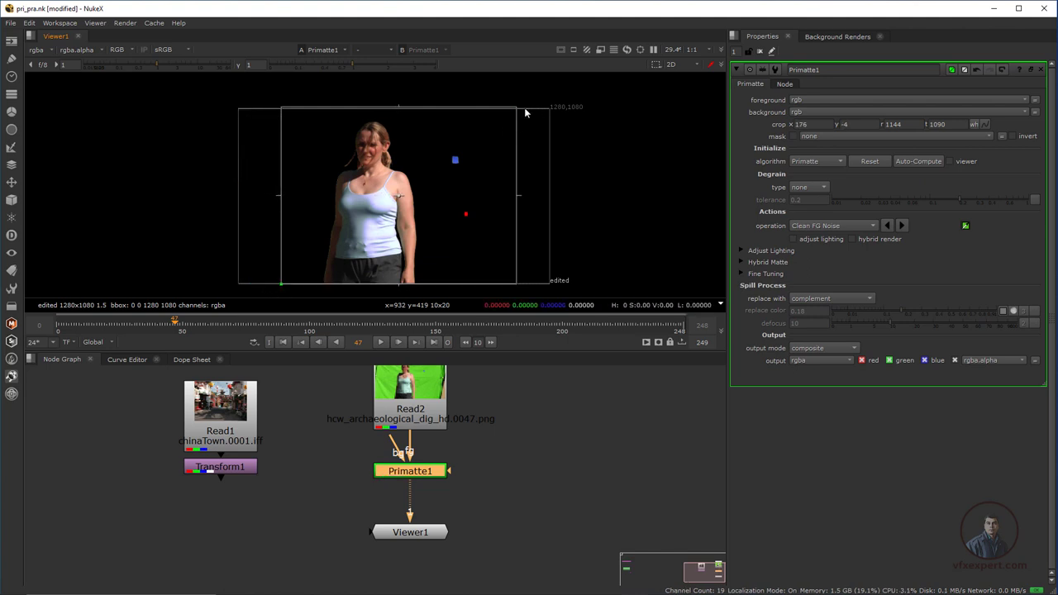
drag(517, 108, 520, 153)
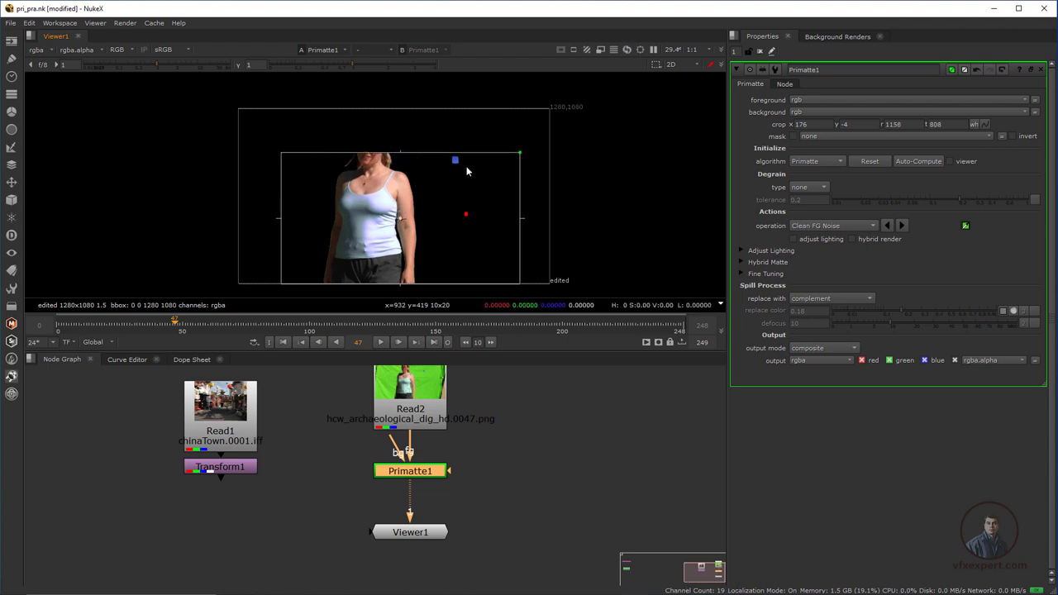
drag(522, 158, 519, 108)
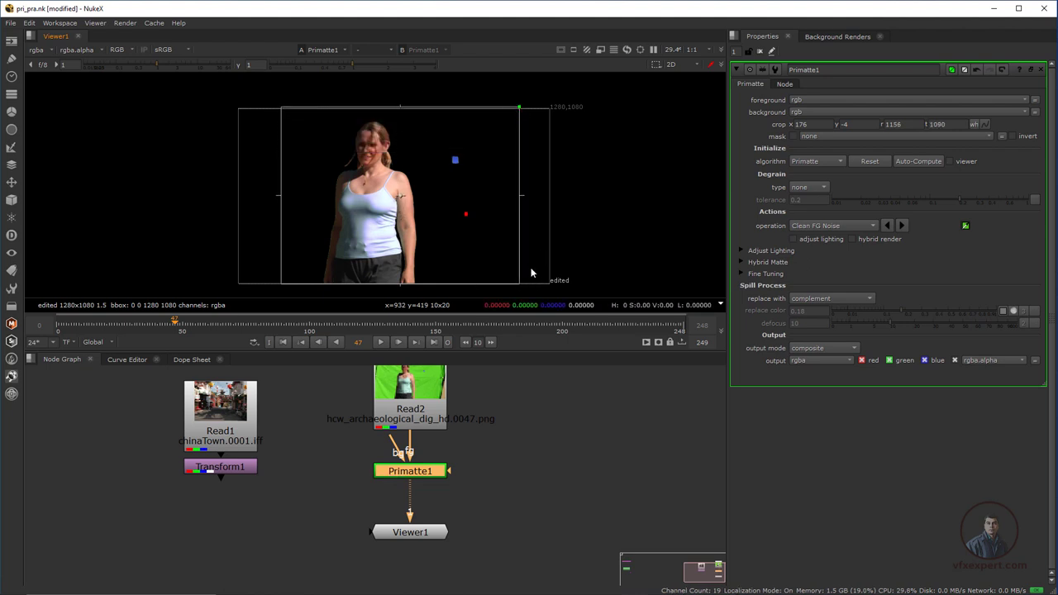
Tighten the Primatte1 crop to about x 254 and t 1096, and move the playhead to frame 119
mouse_move(385, 322)
mouse_down()
mouse_move(168, 329)
mouse_move(364, 323)
mouse_up()
drag(279, 106, 300, 107)
mouse_move(365, 322)
mouse_down()
mouse_move(487, 324)
mouse_move(358, 316)
mouse_up()
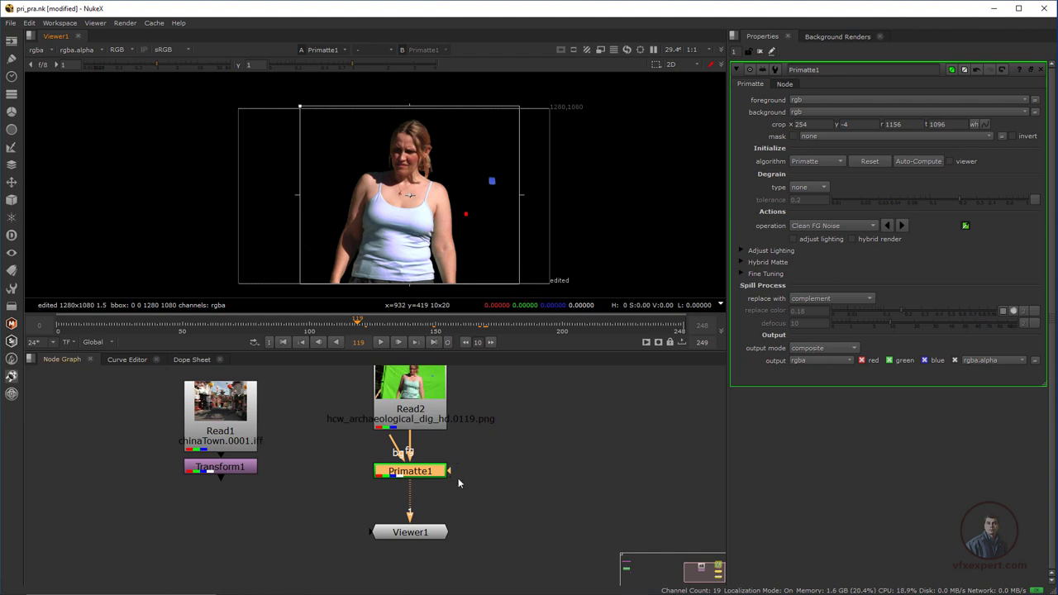
Widen the Primatte1 crop to about x -14, r 1280 and t 1086, and move the playhead to frame 97
mouse_move(451, 187)
middle_down()
mouse_move(451, 197)
mouse_move(440, 184)
middle_up()
drag(288, 105, 224, 105)
drag(507, 104, 539, 110)
drag(294, 325, 302, 325)
click(840, 226)
click(840, 225)
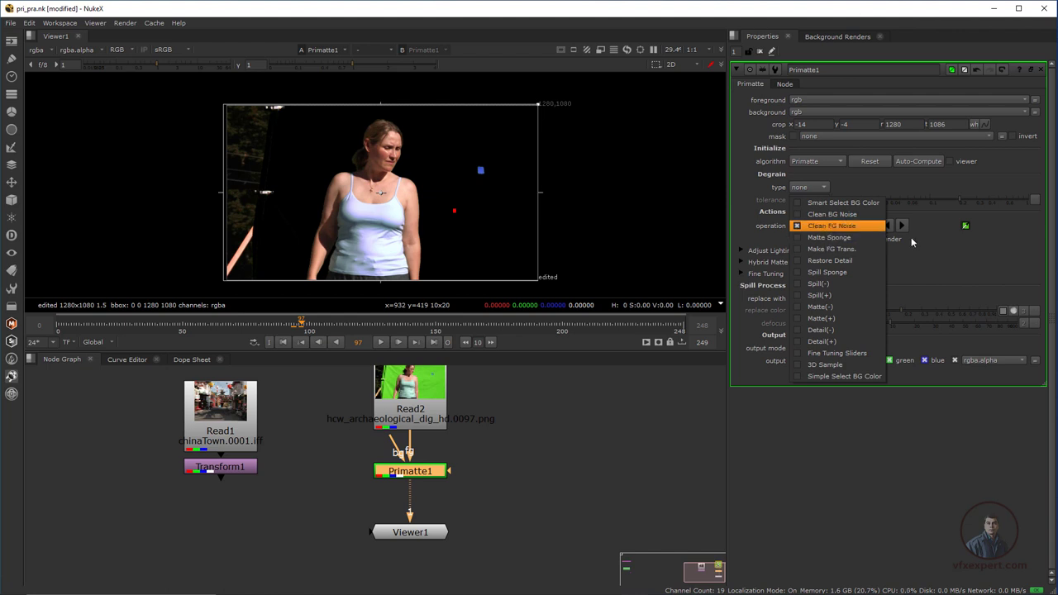
click(911, 245)
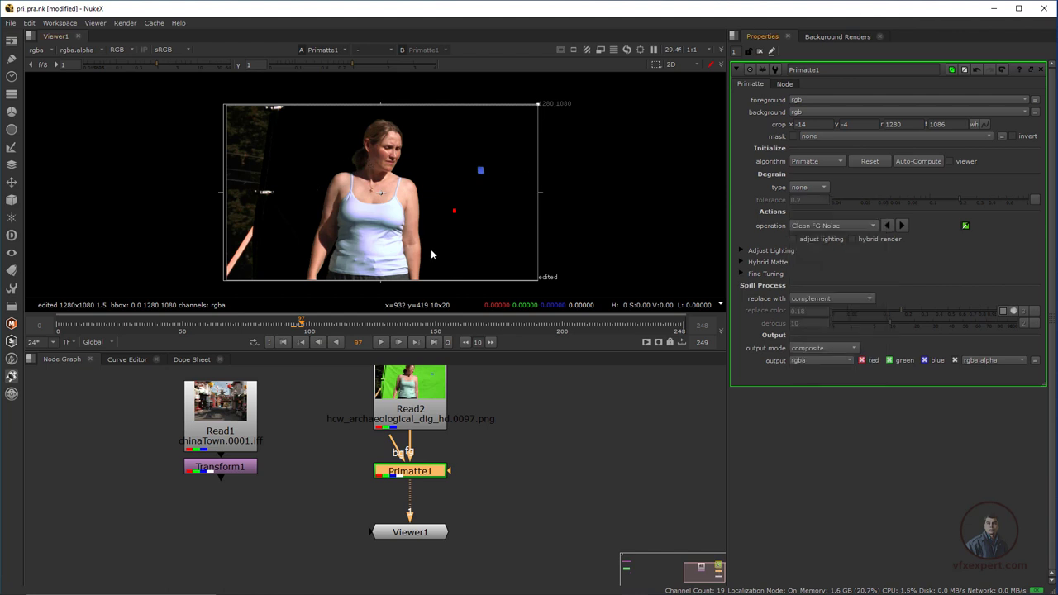
At frame 181, add a Roto node beside Read2 with Read2 as its bg input, and show it in the viewer
scroll(345, 212, down, 1)
scroll(372, 213, up, 3)
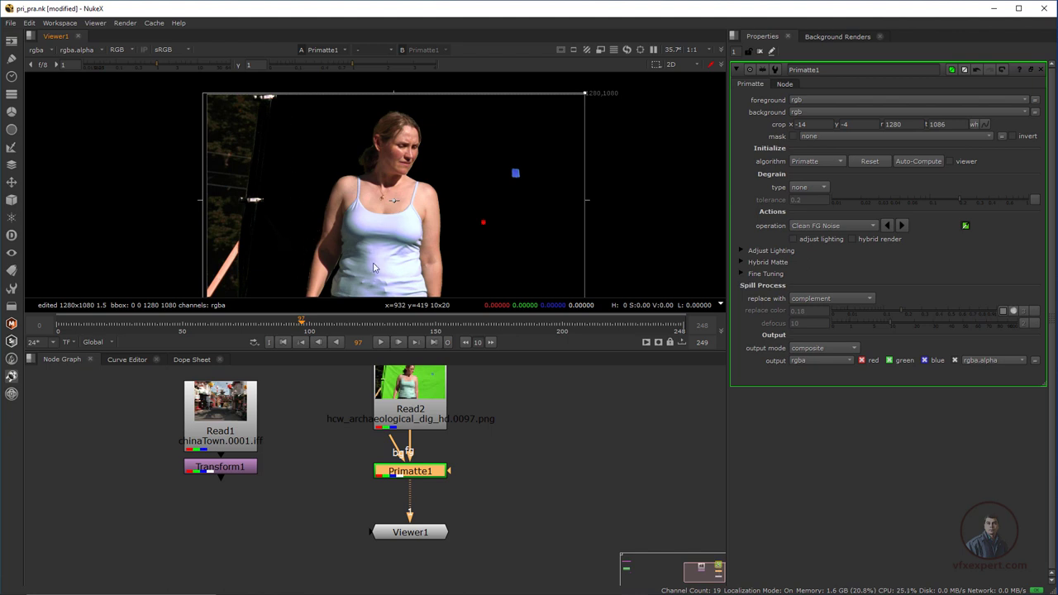
drag(299, 323, 513, 322)
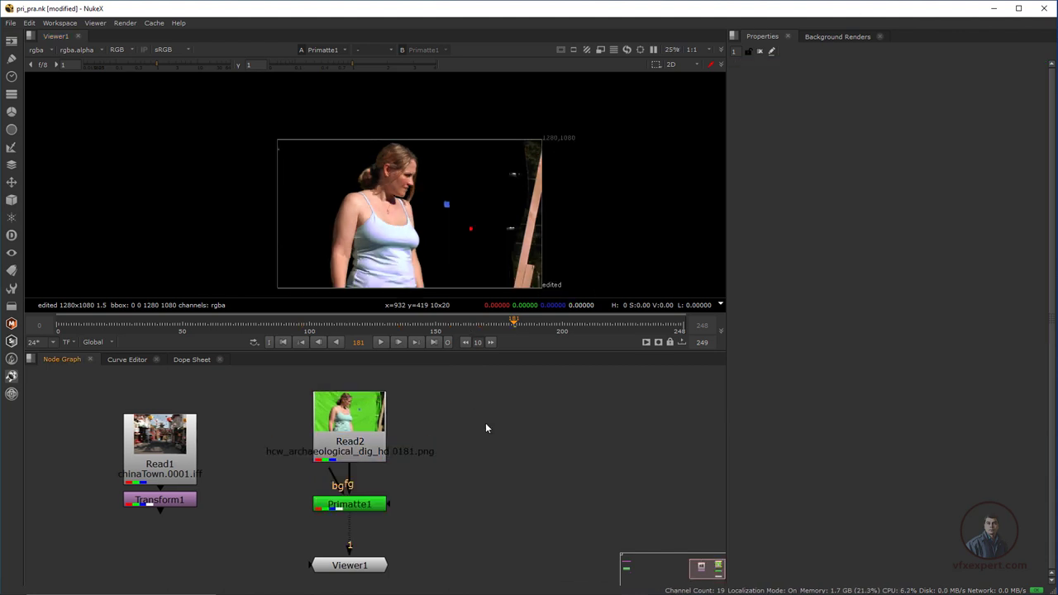
key(o)
drag(486, 425, 345, 423)
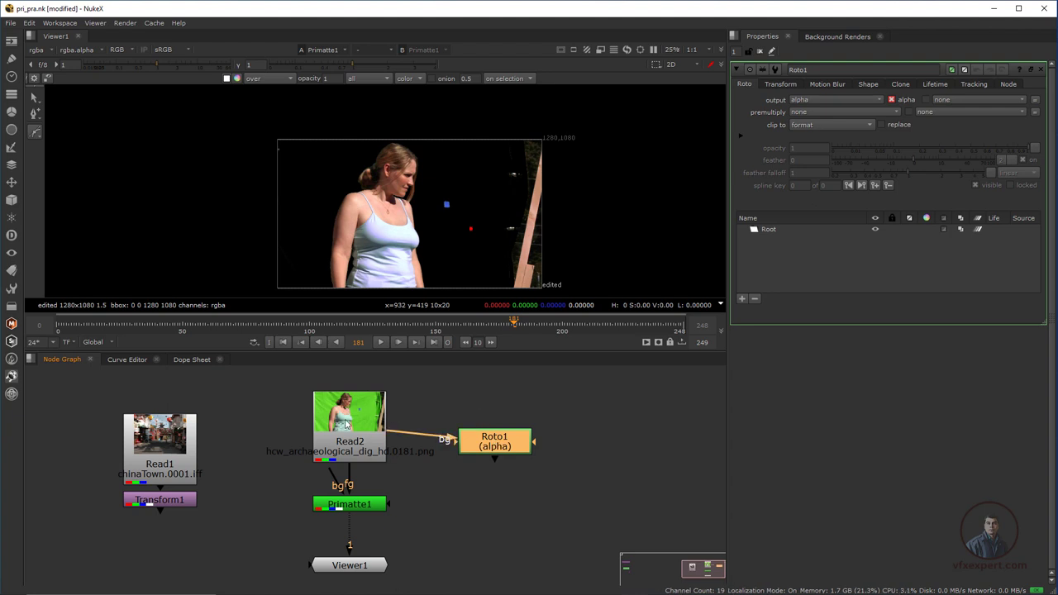
drag(507, 455, 481, 440)
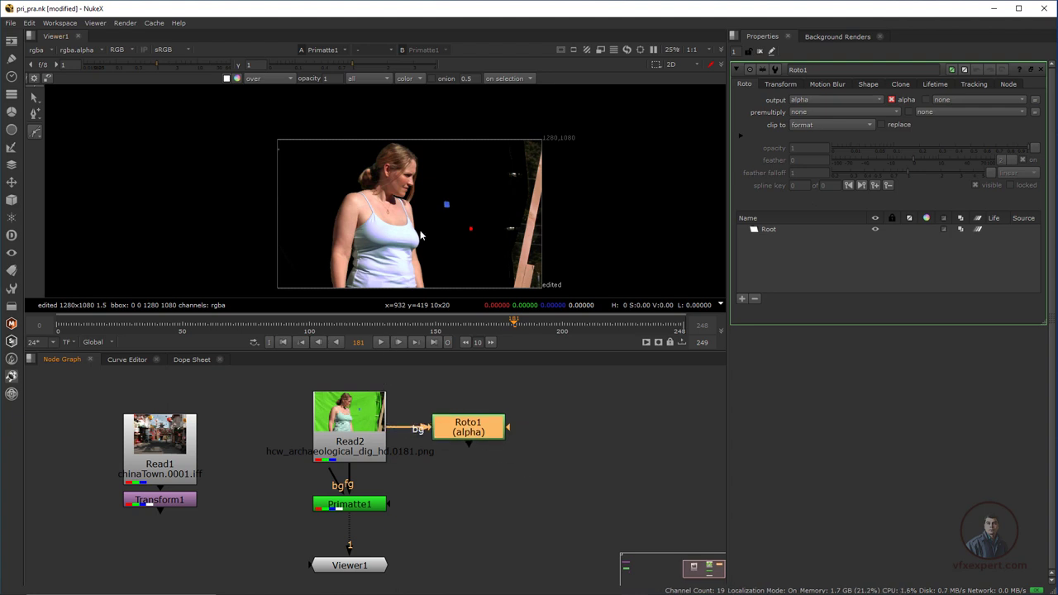
key(1)
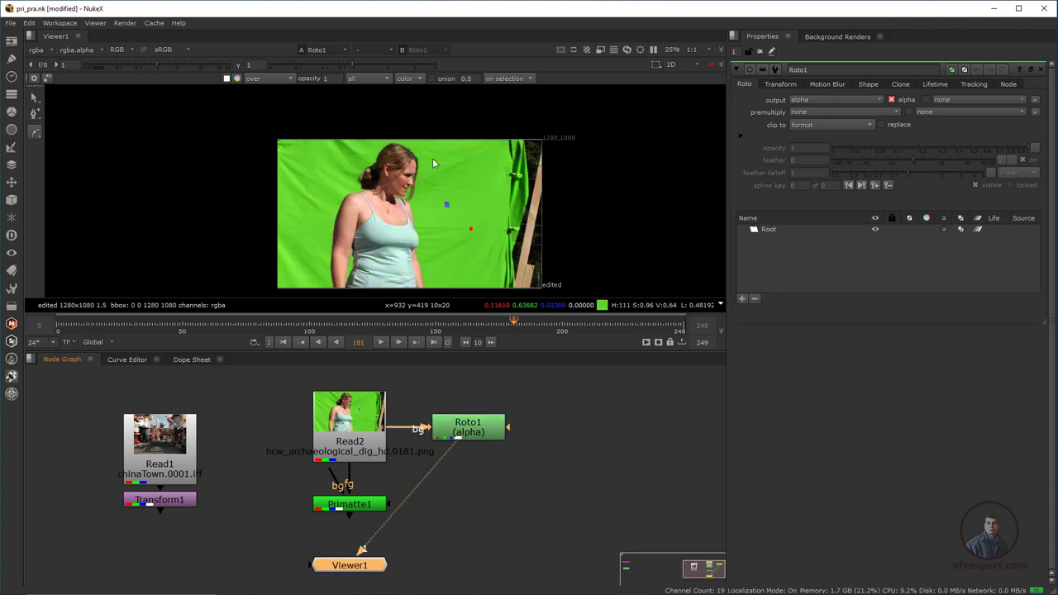
Scrub through the green-screen footage from the start, examining how far the backdrop edges intrude, and stop at frame 90
scroll(428, 171, up, 2)
click(283, 342)
scroll(366, 234, down, 2)
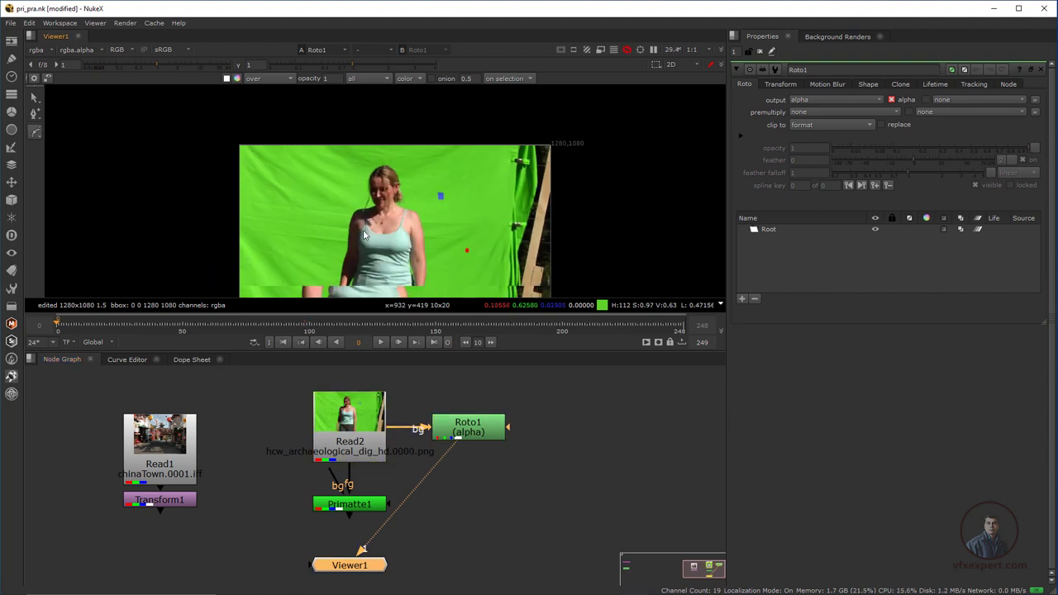
drag(323, 323, 206, 323)
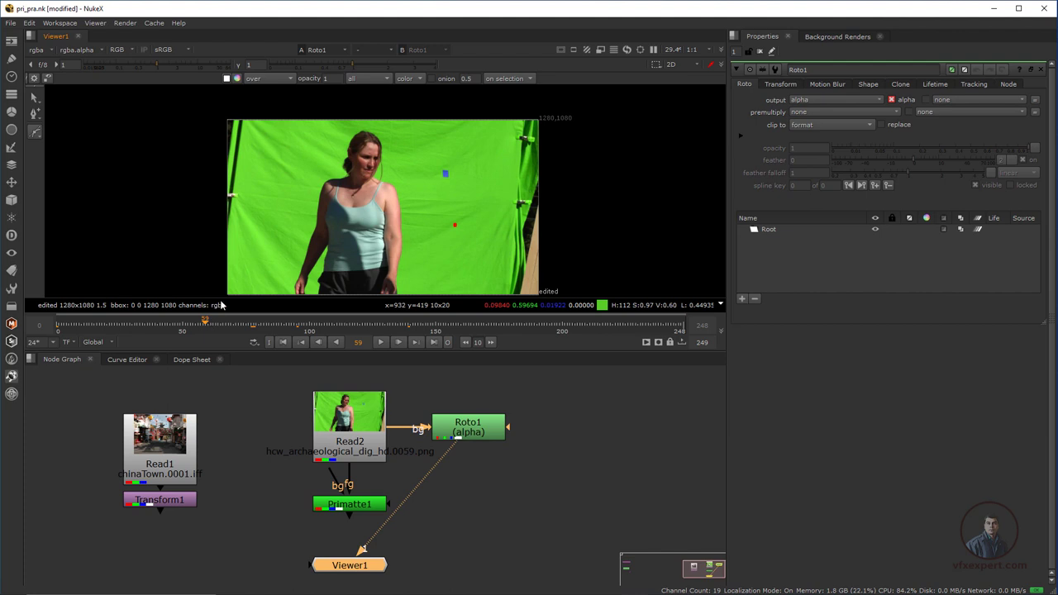
drag(355, 323, 285, 324)
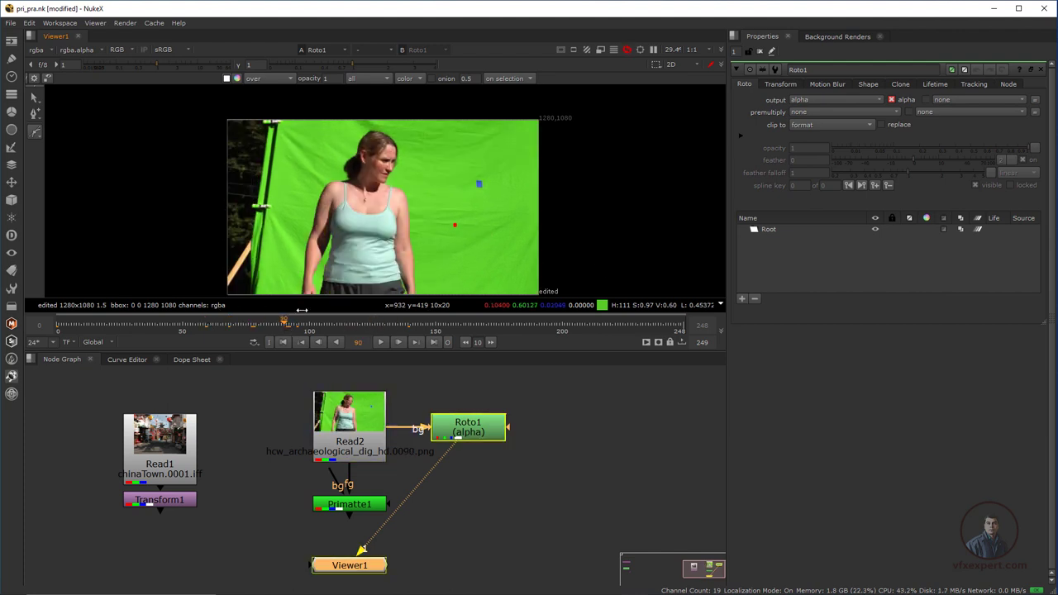
scroll(400, 233, down, 1)
scroll(422, 244, up, 1)
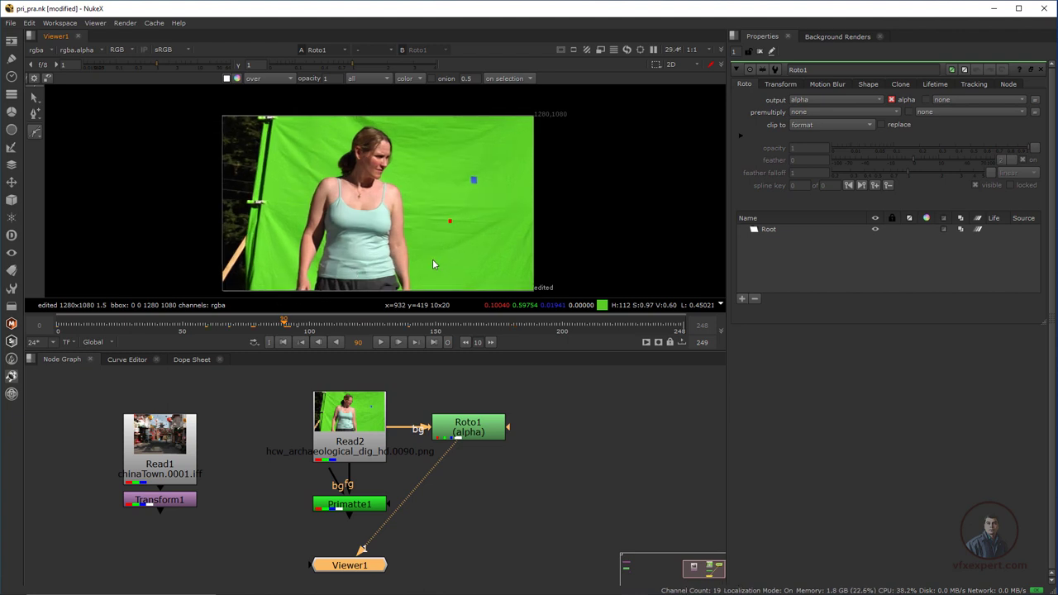
Draw a closed Bezier loosely around the woman in Roto1 at frame 90, reaching slightly beyond the frame's upper and lower edges
click(465, 432)
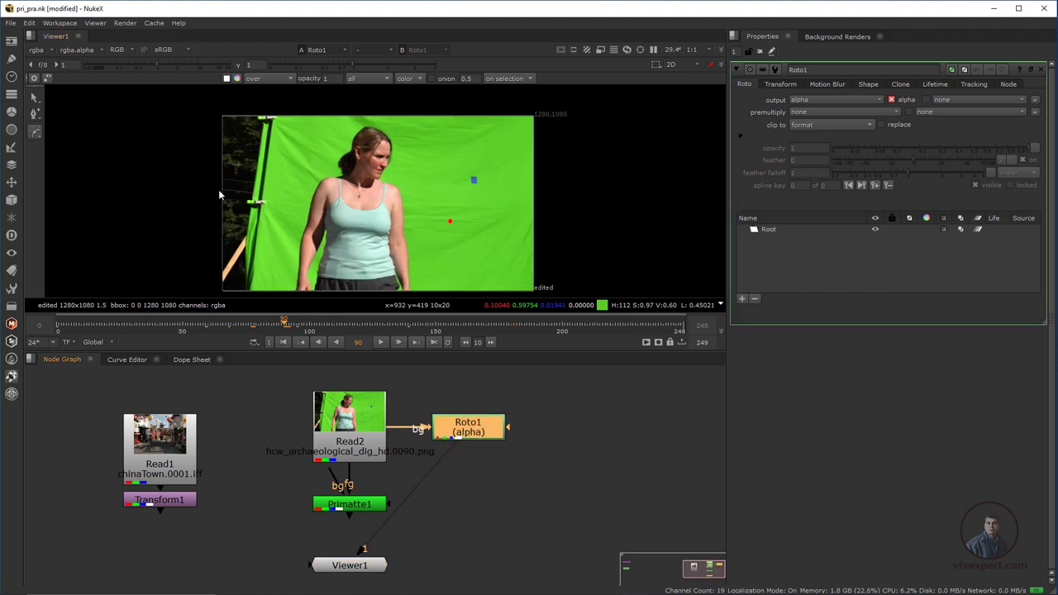
click(38, 131)
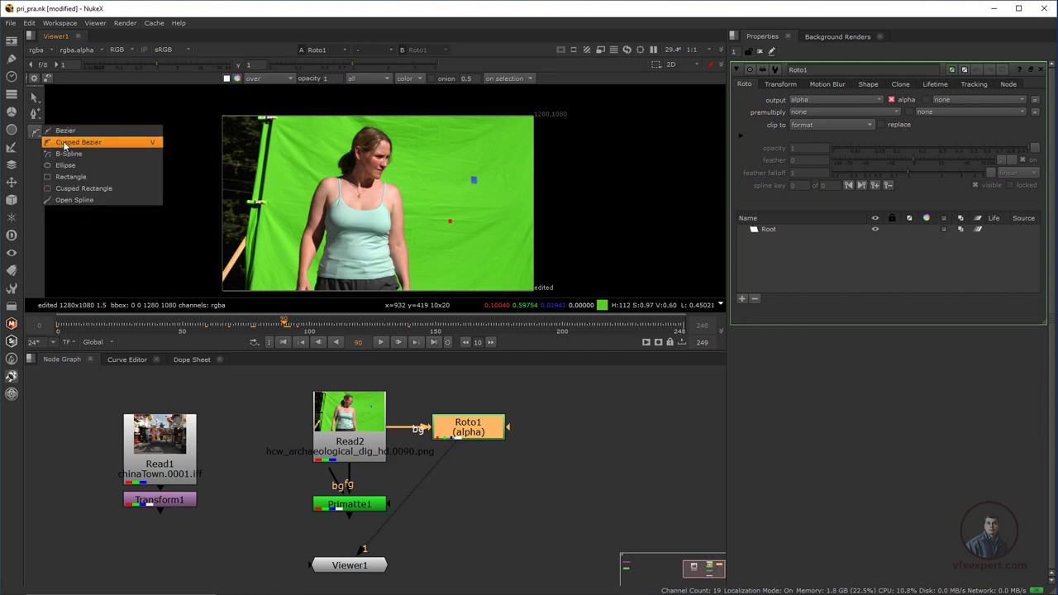
click(67, 131)
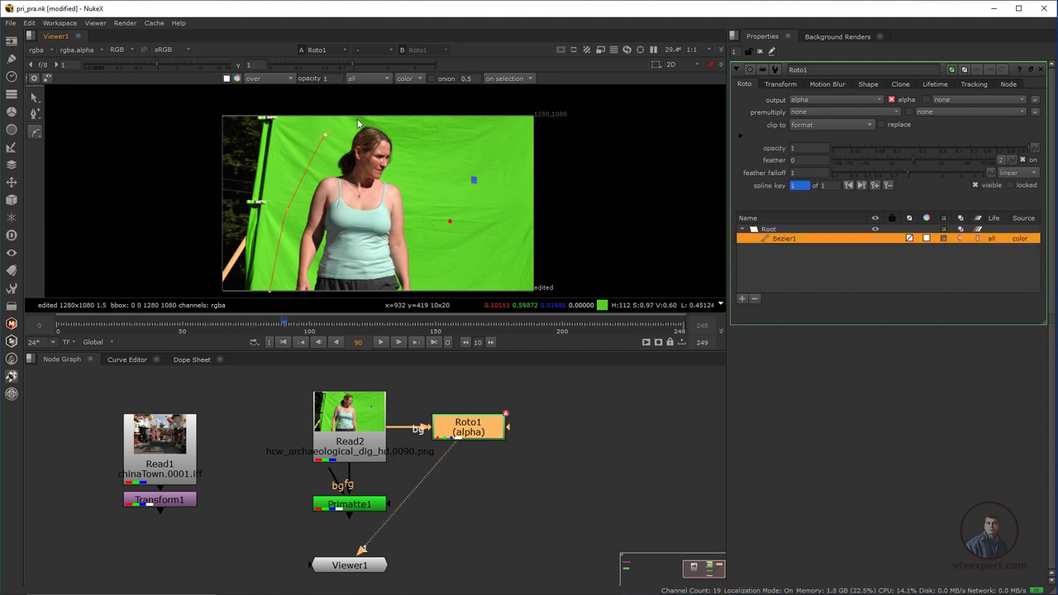
click(327, 270)
click(277, 259)
middle_drag(334, 156, 361, 193)
drag(378, 148, 378, 133)
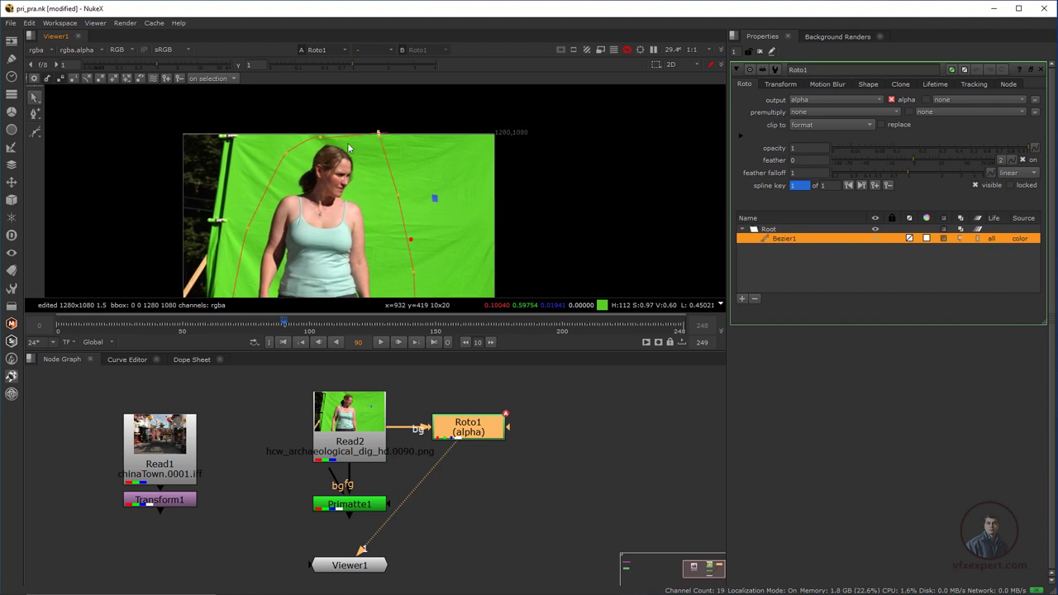
scroll(306, 126, down, 3)
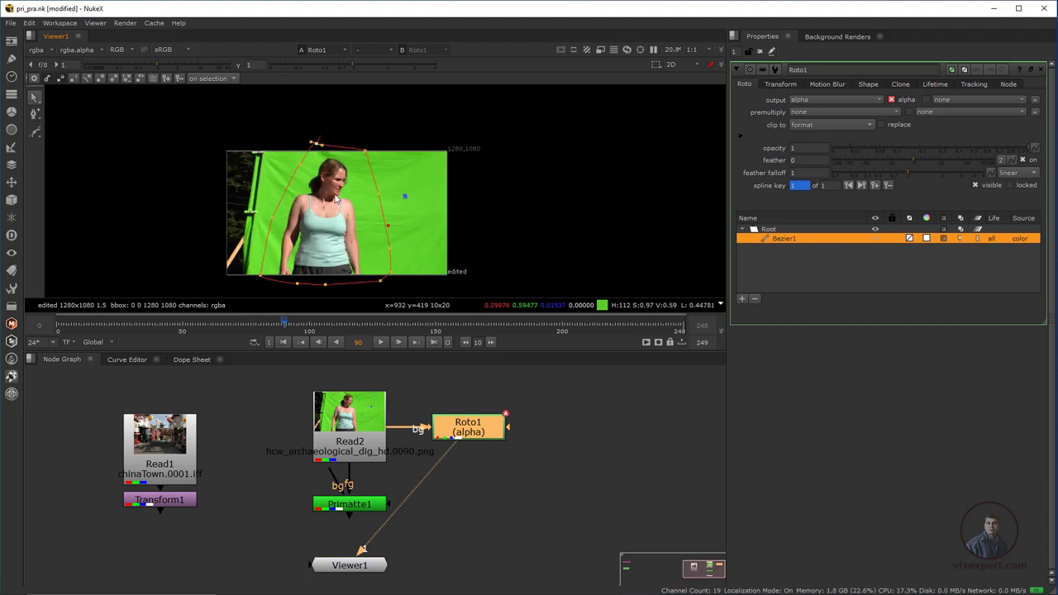
At frame 113, shift the whole Bezier to recentre it on the woman and adjust its lower-left point
drag(287, 325, 340, 304)
drag(250, 106, 459, 302)
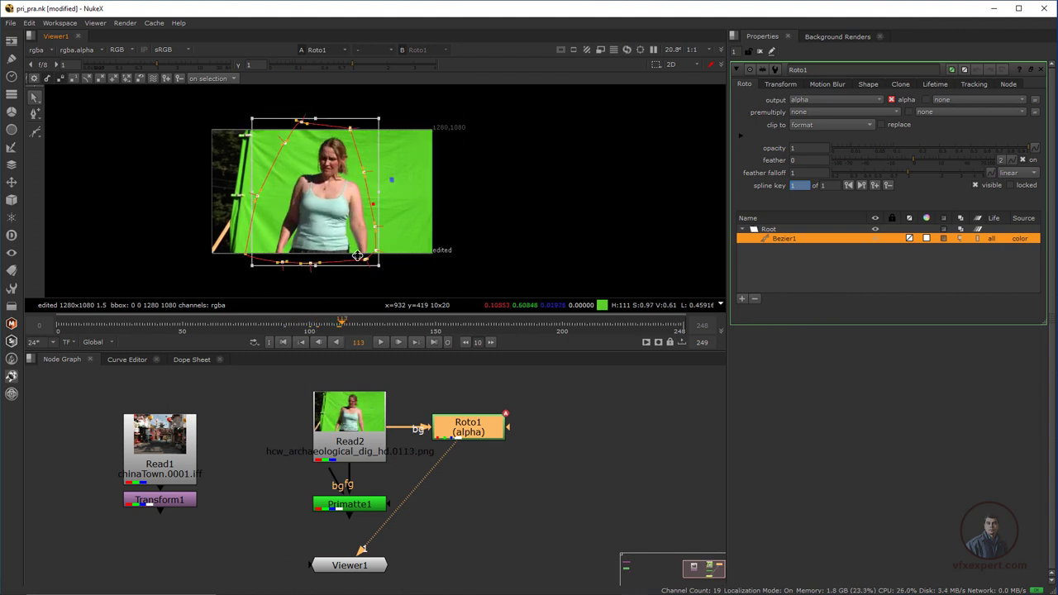
scroll(355, 253, up, 1)
drag(308, 180, 318, 182)
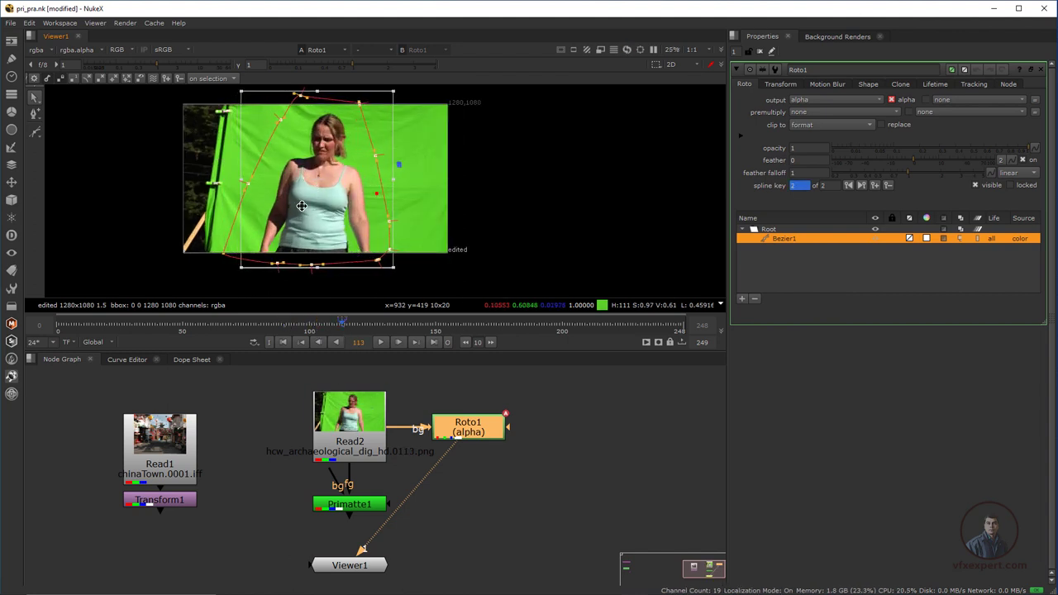
click(224, 286)
drag(232, 254, 235, 256)
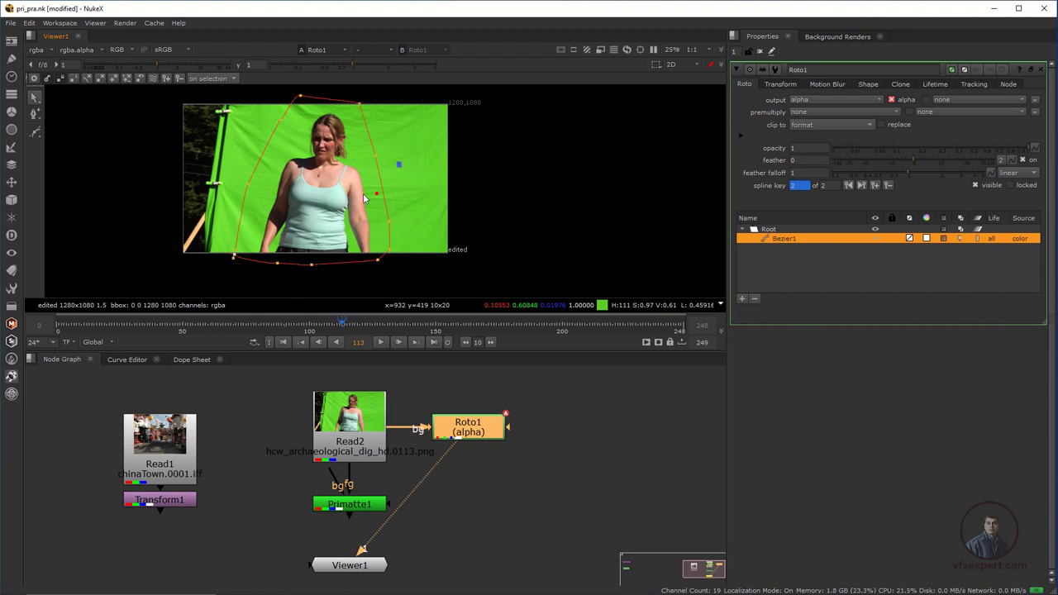
Keyframe the whole Bezier to follow the woman at frame 138 and further frames through 201, and return the playhead to the start
drag(346, 326, 405, 327)
drag(207, 90, 418, 279)
drag(301, 181, 295, 180)
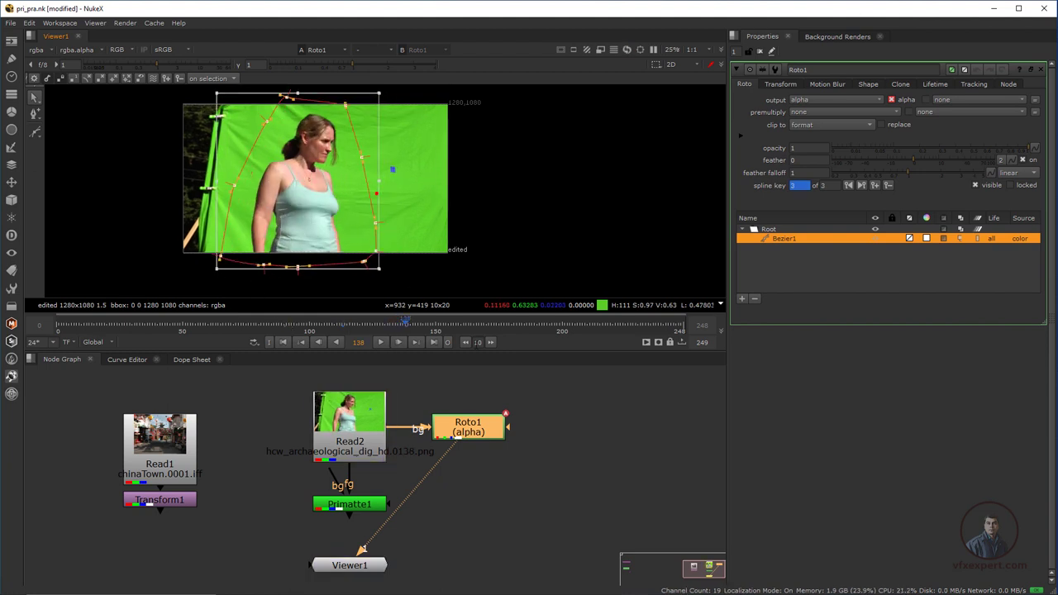
drag(405, 325, 490, 326)
drag(319, 181, 294, 180)
drag(489, 326, 564, 326)
scroll(322, 189, up, 2)
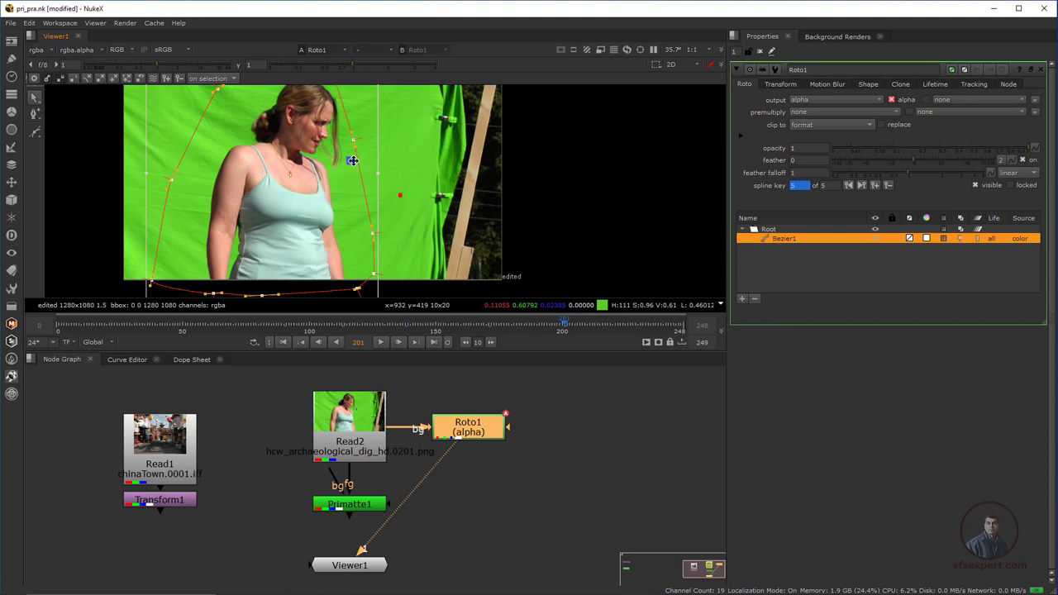
scroll(358, 180, down, 1)
scroll(358, 181, down, 1)
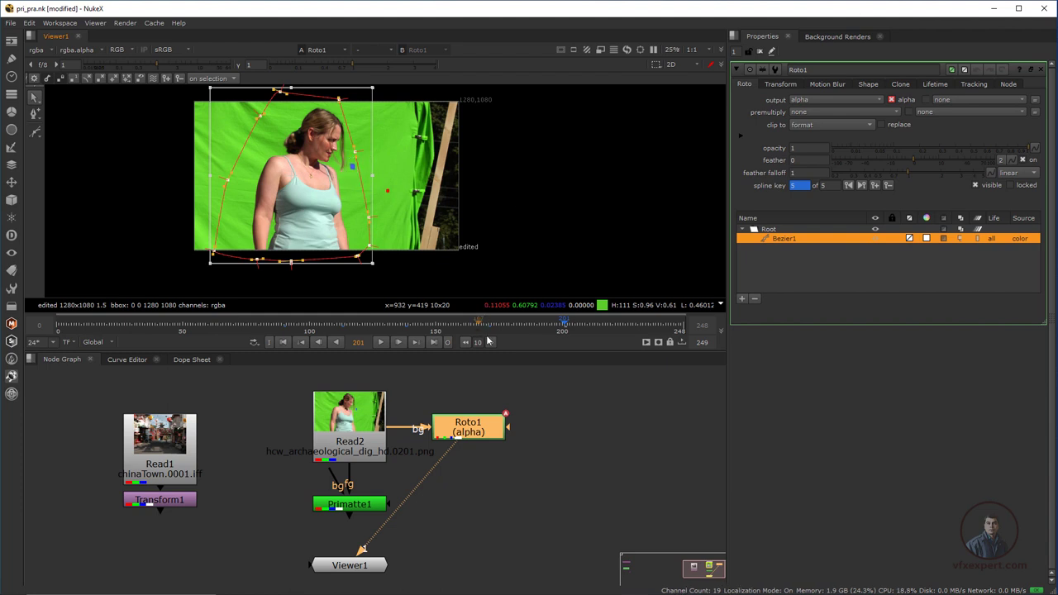
drag(605, 330, 35, 349)
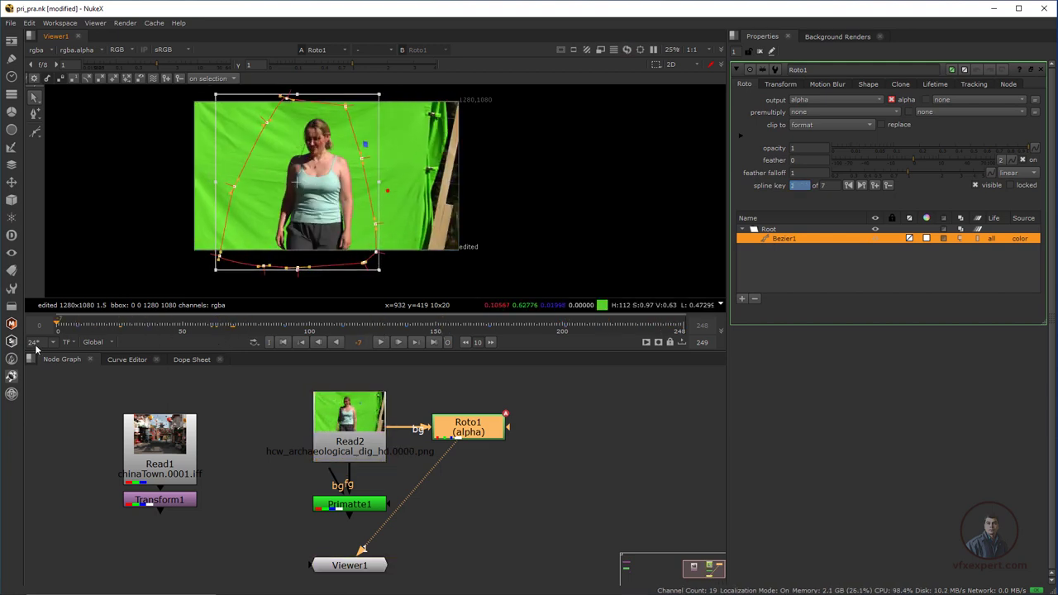
Disconnect Roto1 from Read2, show Primatte1 in the viewer and close all open node properties
click(490, 466)
drag(400, 432, 482, 444)
click(413, 488)
click(374, 509)
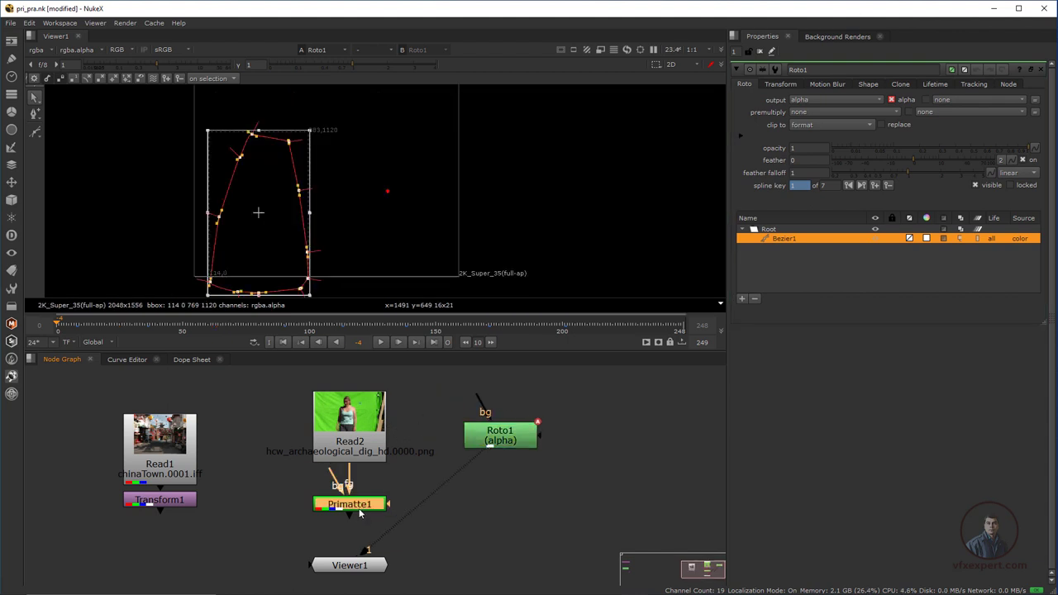
key(1)
click(530, 150)
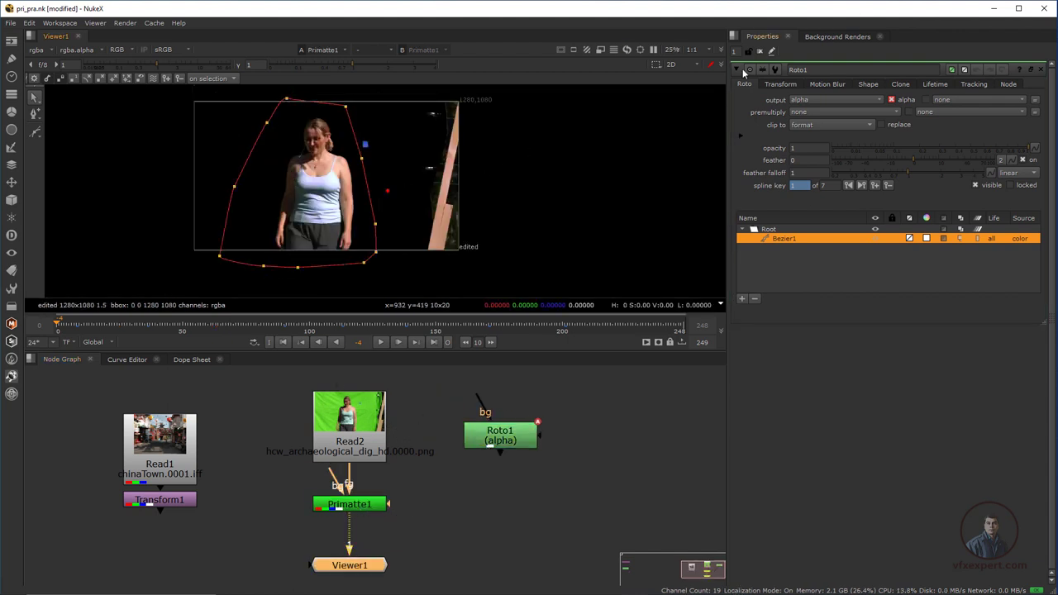
click(760, 51)
Place Roto1 beside Primatte1 and connect it to Primatte1's mask input
drag(507, 442, 481, 444)
scroll(476, 442, up, 1)
scroll(314, 203, up, 1)
drag(351, 444, 350, 434)
click(387, 476)
drag(472, 449, 471, 481)
click(435, 502)
drag(374, 517, 435, 512)
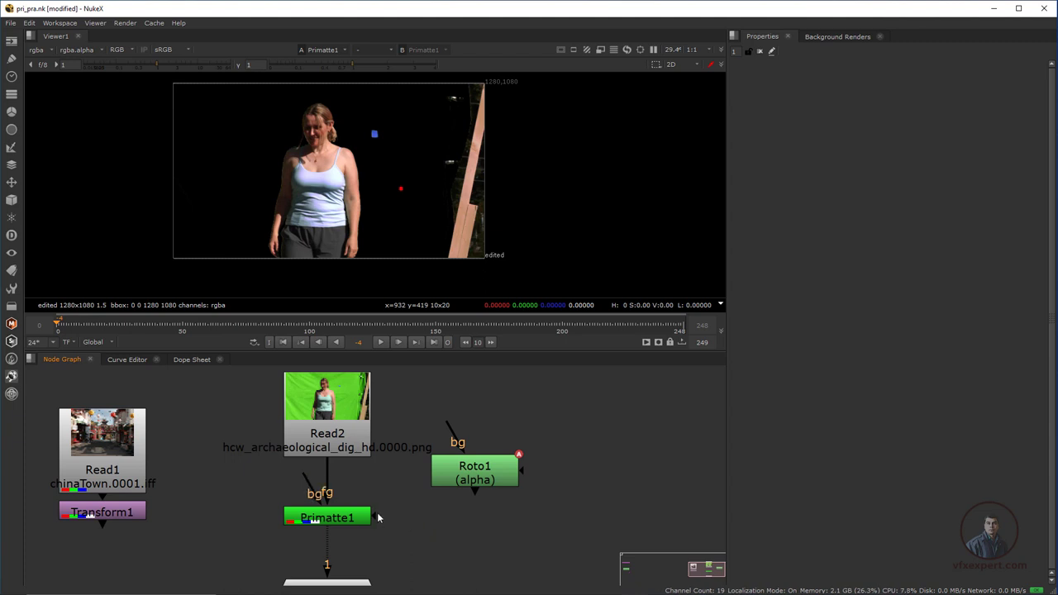
drag(466, 481, 468, 487)
drag(376, 515, 466, 522)
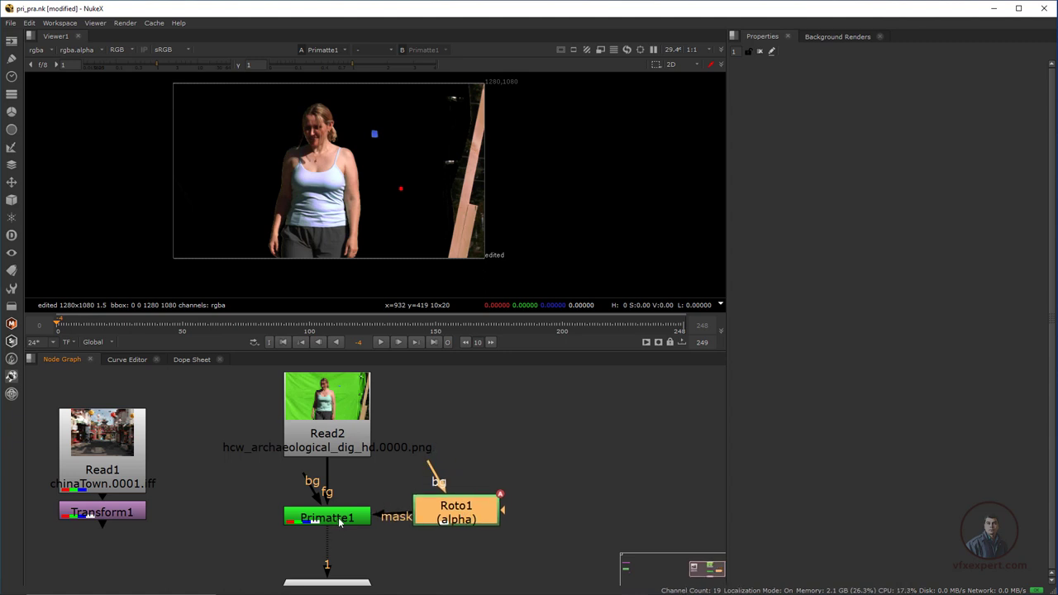
Open Primatte1's properties and set its mask channel to rgba.alpha
double_click(339, 520)
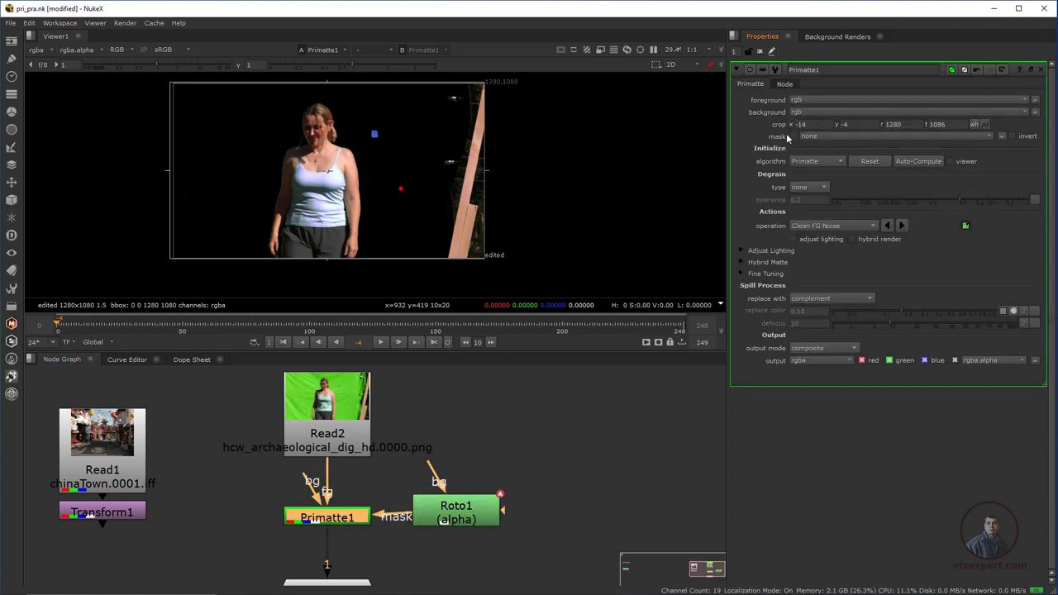
click(813, 138)
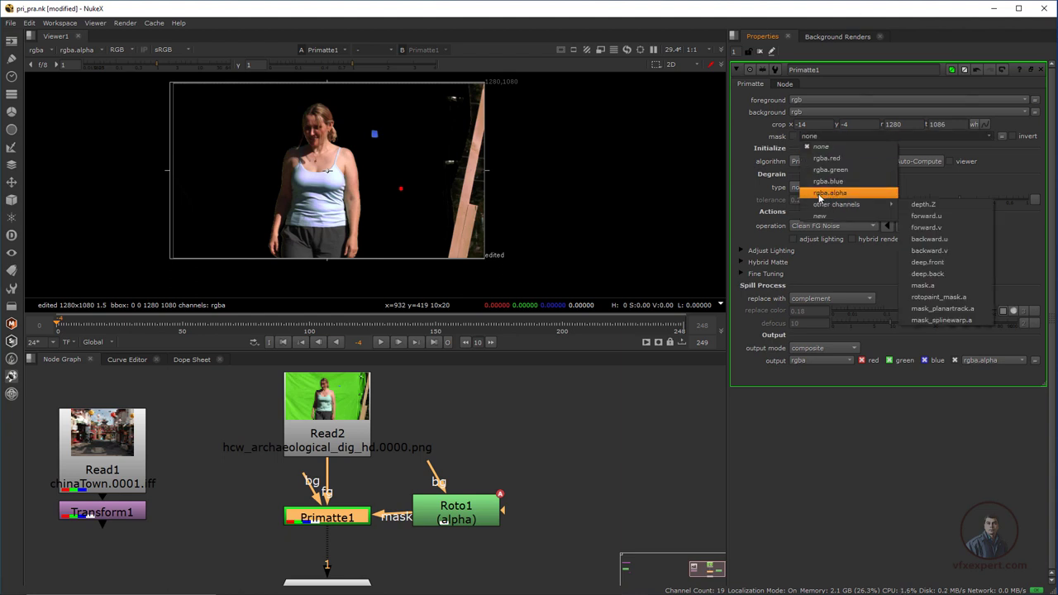
click(838, 195)
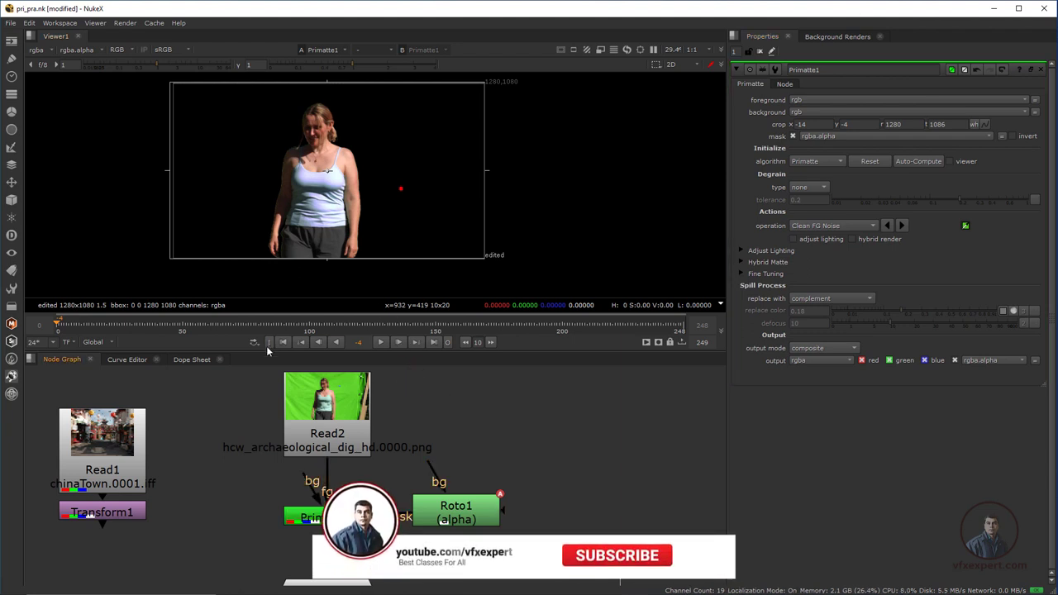
View the alpha at frame 138 and use Clean BG Noise to sample the grey streak above the woman's head
key(a)
drag(287, 322, 405, 321)
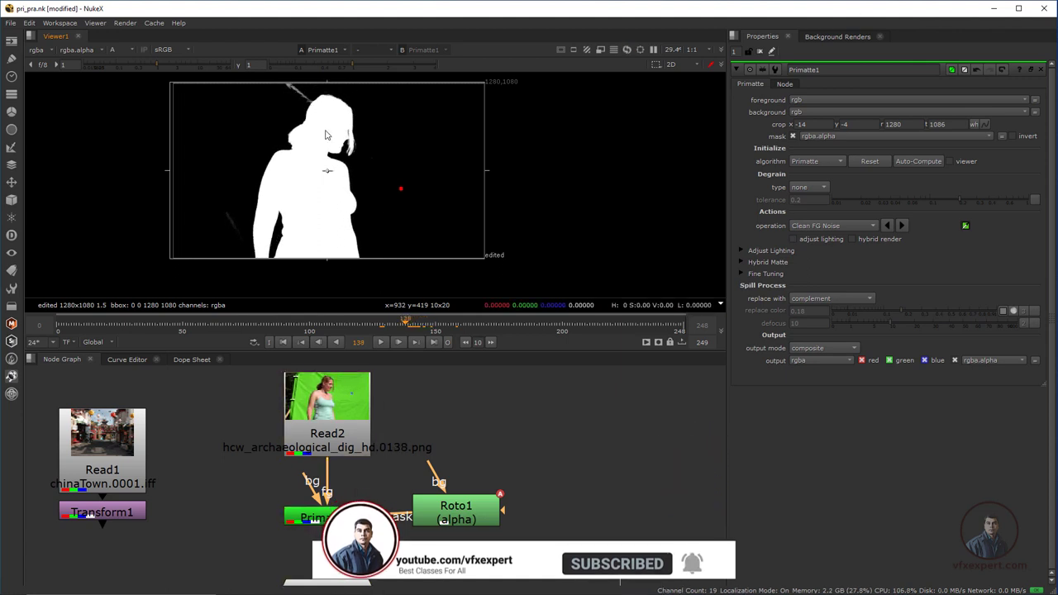
scroll(314, 115, up, 3)
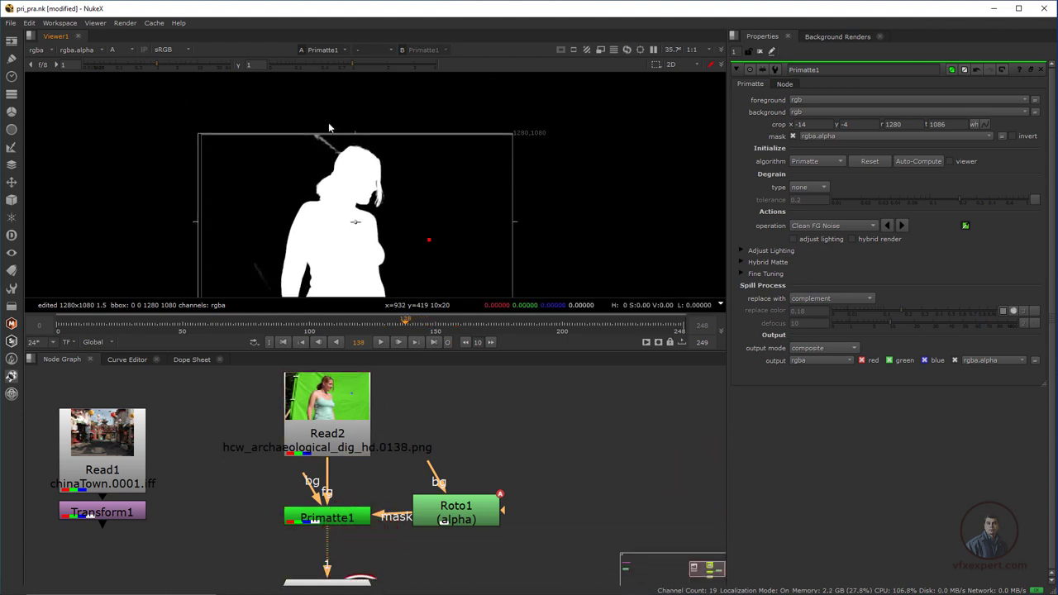
click(831, 225)
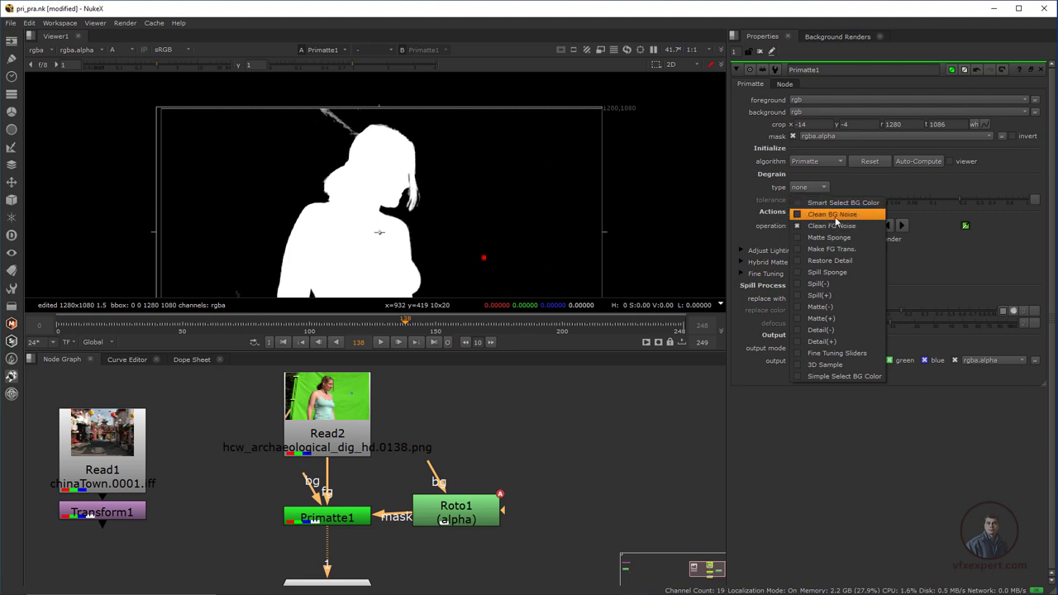
click(835, 216)
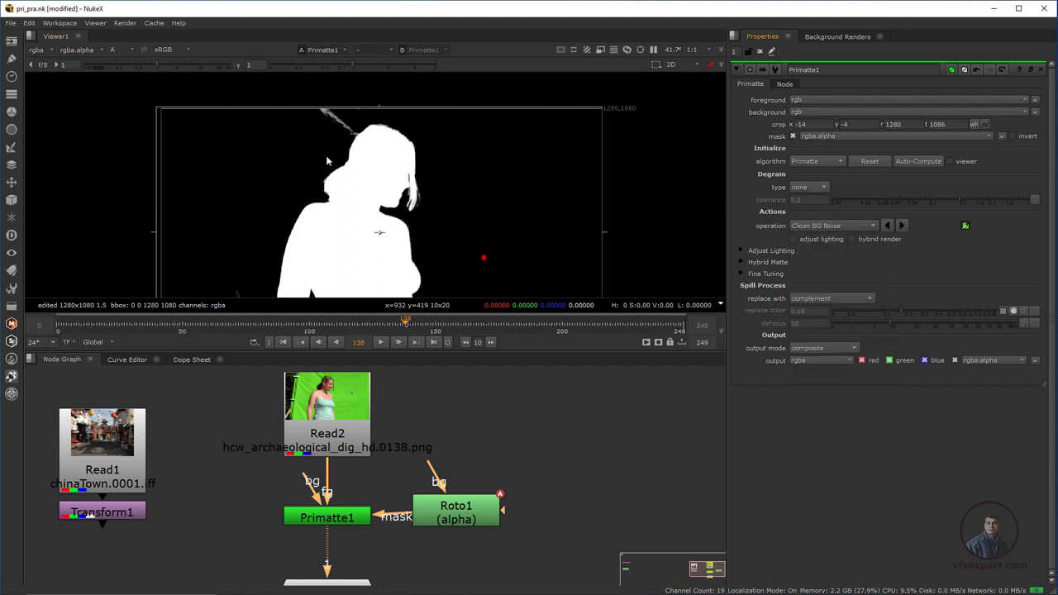
ctrl+shift+drag(348, 125, 339, 122)
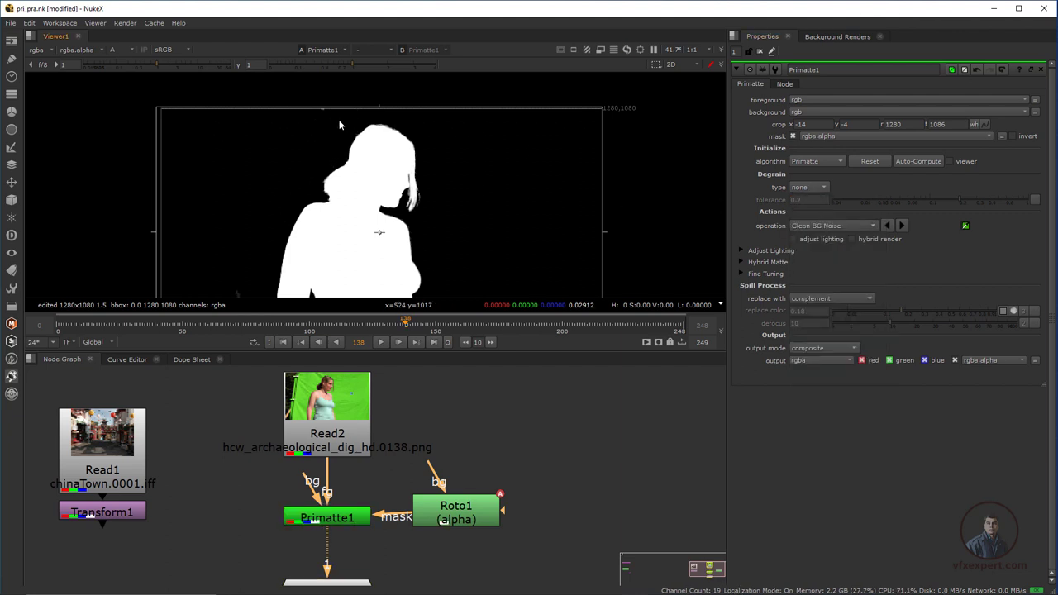
Use Clean BG Noise at frame 138 to sample the faint specks beside the woman's lower arm
middle_drag(280, 235, 315, 148)
ctrl+shift+click(276, 223)
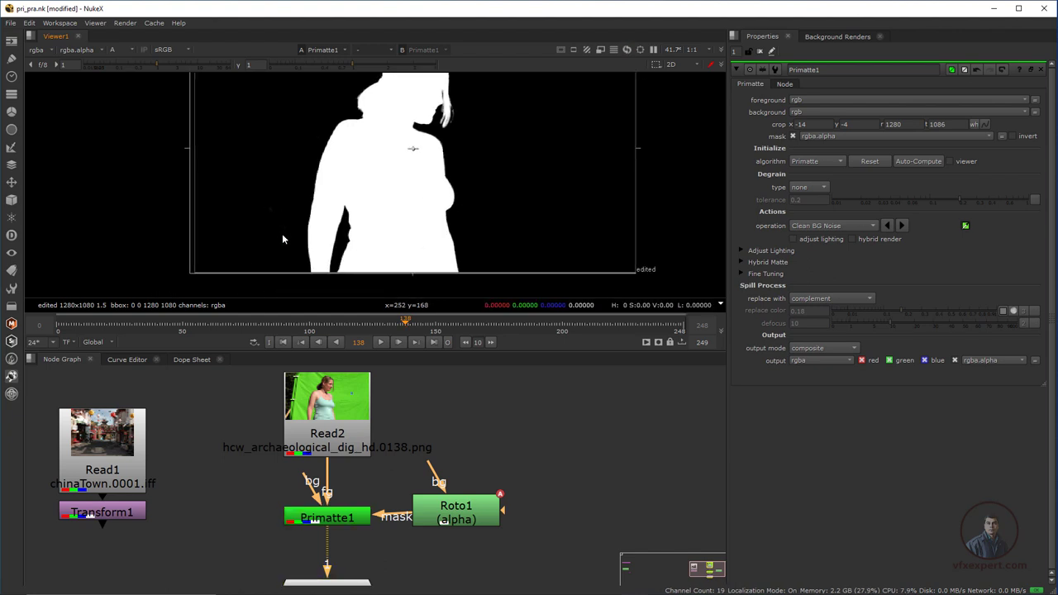
scroll(235, 277, down, 2)
Scrub to earlier frames, ending at frame 81, and inspect the key in both alpha and RGB
drag(405, 325, 319, 321)
scroll(360, 227, down, 2)
middle_drag(374, 225, 297, 208)
key(a)
scroll(389, 220, up, 3)
mouse_move(275, 326)
mouse_down()
mouse_move(446, 337)
mouse_move(261, 326)
mouse_up()
scroll(351, 258, down, 3)
middle_drag(381, 242, 459, 254)
Disconnect Roto1 from Primatte1's mask input and insert it between Read2 and Primatte1
drag(329, 430, 326, 409)
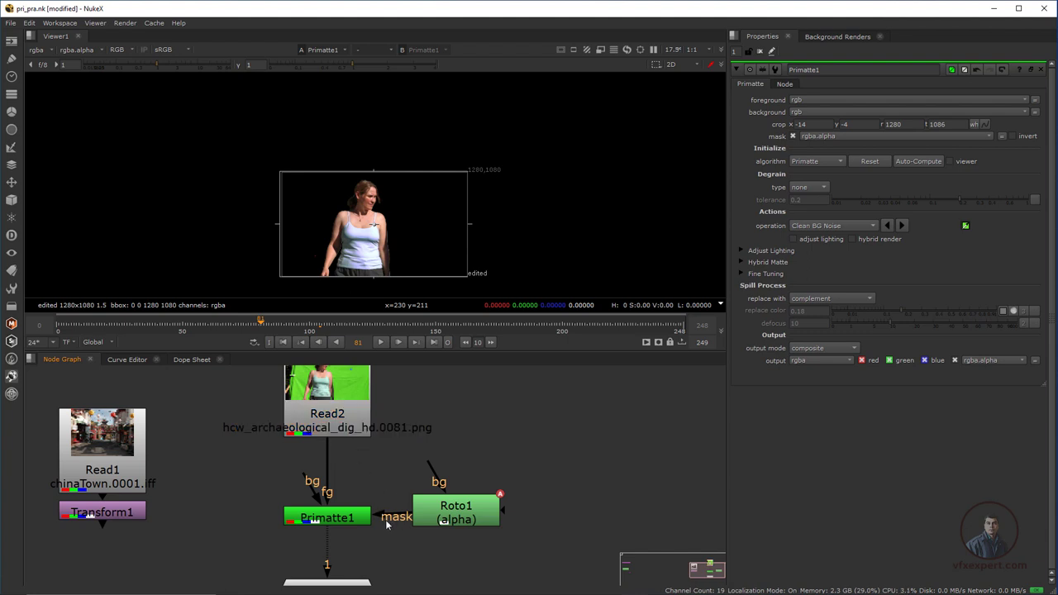
drag(386, 520, 401, 554)
drag(434, 520, 451, 499)
drag(353, 425, 353, 402)
click(368, 460)
drag(496, 501, 350, 463)
Examine the key's alpha at frame 62 and its RGB result up to frame 178
scroll(354, 243, up, 5)
key(a)
scroll(354, 244, down, 3)
drag(262, 323, 213, 327)
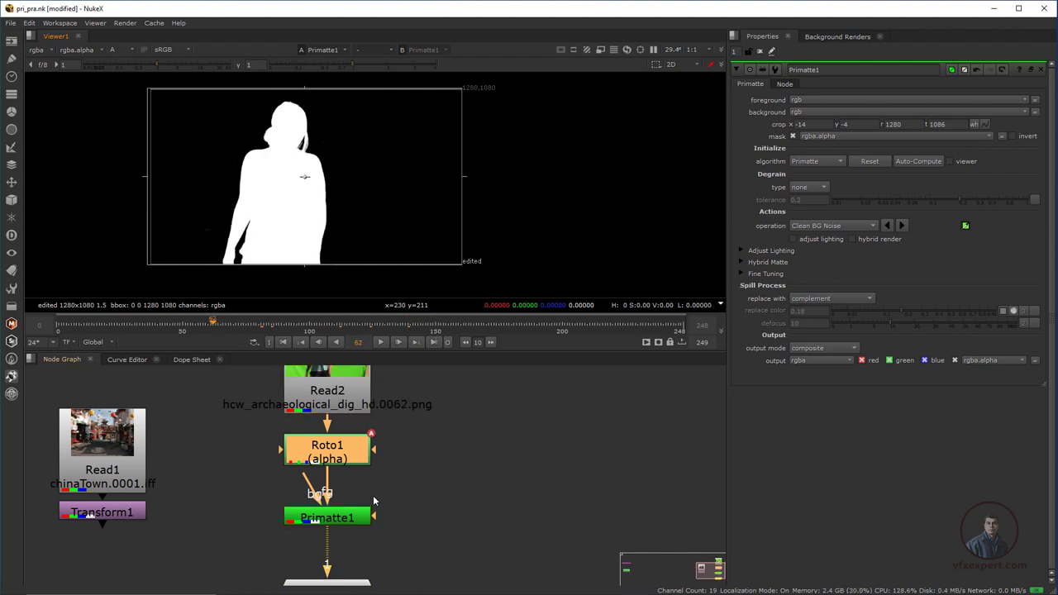
scroll(374, 502, down, 2)
scroll(342, 255, up, 2)
key(a)
scroll(339, 225, down, 2)
scroll(339, 225, up, 2)
middle_drag(340, 223, 360, 248)
click(311, 327)
drag(312, 328, 492, 324)
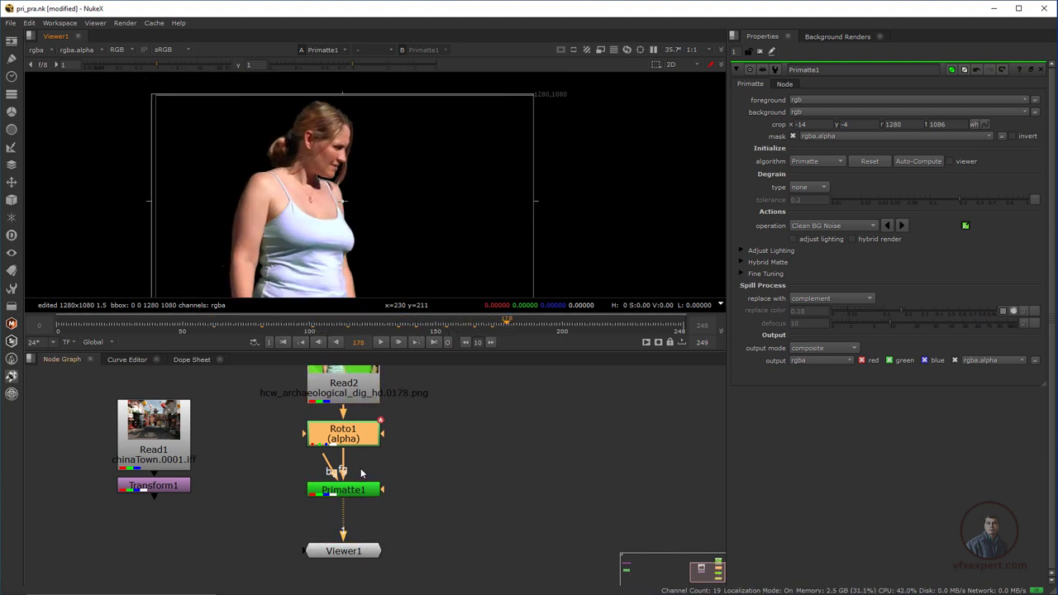
Delete the Transform1 node beneath Read1
scroll(393, 515, down, 3)
drag(369, 544, 368, 557)
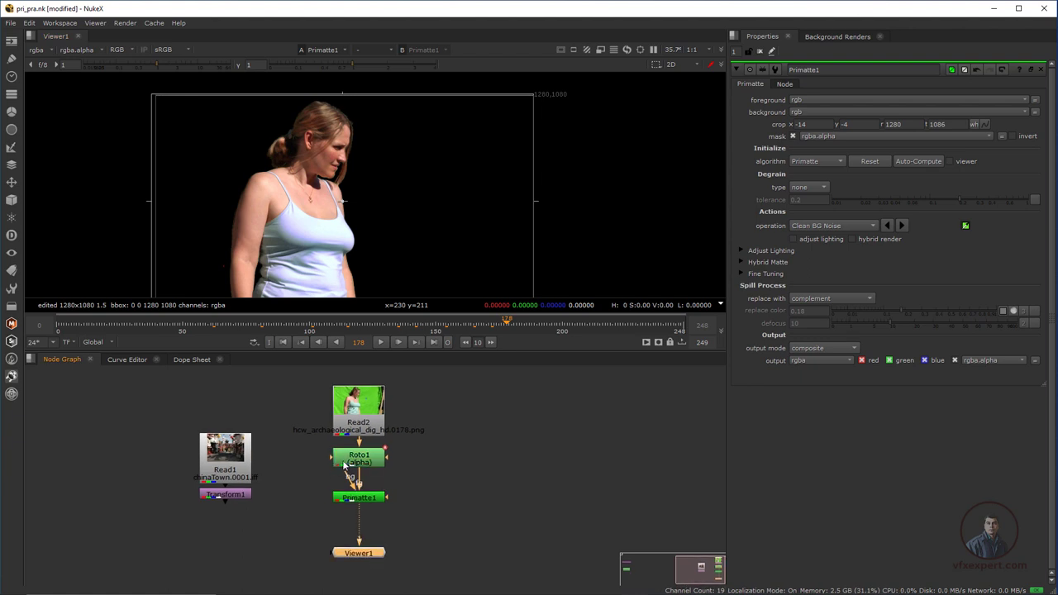
drag(183, 414, 243, 482)
click(284, 495)
click(247, 481)
key(Delete)
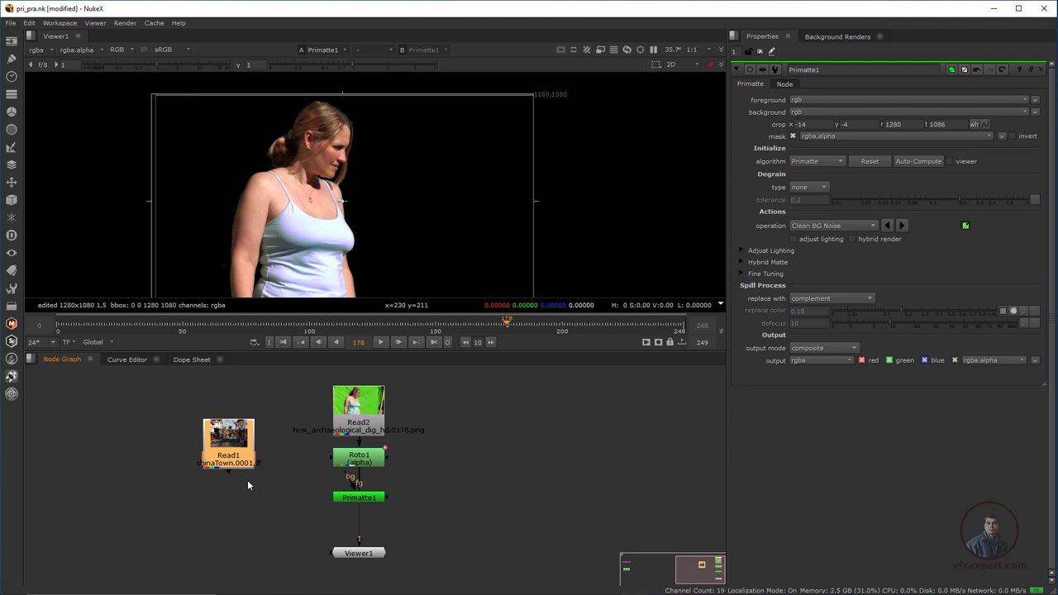
Add a Reformat node below Read1, show it in the viewer and set its output format to edited 1280x1080 1.5
scroll(384, 523, up, 3)
drag(183, 468, 187, 457)
scroll(211, 445, down, 2)
middle_drag(235, 443, 240, 460)
scroll(184, 459, up, 2)
mouse_move(204, 456)
mouse_down()
mouse_move(204, 471)
mouse_move(214, 441)
mouse_up()
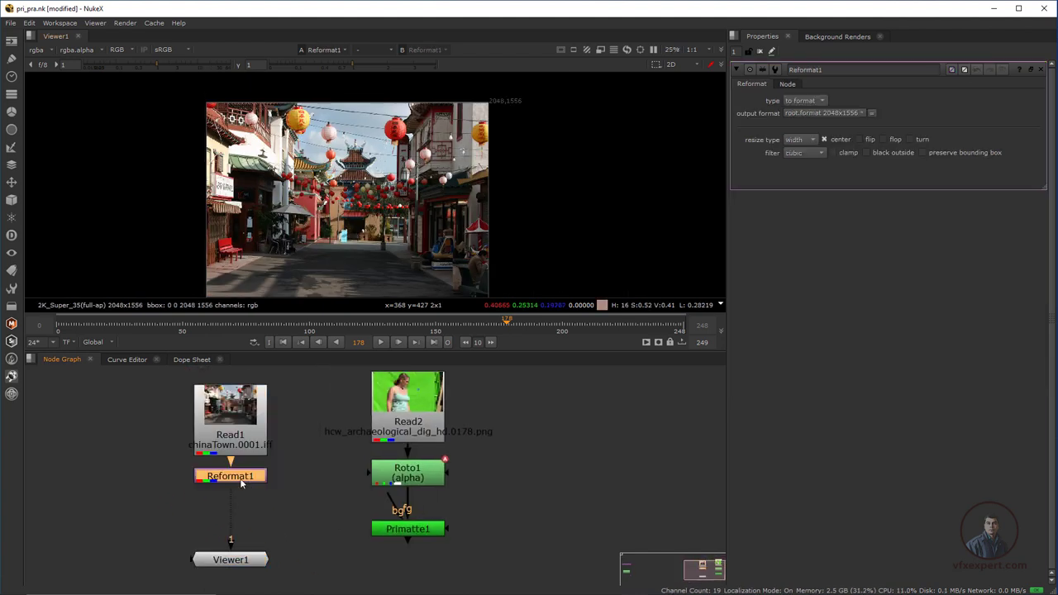
click(822, 112)
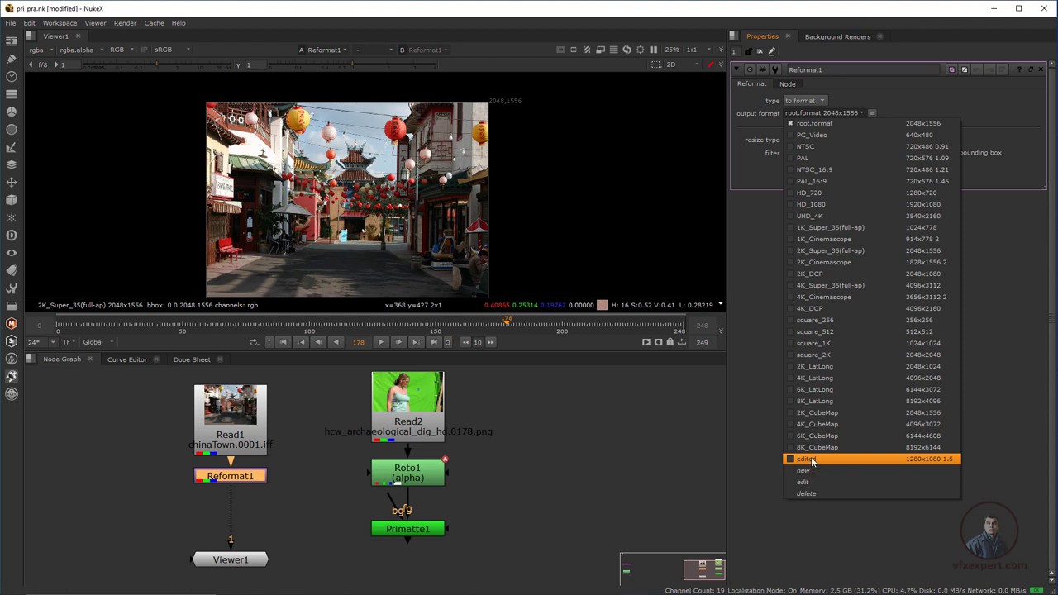
click(806, 461)
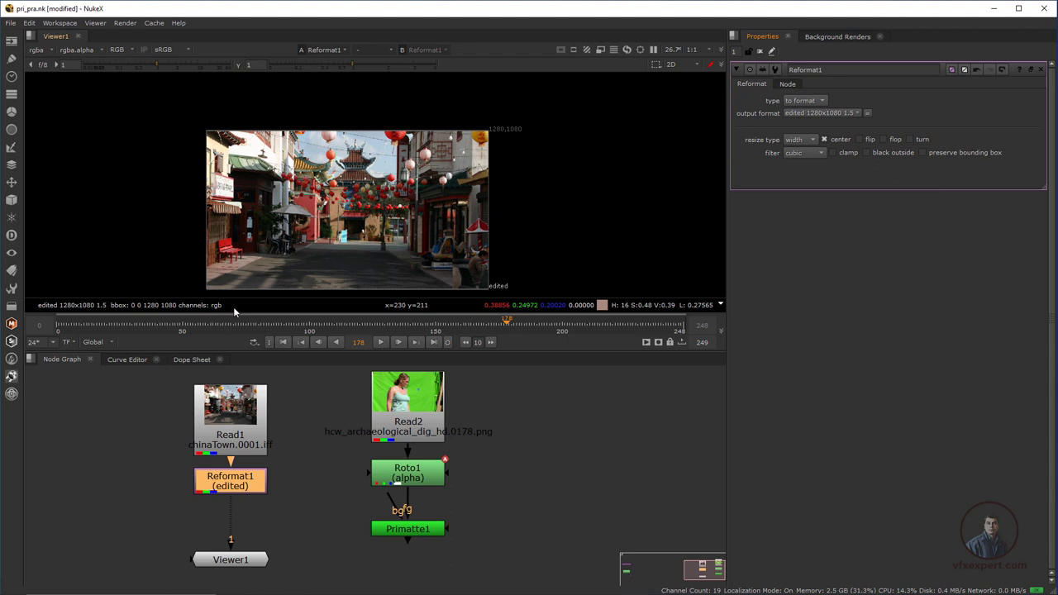
Move Primatte1 up closer to Roto1 and lower Viewer1 to leave space beneath Reformat1
drag(247, 558, 248, 564)
click(307, 554)
drag(420, 532, 411, 516)
scroll(362, 530, down, 3)
middle_drag(364, 529, 388, 487)
scroll(390, 487, up, 2)
drag(419, 473, 427, 479)
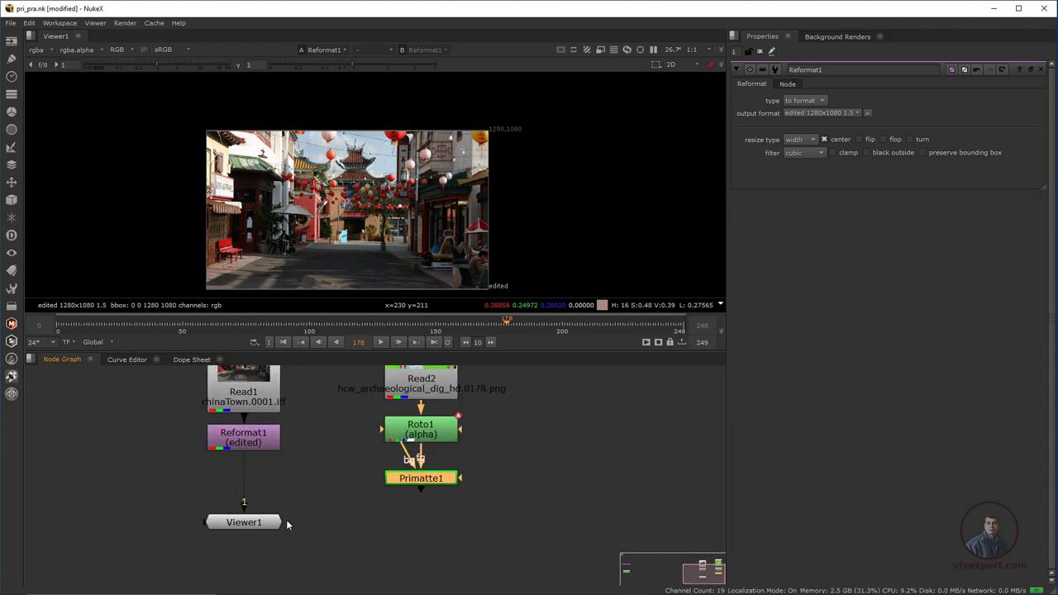
drag(272, 526, 273, 543)
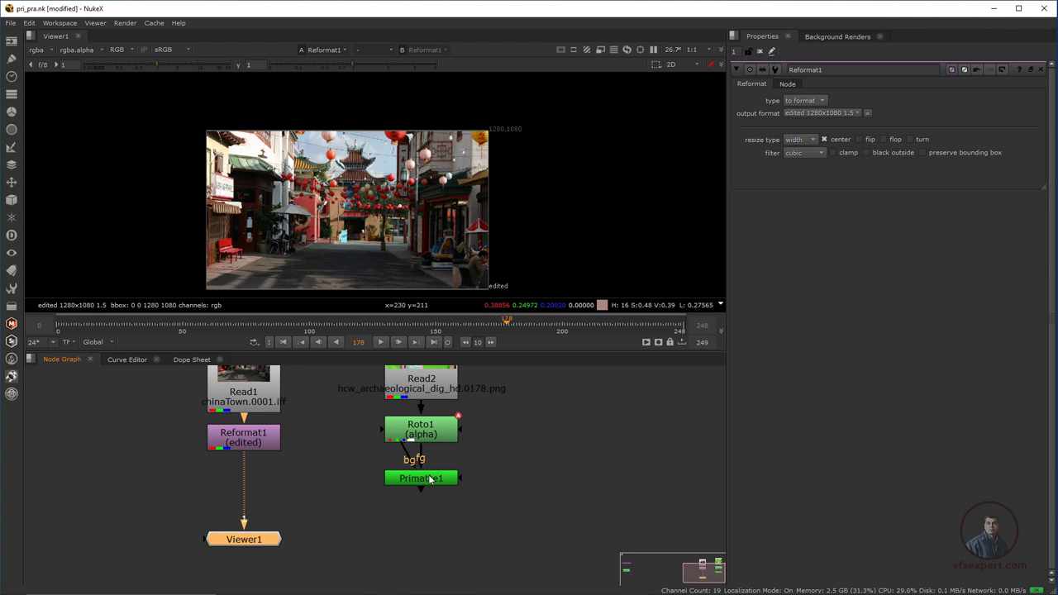
Show Primatte1 in the viewer and move Viewer1 directly beneath it
click(431, 480)
key(1)
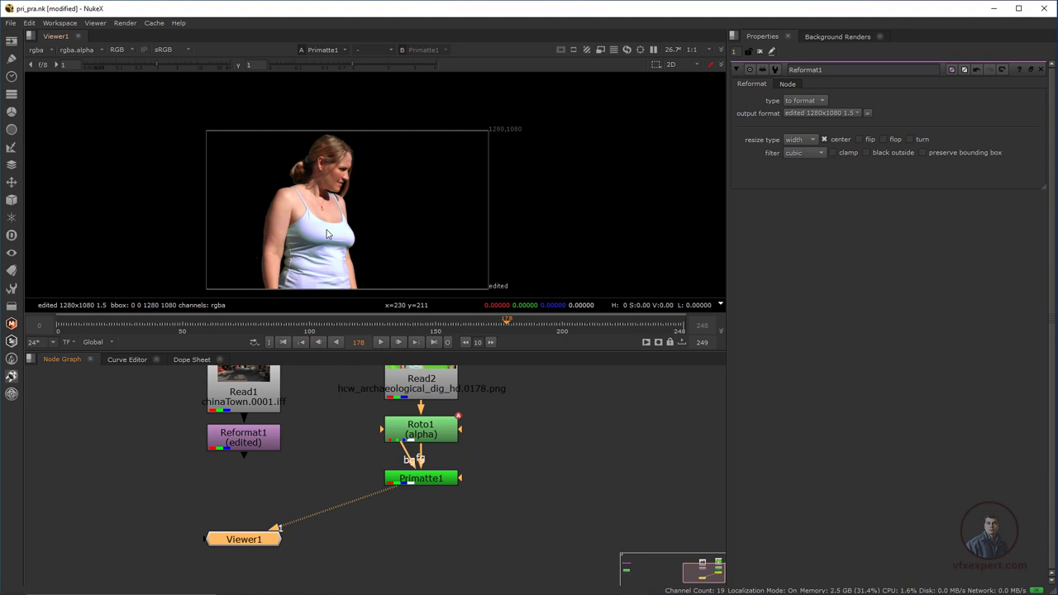
scroll(285, 248, up, 2)
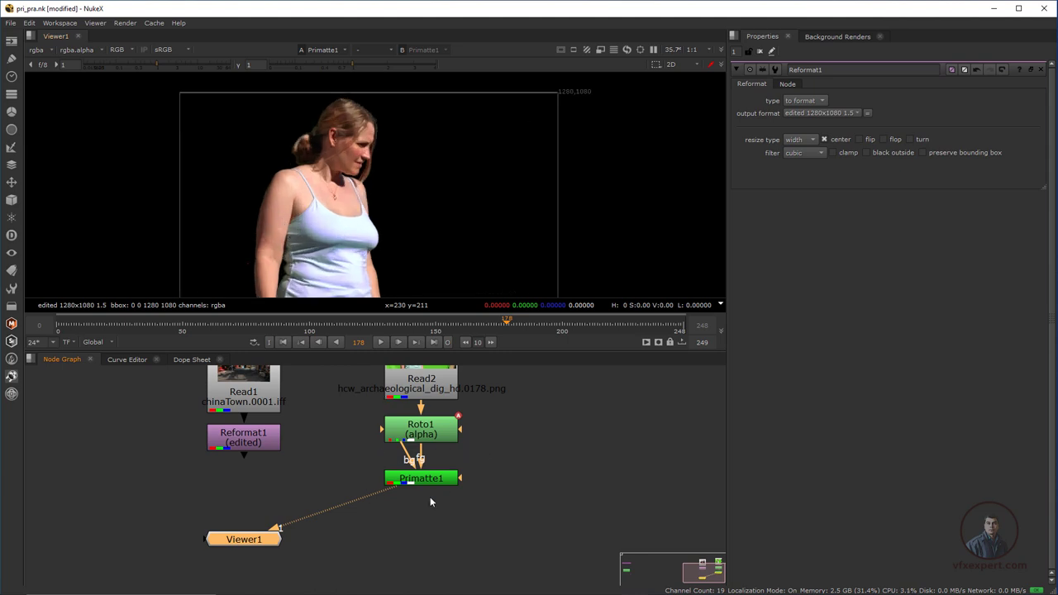
drag(248, 539, 421, 527)
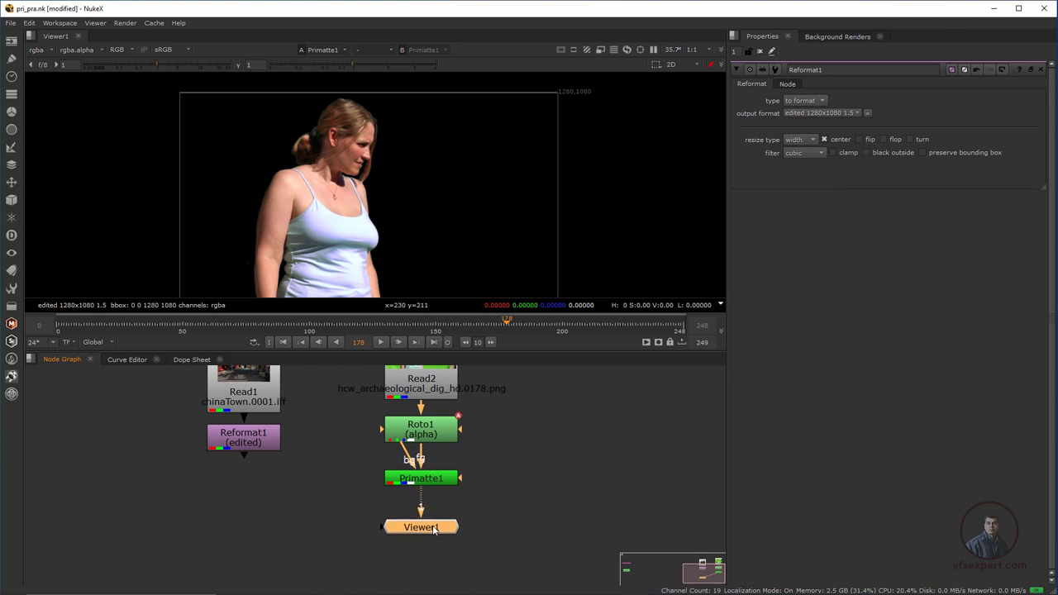
Add a Merge (over) node below Reformat1, connecting input B to Reformat1 and input A to Primatte1
middle_drag(267, 461, 285, 476)
click(321, 517)
key(m)
drag(311, 512, 278, 456)
drag(322, 509, 428, 494)
drag(428, 494, 429, 506)
drag(286, 510, 274, 506)
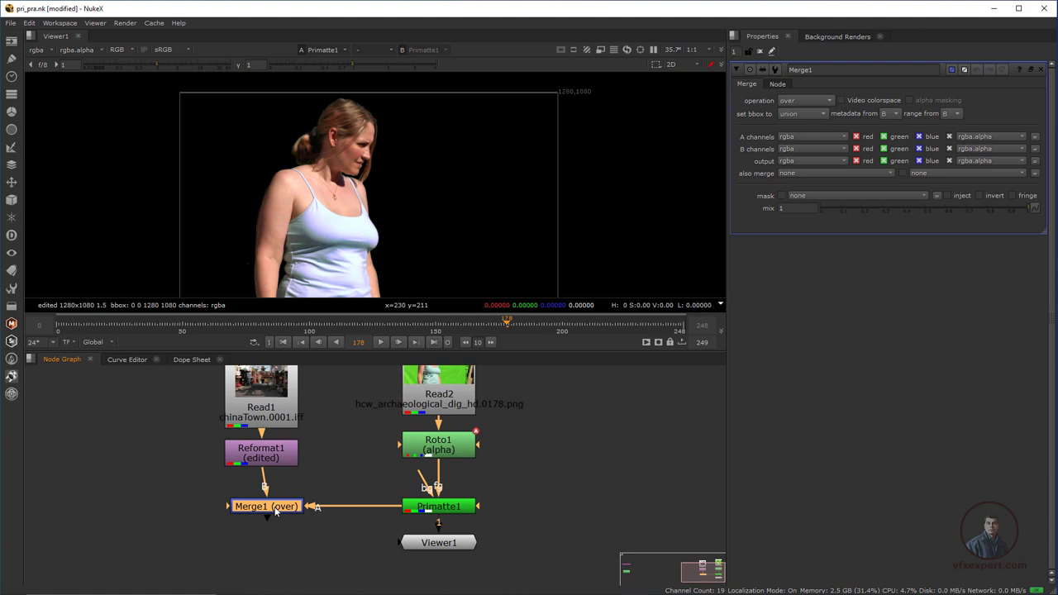
Show Merge1 in the viewer, place Viewer1 beneath it and check the composite at frame 112
key(1)
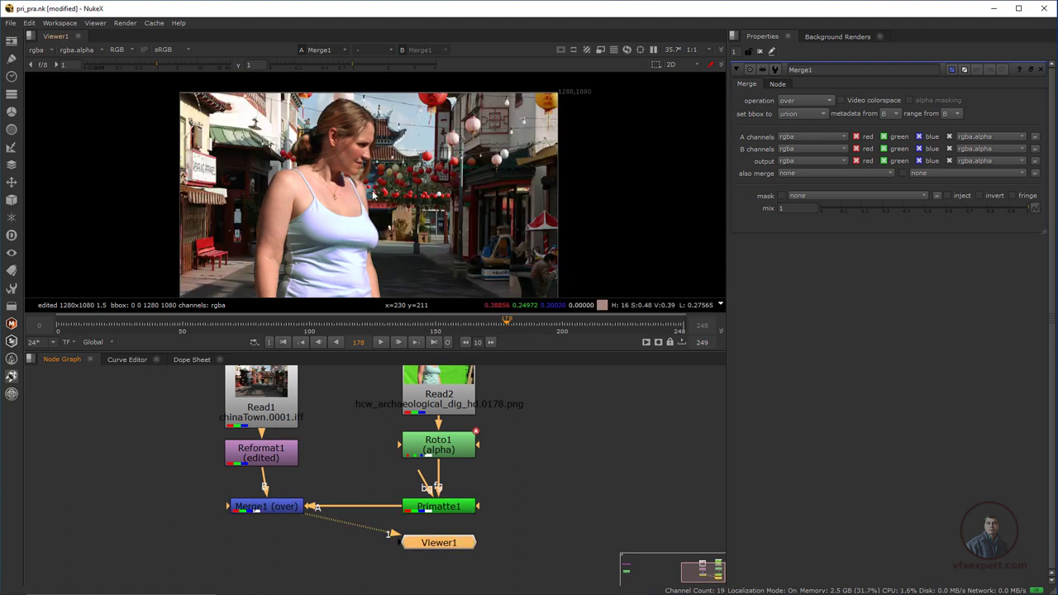
drag(450, 549, 278, 550)
scroll(374, 263, up, 2)
drag(372, 325, 338, 320)
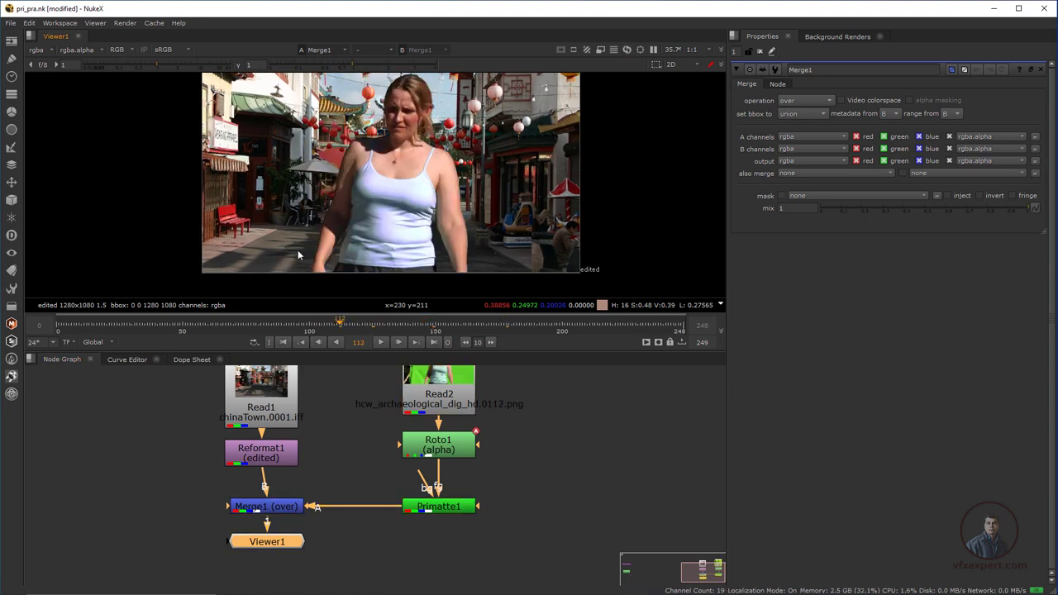
scroll(298, 250, up, 1)
scroll(377, 236, down, 1)
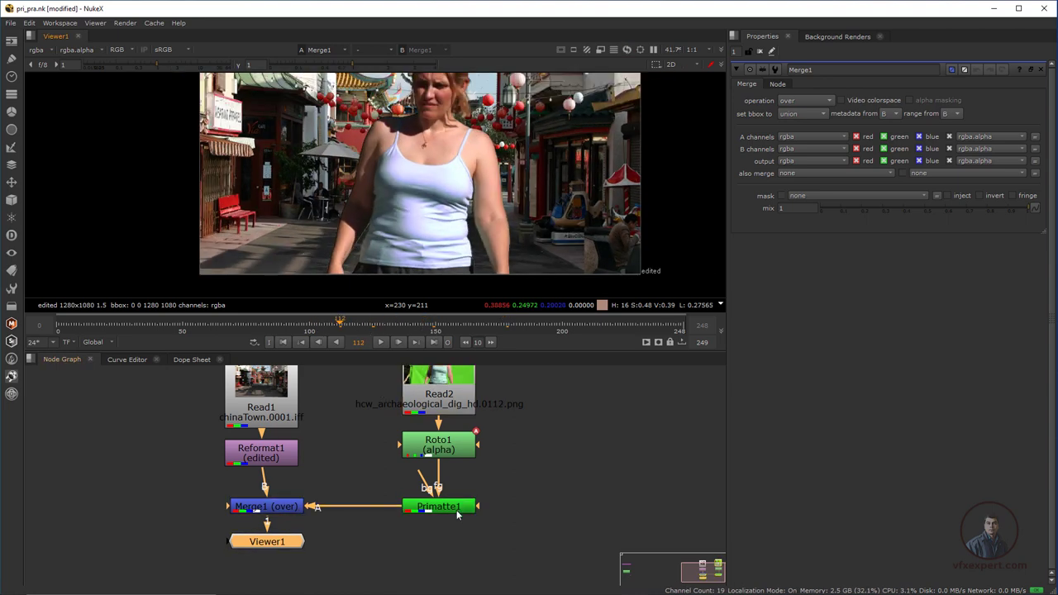
Insert an EdgeBlur node between Primatte1 and Merge1, and check the composite at frames 148 and 102
click(444, 510)
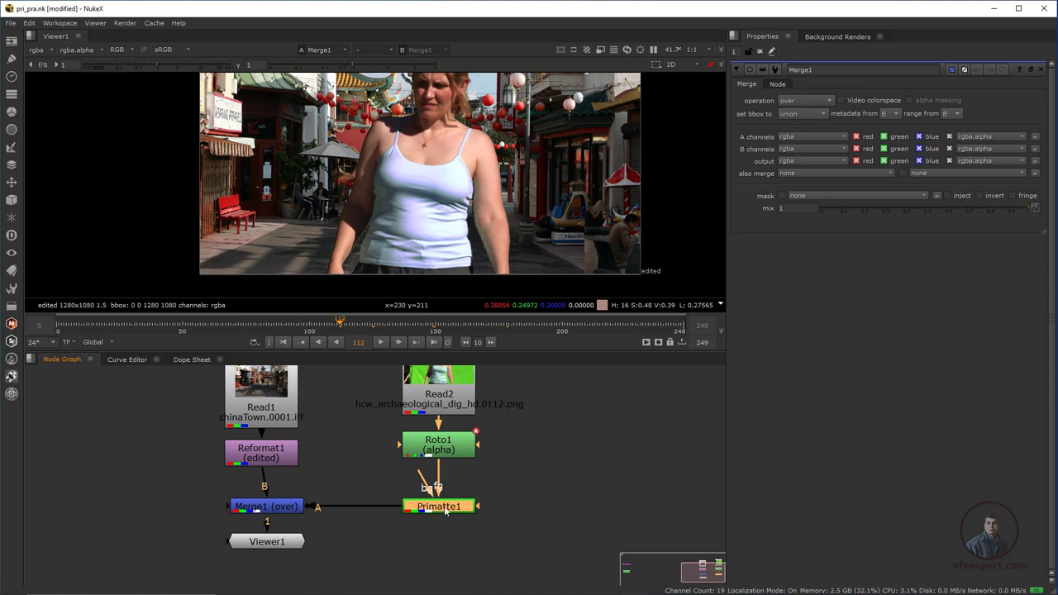
key(Tab)
text(ed)
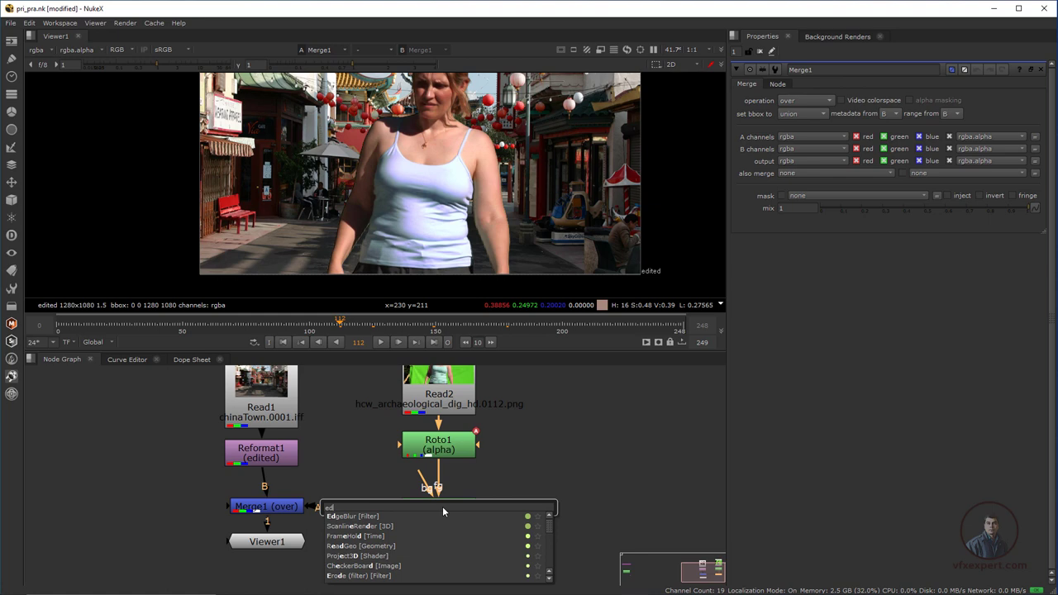
click(358, 516)
mouse_move(418, 327)
mouse_down()
mouse_move(445, 327)
mouse_move(431, 326)
mouse_up()
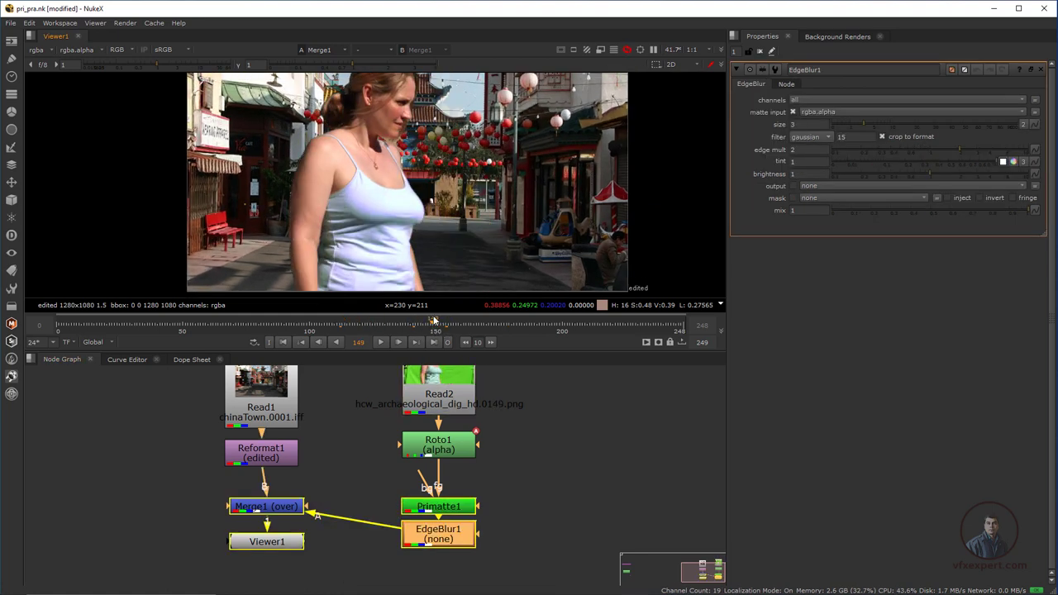
scroll(316, 185, down, 1)
scroll(316, 190, down, 1)
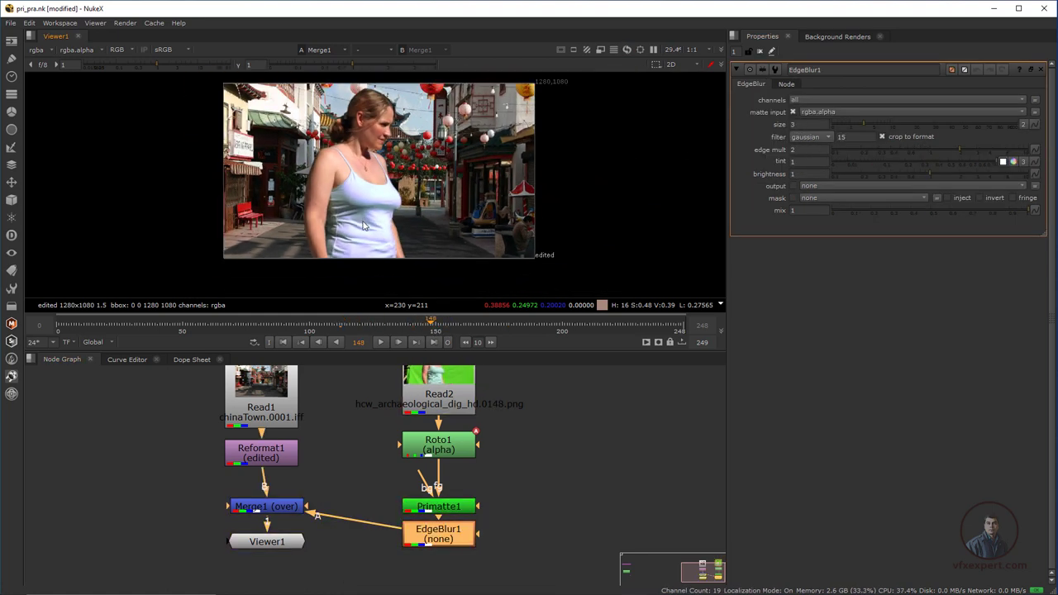
drag(196, 323, 255, 327)
click(317, 326)
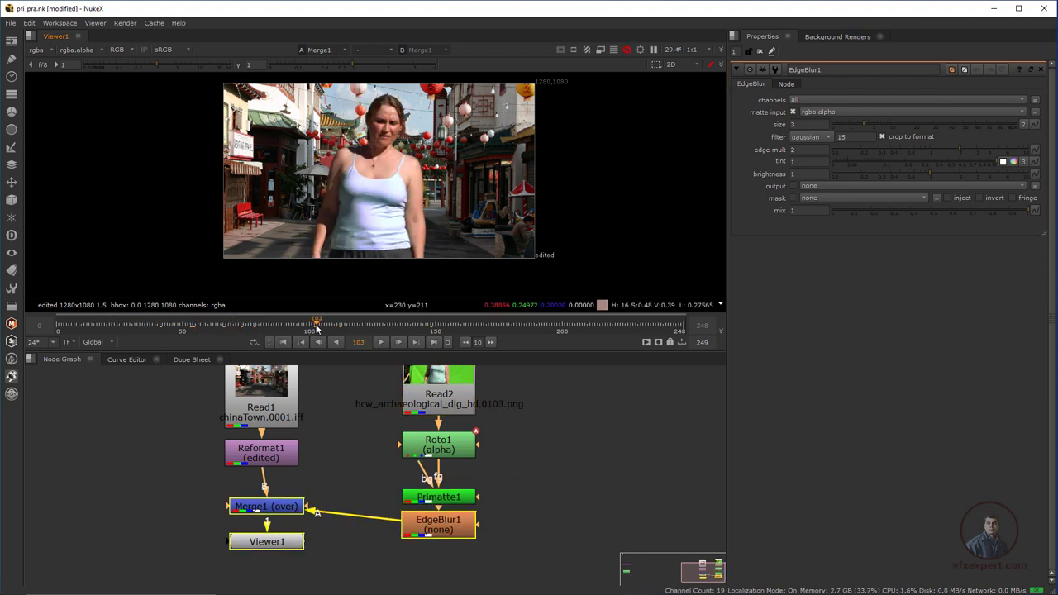
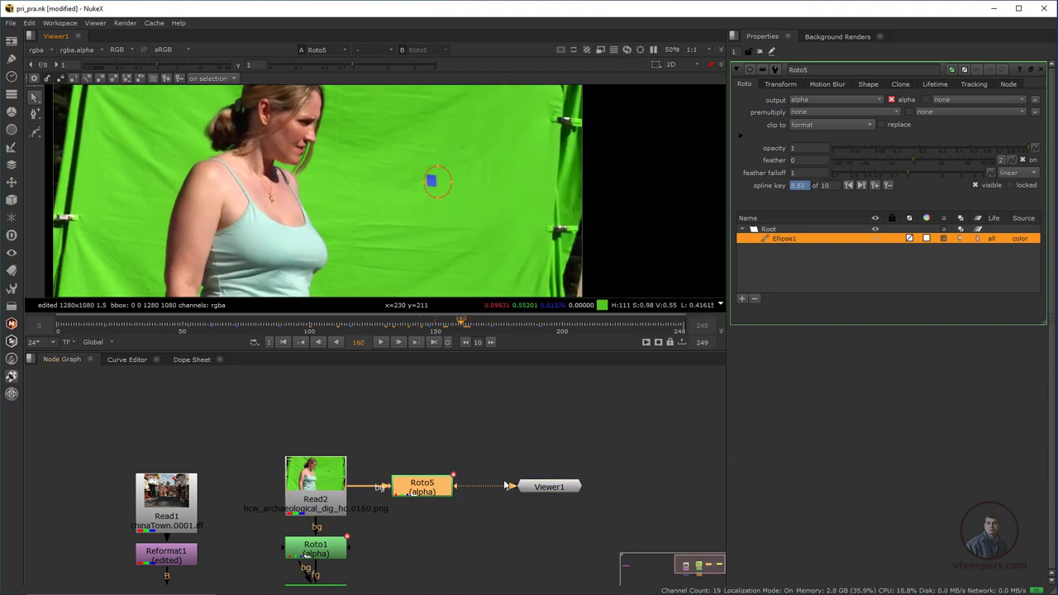
Move Viewer1 below Roto5 and insert a MarkerRemoval node between them
drag(536, 489, 409, 540)
scroll(424, 517, up, 2)
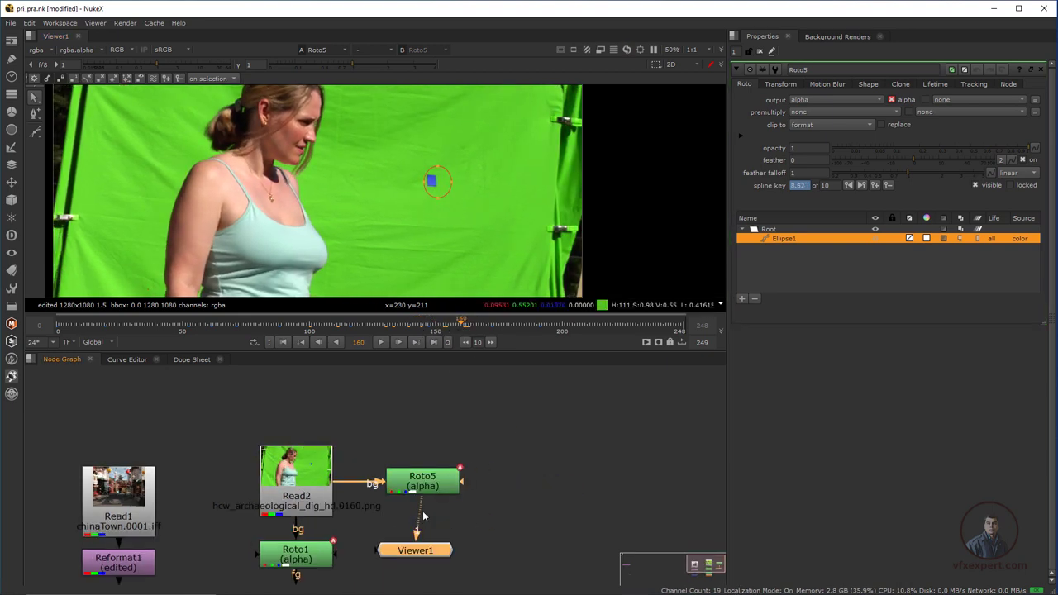
scroll(423, 516, up, 1)
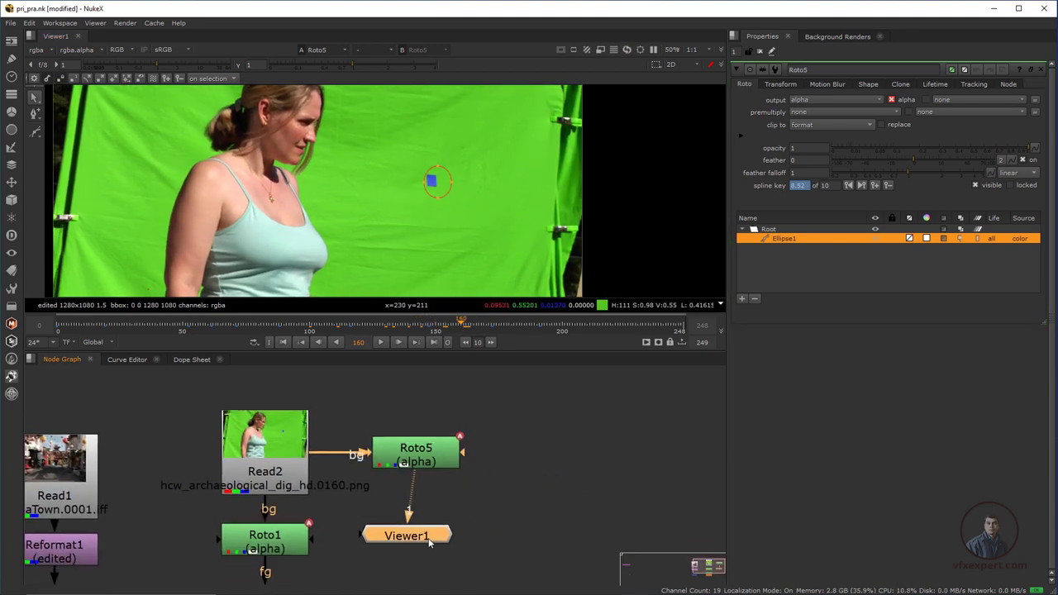
click(424, 463)
key(Tab)
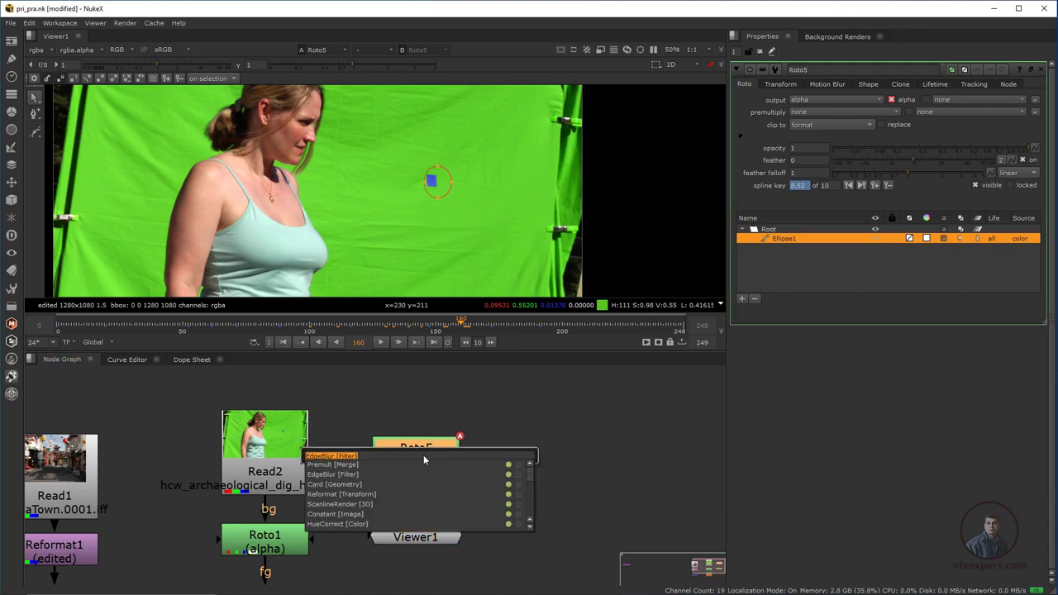
text(mar)
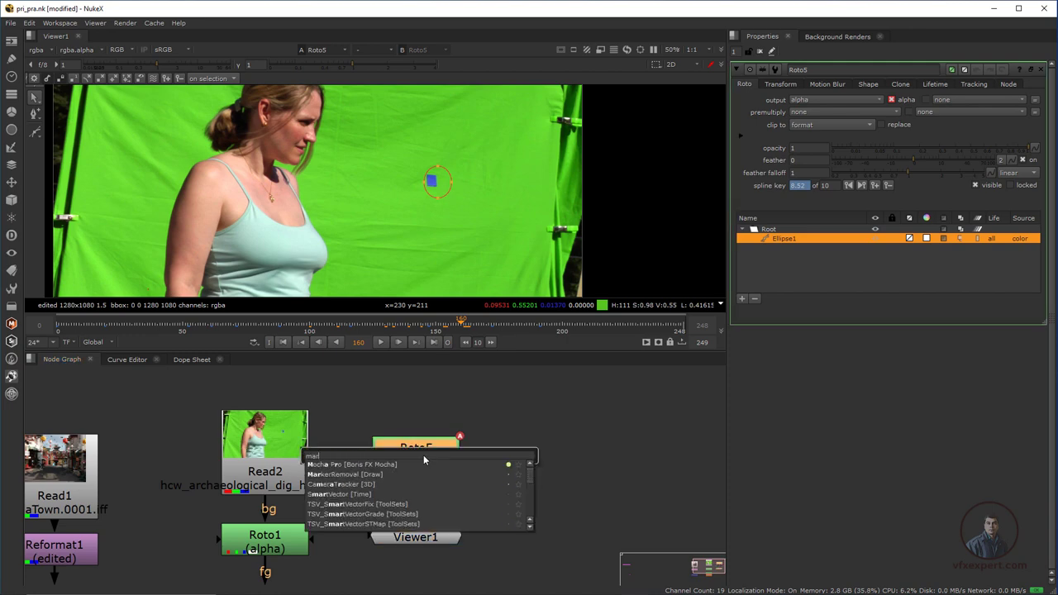
click(342, 475)
click(513, 441)
scroll(426, 252, down, 3)
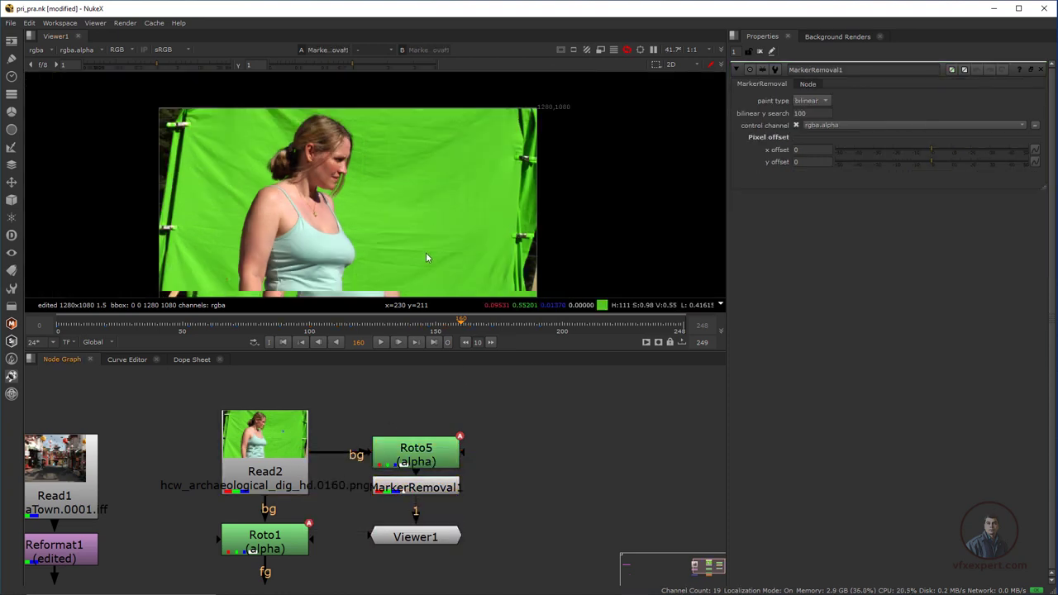
Play the MarkerRemoval1 result from the first frame, skip ahead on the timeline and stop at frame 195
click(283, 342)
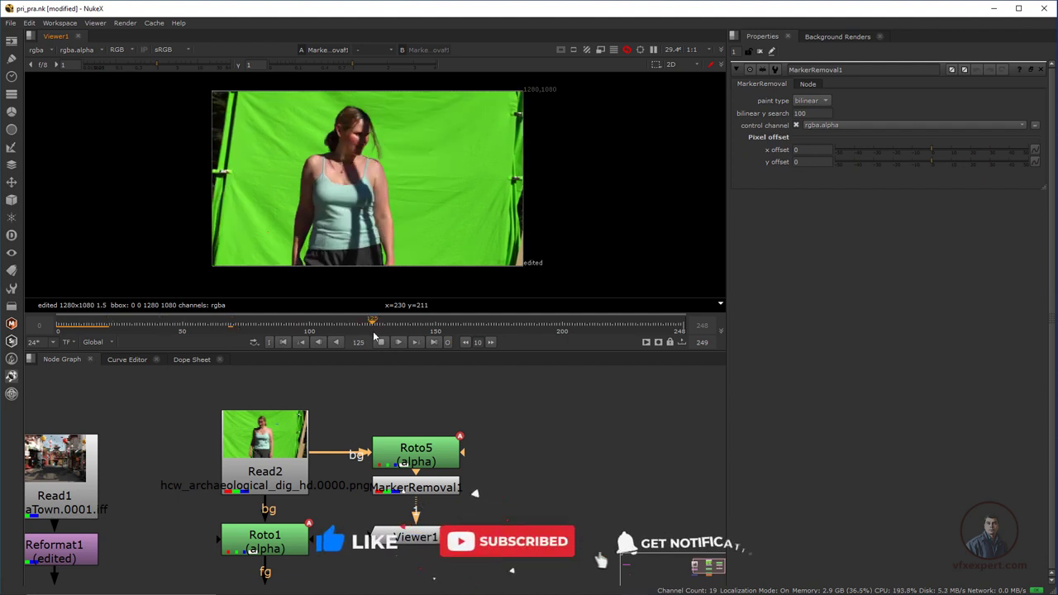
click(453, 324)
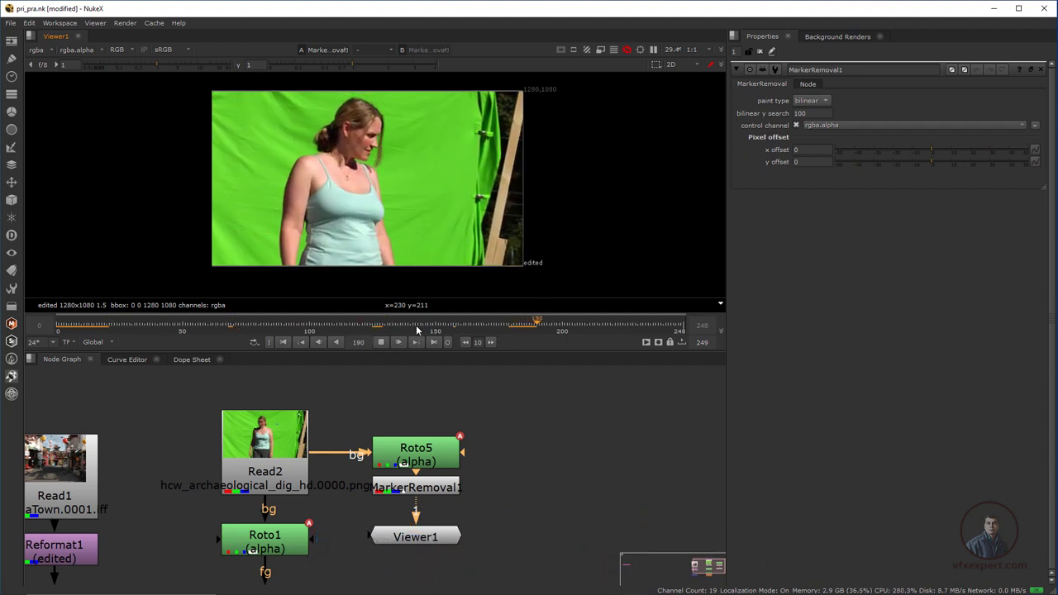
click(383, 342)
scroll(394, 430, down, 2)
scroll(360, 515, up, 2)
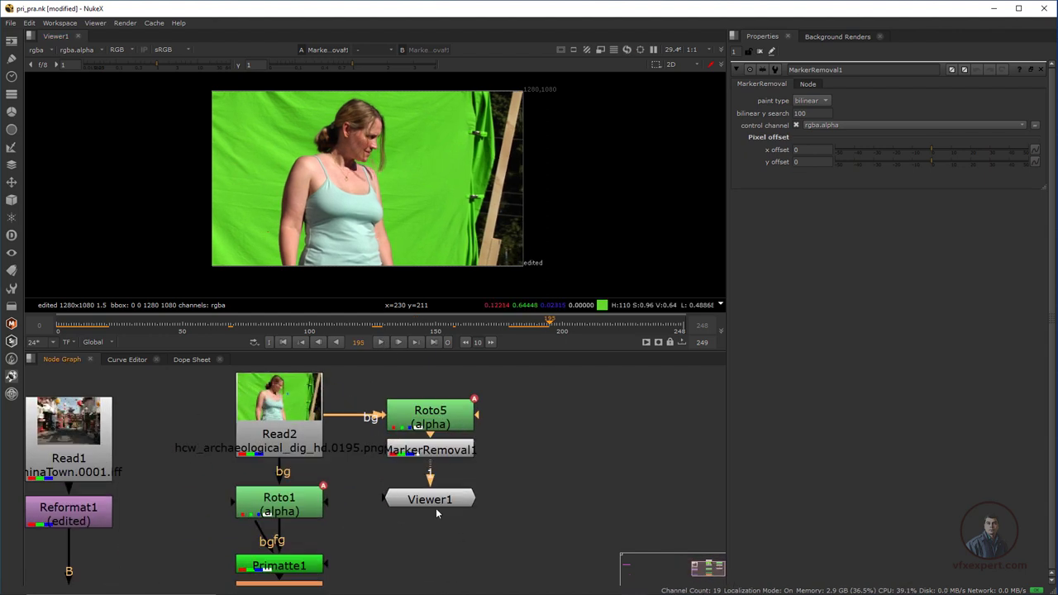
Reconnect Roto1's bg input from Read2 to MarkerRemoval1 and show Merge1 in the viewer
drag(437, 506, 441, 533)
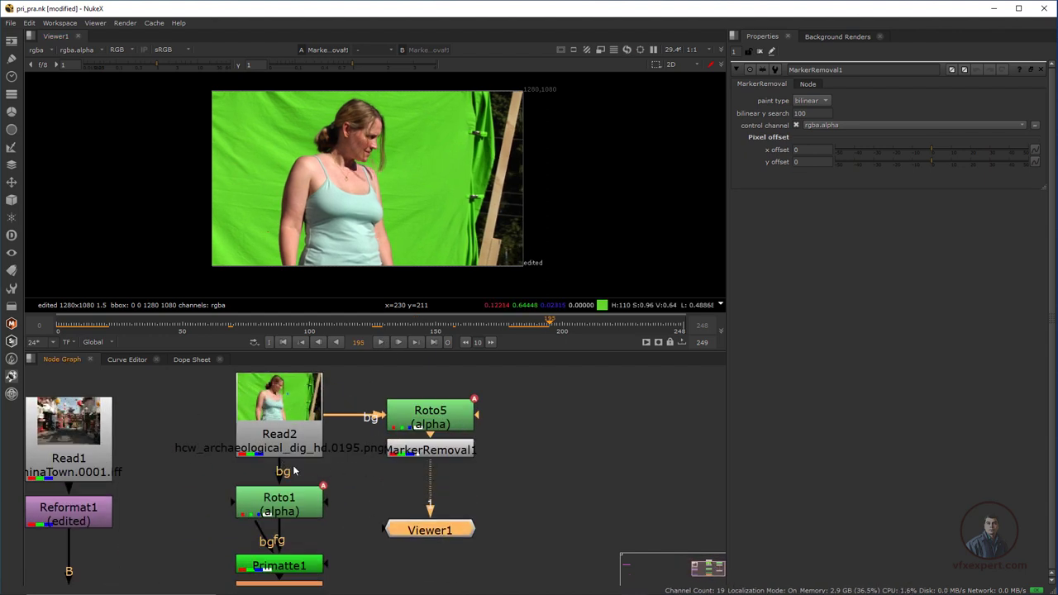
drag(281, 469, 414, 455)
middle_drag(362, 528, 382, 500)
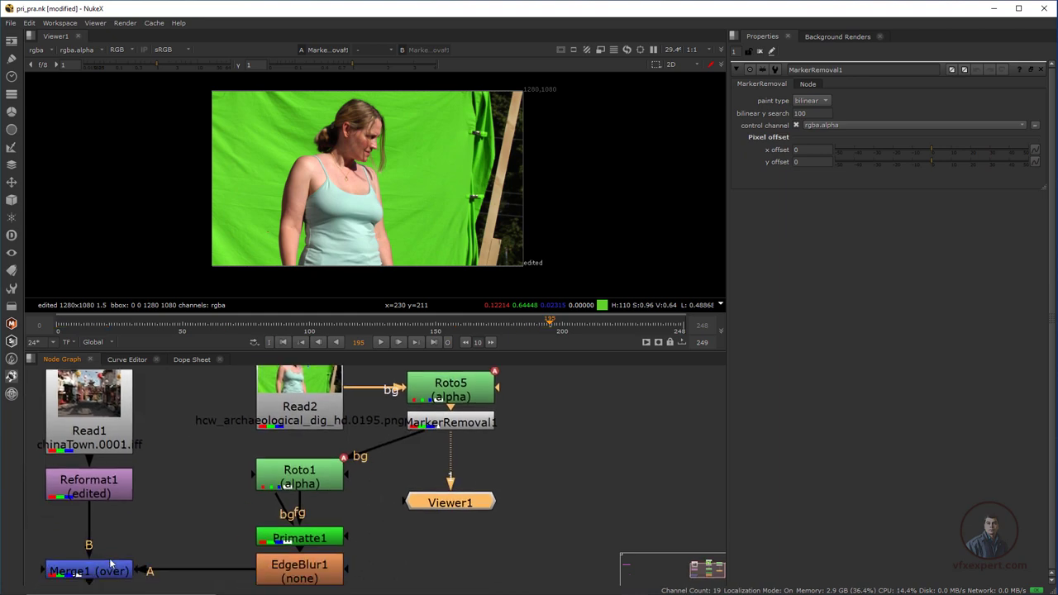
click(115, 574)
key(1)
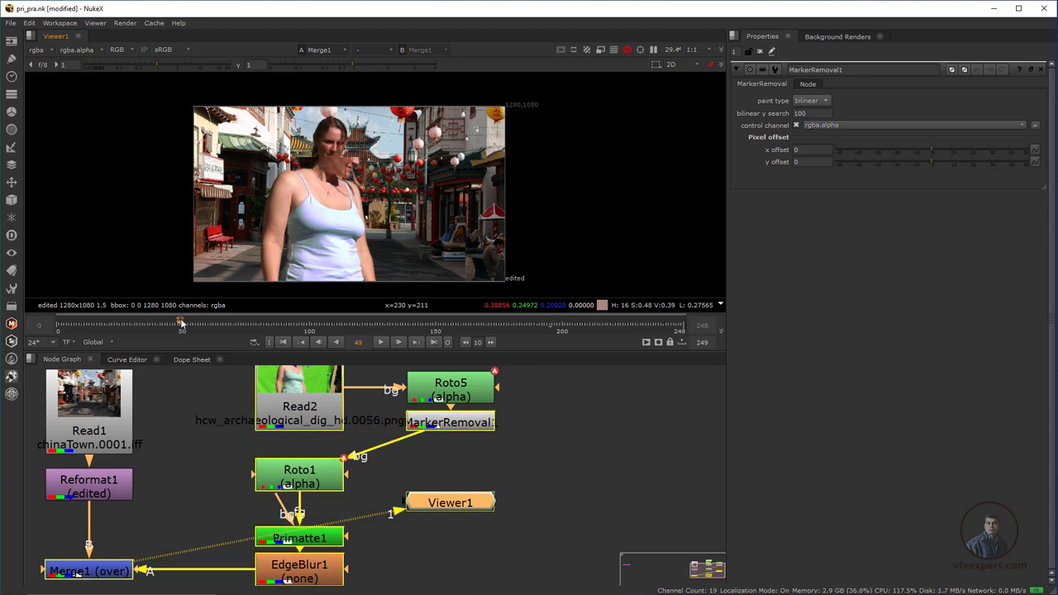
Check the composite at frame 55, and inspect EdgeBlur1's alpha matte there and at frame 89
click(124, 323)
drag(124, 322, 195, 322)
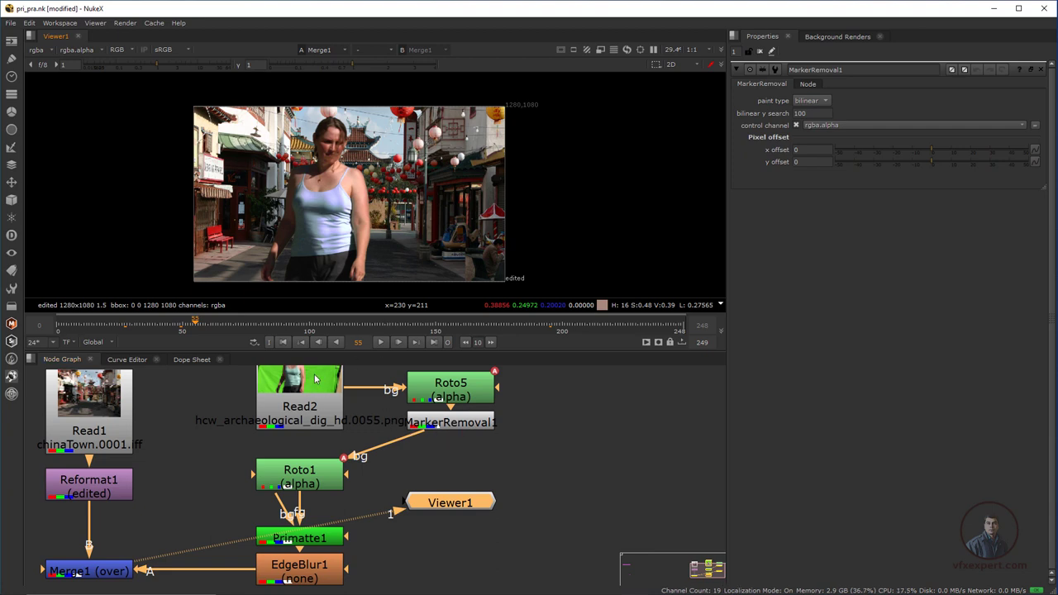
scroll(380, 477, up, 2)
click(339, 560)
key(1)
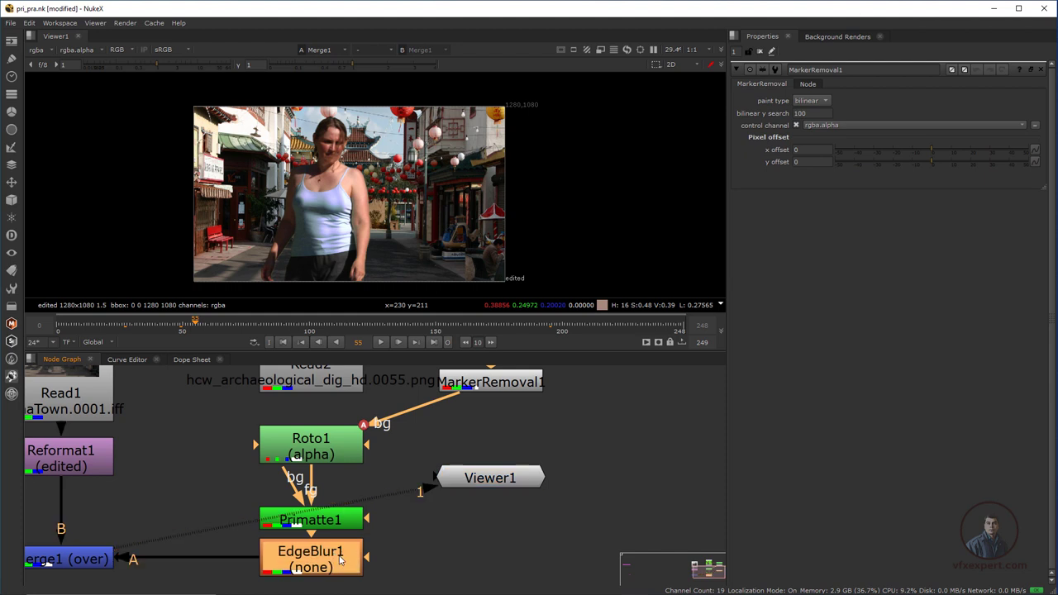
key(a)
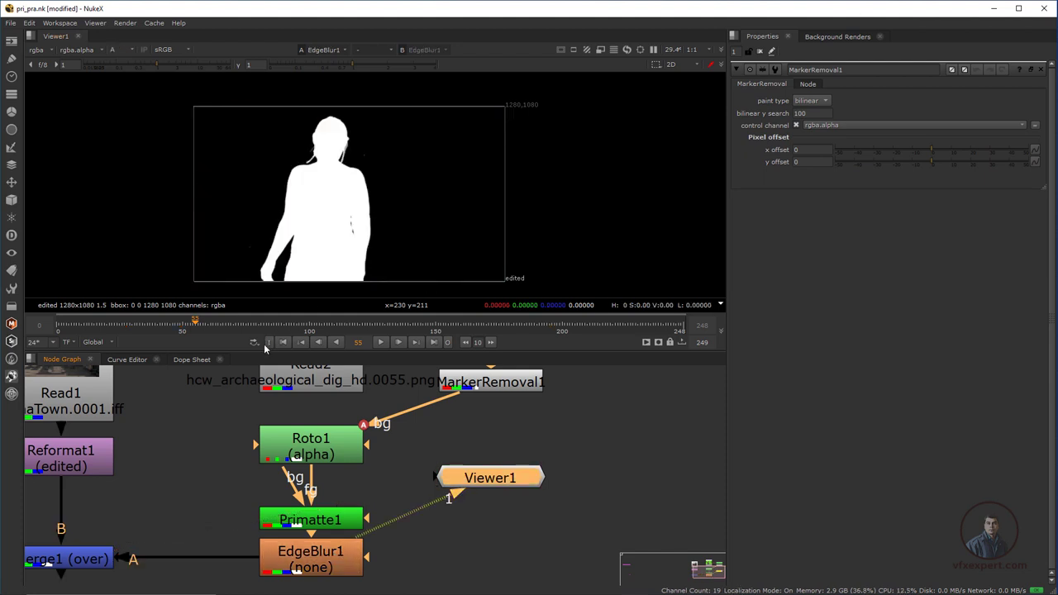
drag(253, 318, 286, 324)
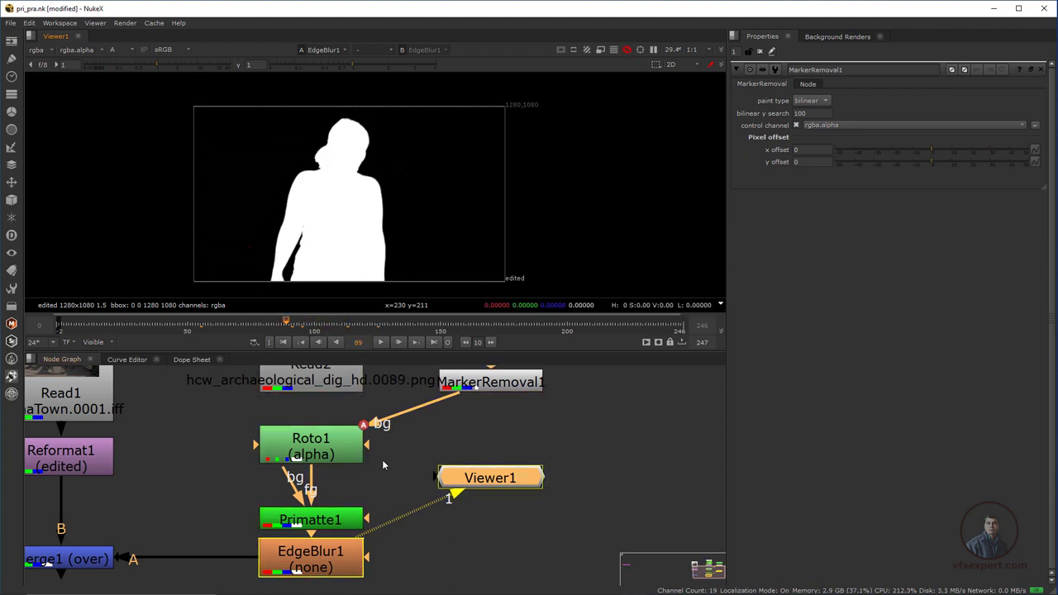
scroll(382, 460, down, 2)
key(a)
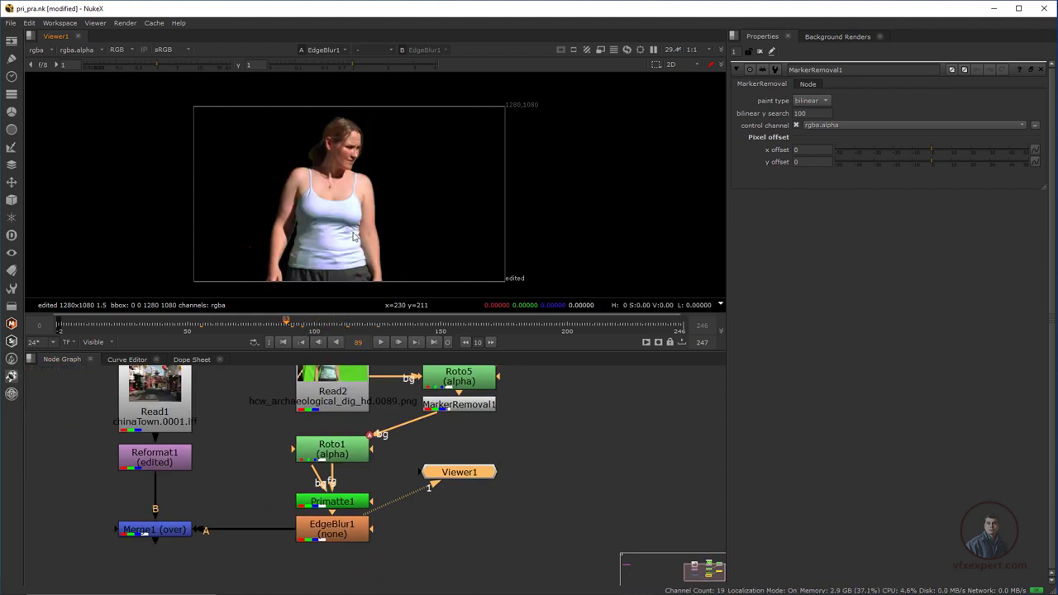
Compare the Merge1 composite with the original Read2 footage in the viewer, and advance the footage to frame 111
click(178, 527)
key(1)
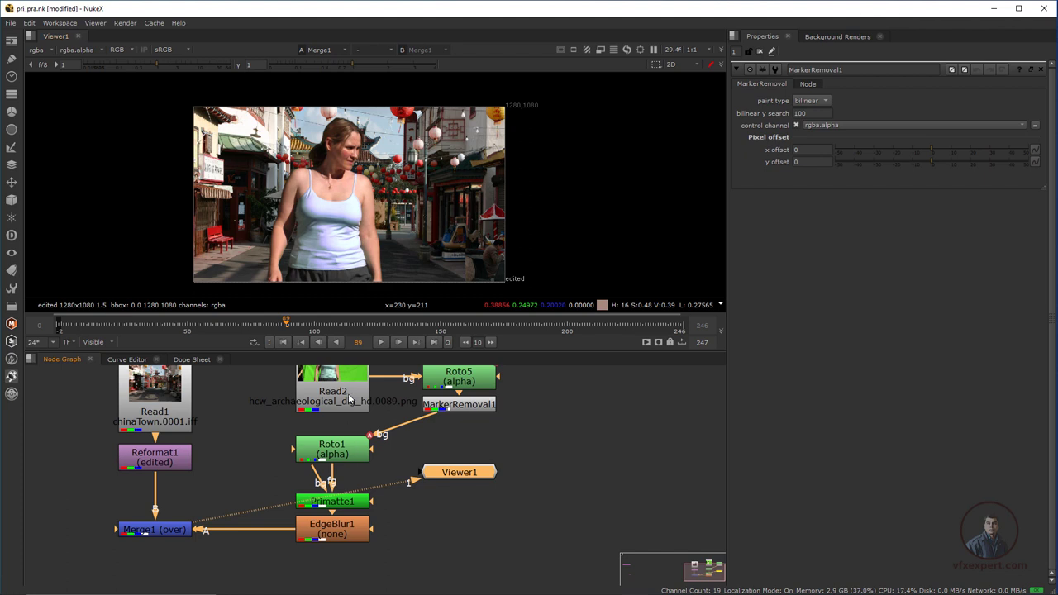
click(350, 399)
key(1)
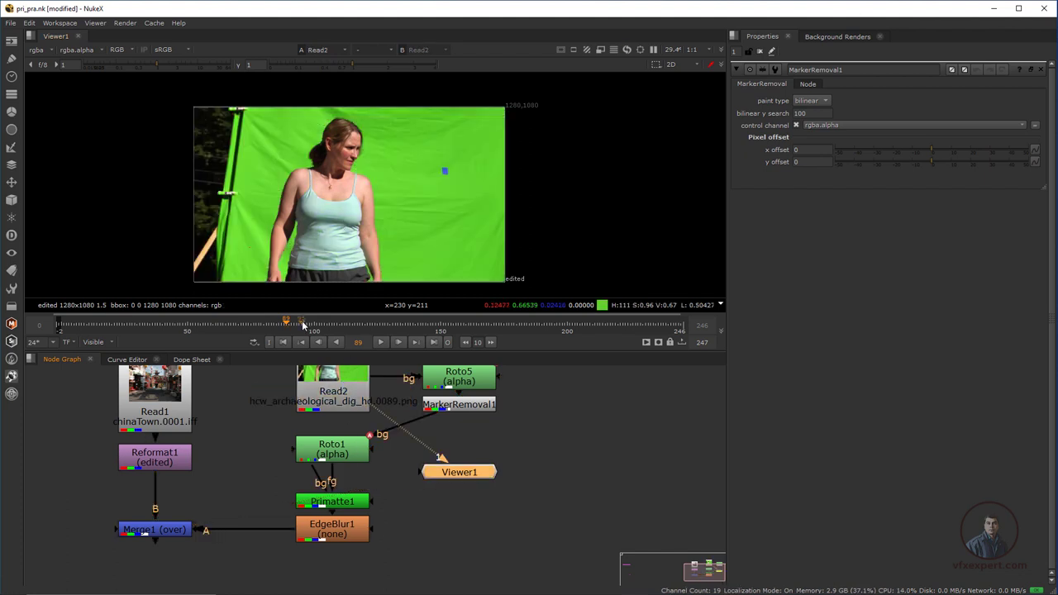
drag(286, 324, 343, 322)
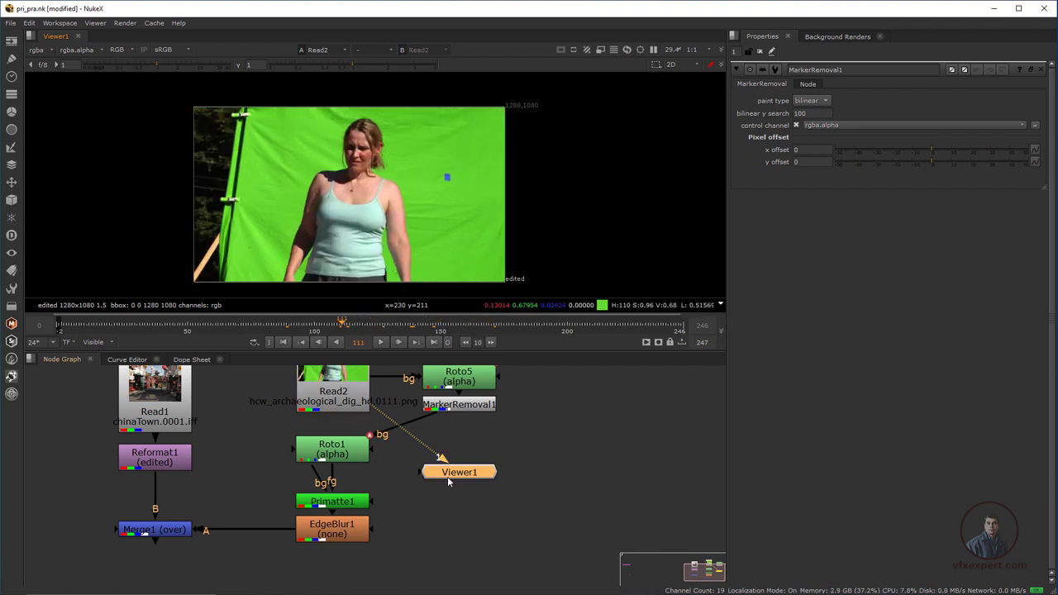
Disconnect Viewer1 from Read2 and move the viewer node lower in the node graph
drag(443, 460, 429, 445)
drag(453, 474, 437, 527)
click(421, 486)
scroll(421, 482, down, 1)
middle_drag(398, 487, 376, 516)
scroll(368, 493, up, 2)
scroll(376, 519, down, 1)
Arrange Read2, Roto5, MarkerRemoval1 and Roto1 in one vertical column by raising Read2 and moving the marker-removal nodes beneath it
click(274, 435)
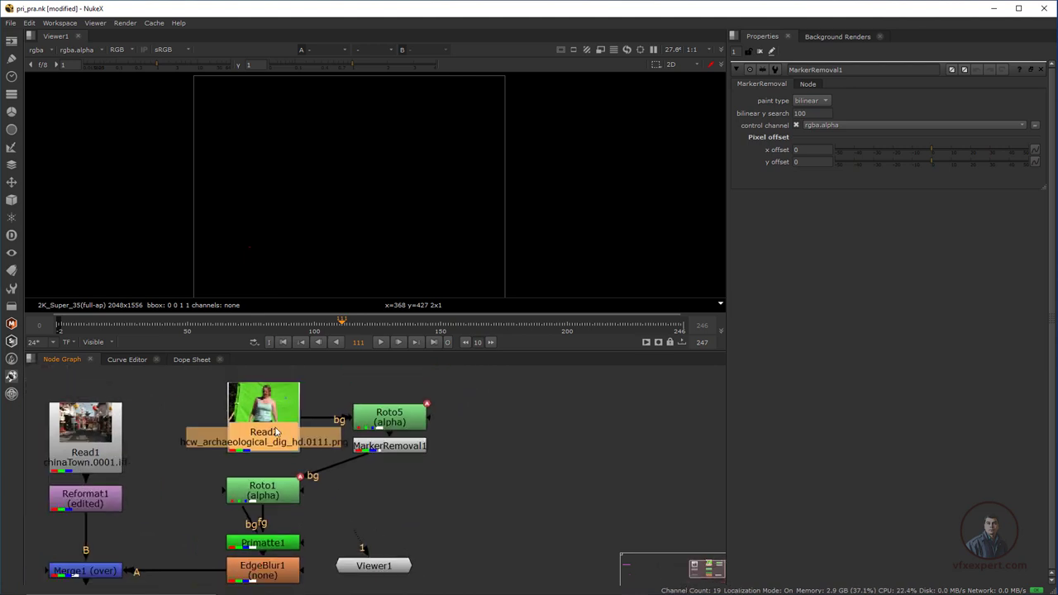
middle_drag(274, 435, 277, 456)
drag(275, 451, 275, 415)
drag(448, 409, 265, 477)
drag(275, 416, 275, 412)
middle_drag(319, 463, 347, 421)
click(386, 505)
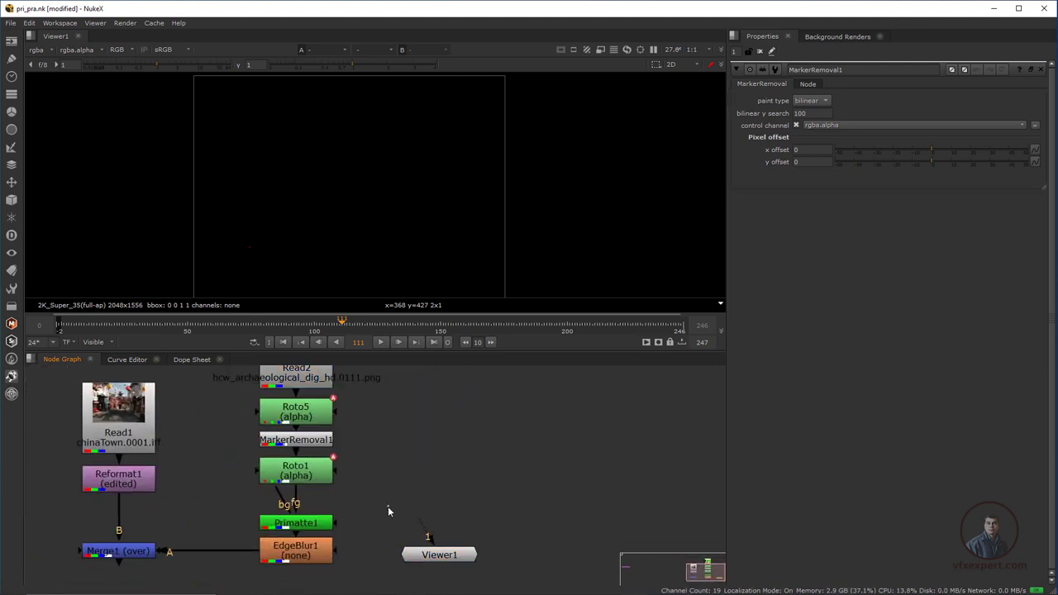
Detach and delete the Merge1 and EdgeBlur1 nodes, leaving Primatte1 at the end of the keying column
click(297, 543)
click(314, 560)
drag(300, 525, 173, 553)
click(143, 558)
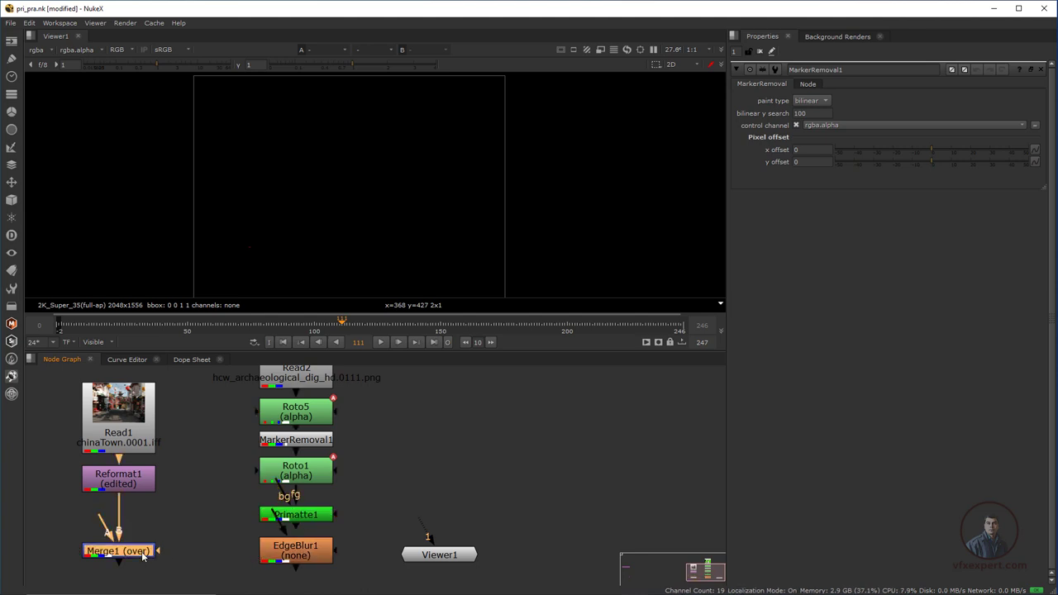
key(Delete)
click(312, 554)
key(Delete)
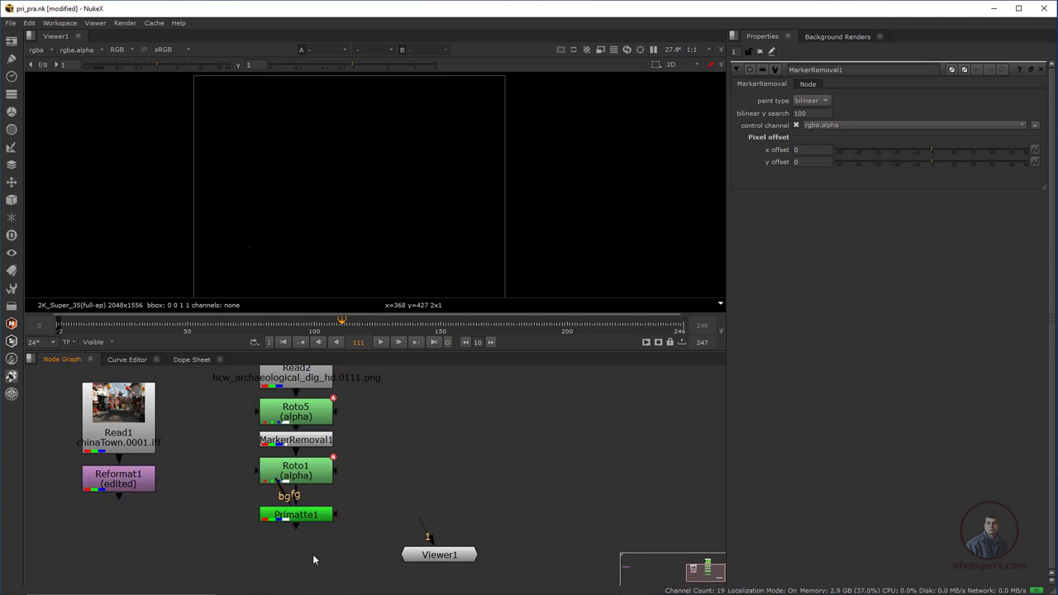
Show Primatte1's alpha at frame 90 and place Viewer1 directly below Primatte1
click(296, 514)
key(1)
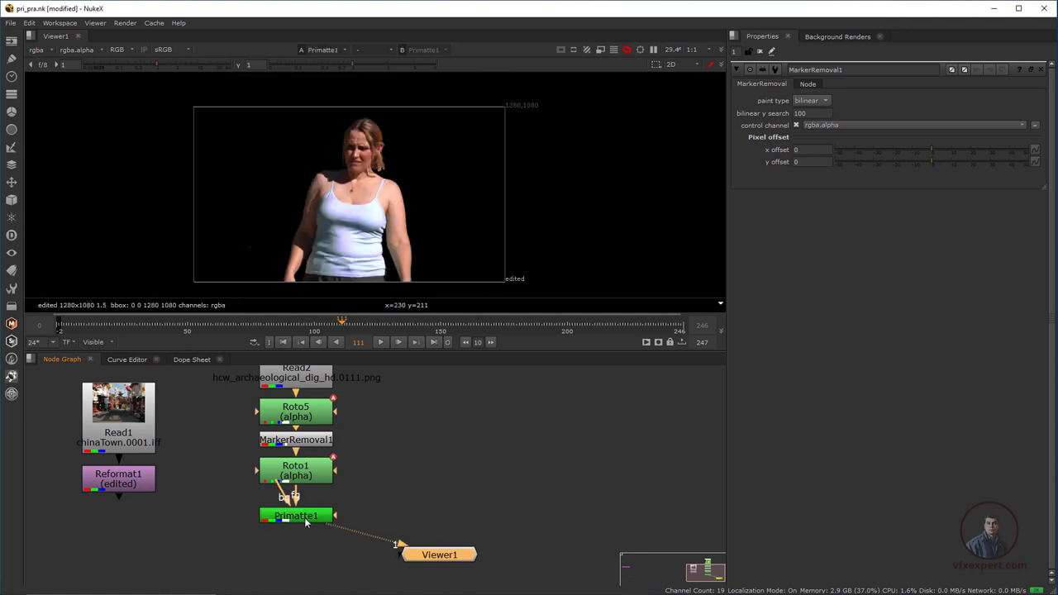
middle_drag(374, 179, 358, 181)
key(a)
middle_drag(373, 217, 354, 210)
drag(343, 332, 289, 337)
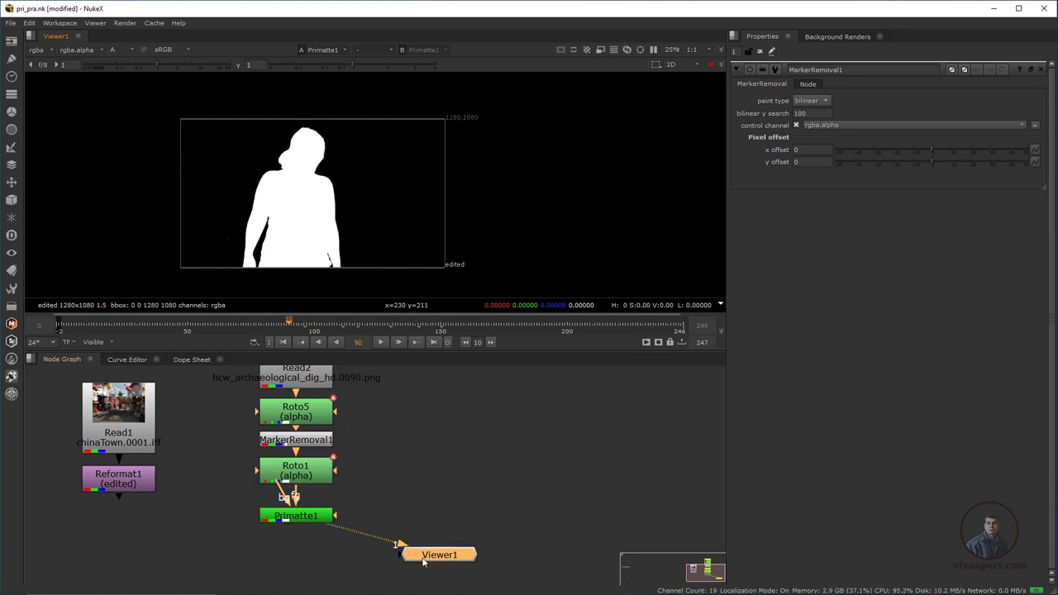
drag(422, 561, 279, 561)
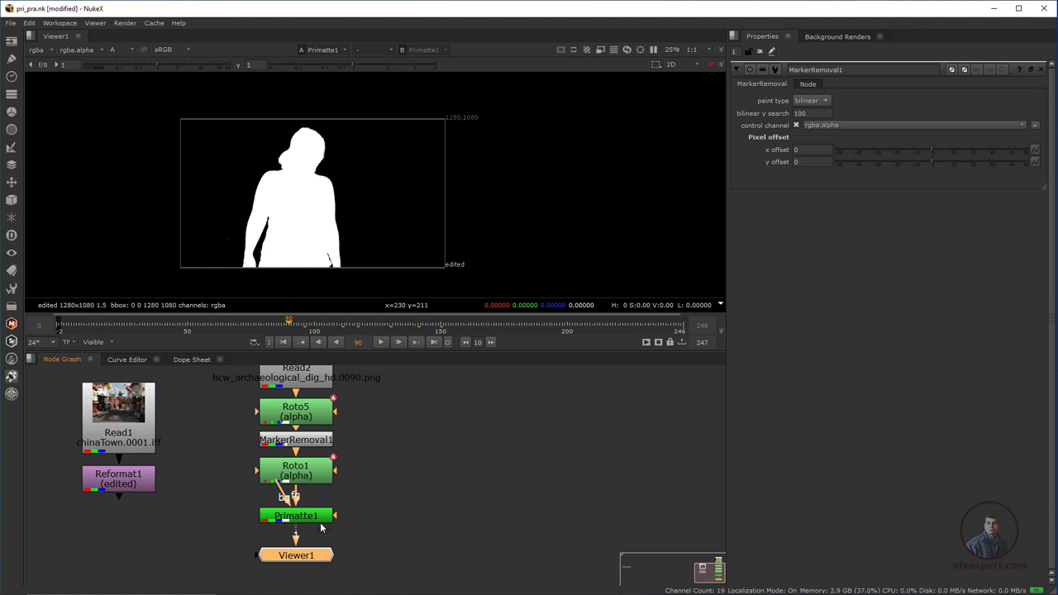
Move Read1 and Reformat1 to the other side of the keying column, leaving open space between the two branches
scroll(279, 488, down, 1)
middle_drag(309, 493, 388, 527)
drag(172, 399, 262, 528)
drag(224, 505, 171, 477)
mouse_move(309, 491)
middle_down()
mouse_move(276, 498)
mouse_move(290, 499)
middle_up()
drag(166, 477, 557, 455)
middle_drag(549, 460, 457, 462)
drag(405, 380, 525, 470)
click(398, 466)
scroll(369, 451, down, 1)
scroll(368, 451, up, 1)
middle_drag(373, 461, 351, 469)
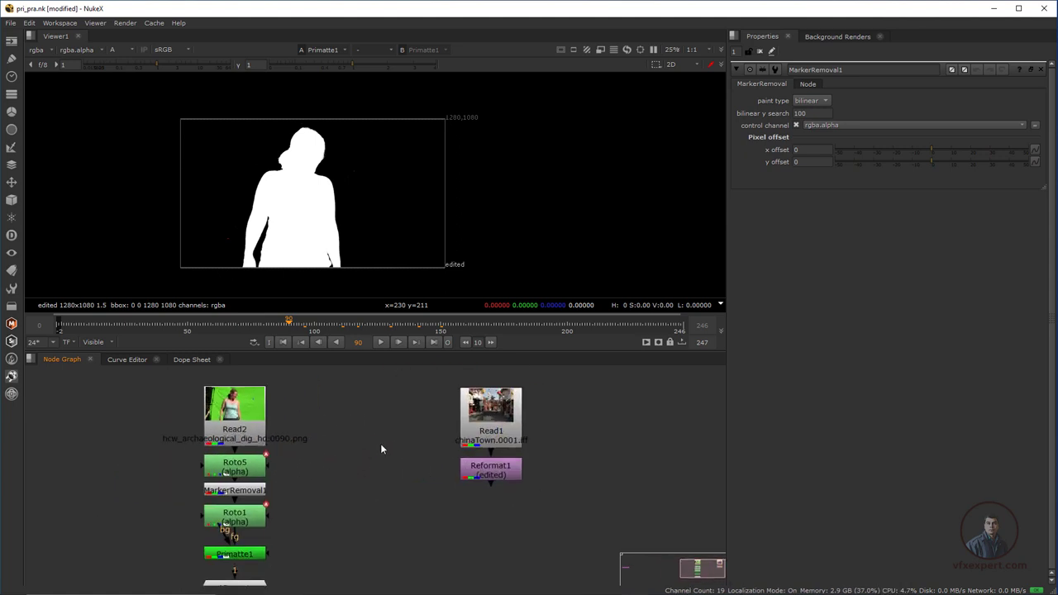
Add an unconnected Copy node beside Read2 in the space between the two branches
key(Tab)
text(cop)
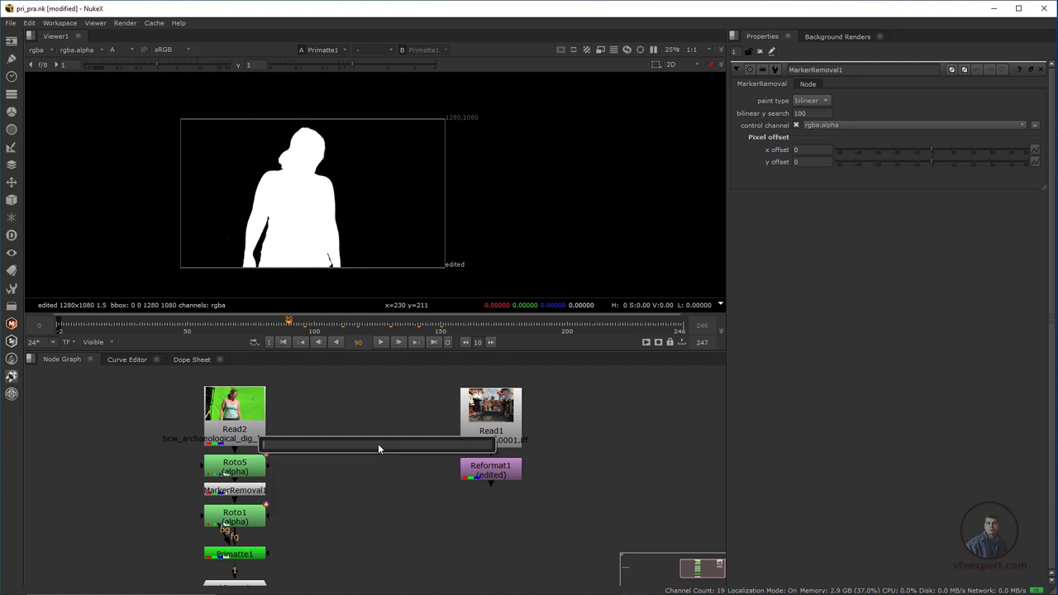
text(y)
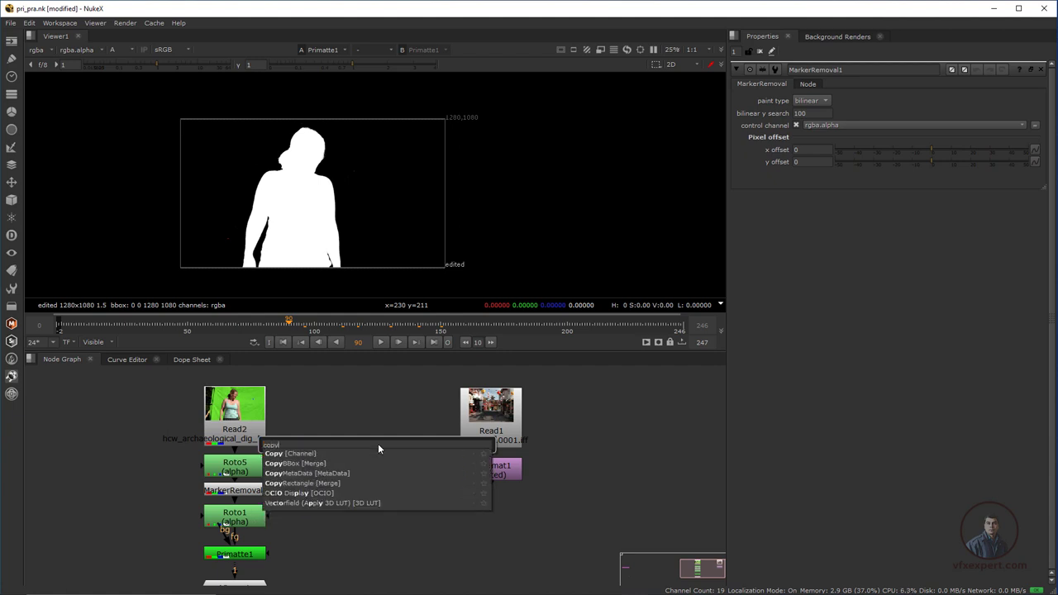
click(307, 456)
drag(376, 459, 358, 460)
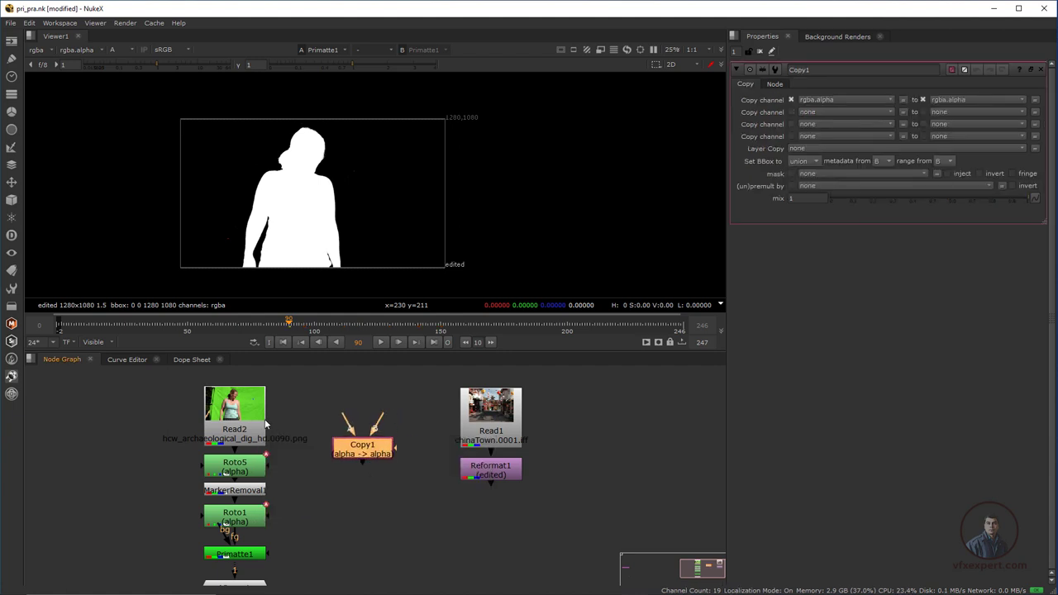
Connect Copy1's B input to Read2 and its A input to Primatte1, routing the A connection through a dot and aligning Copy1 with Read2
click(254, 414)
drag(254, 414, 253, 412)
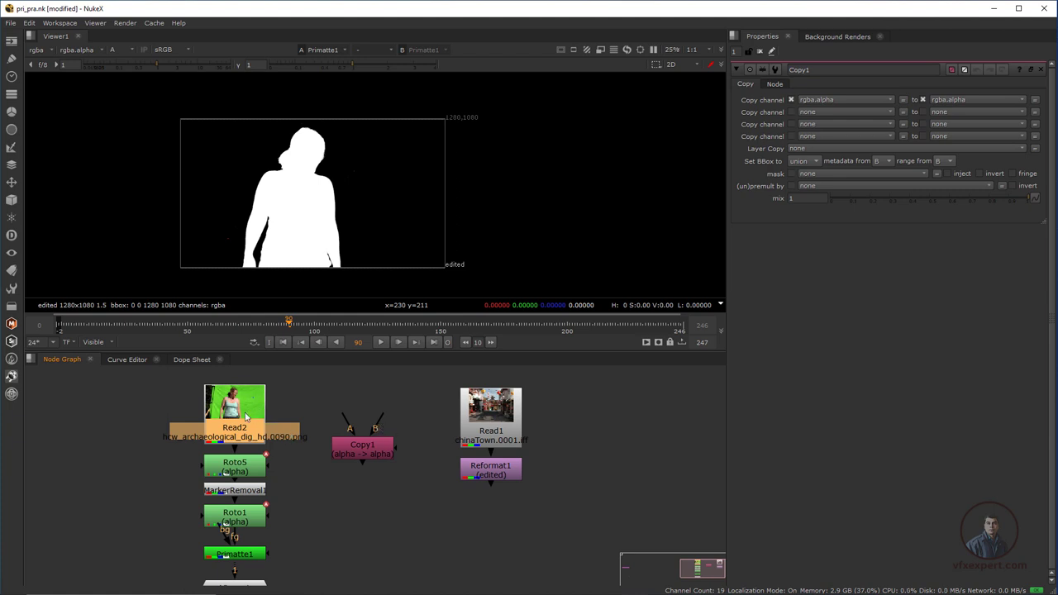
drag(390, 423, 260, 430)
click(357, 453)
middle_drag(307, 550, 281, 542)
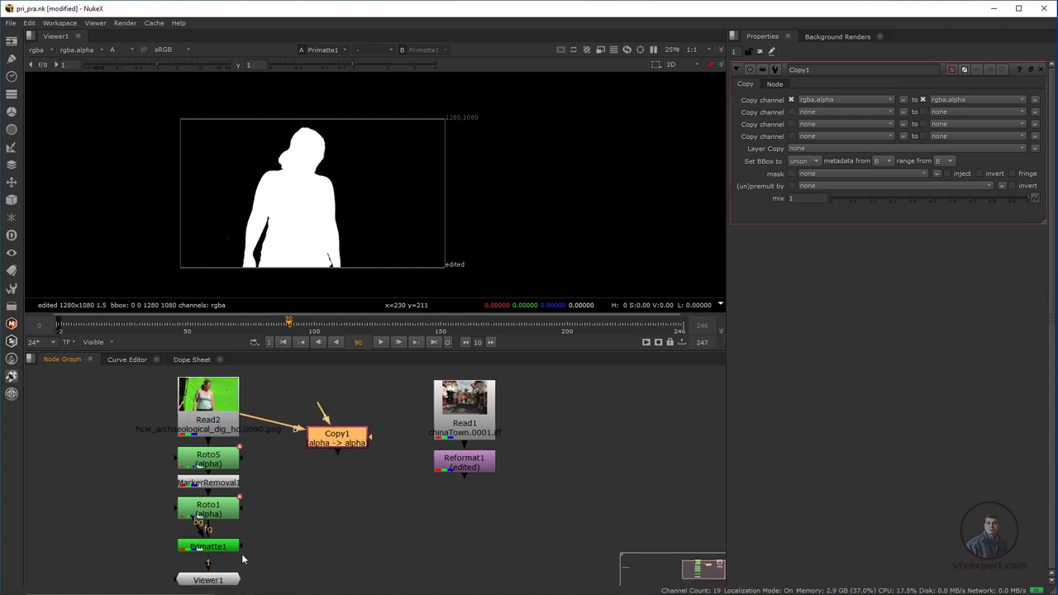
click(226, 543)
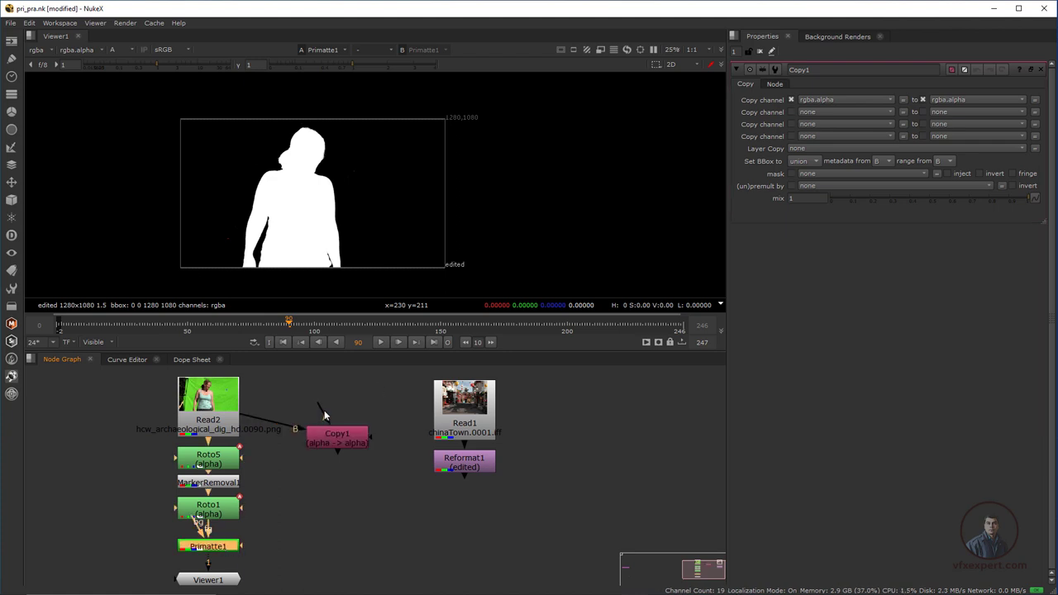
drag(325, 416, 223, 552)
ctrl+drag(272, 496, 331, 546)
drag(355, 441, 348, 411)
click(378, 438)
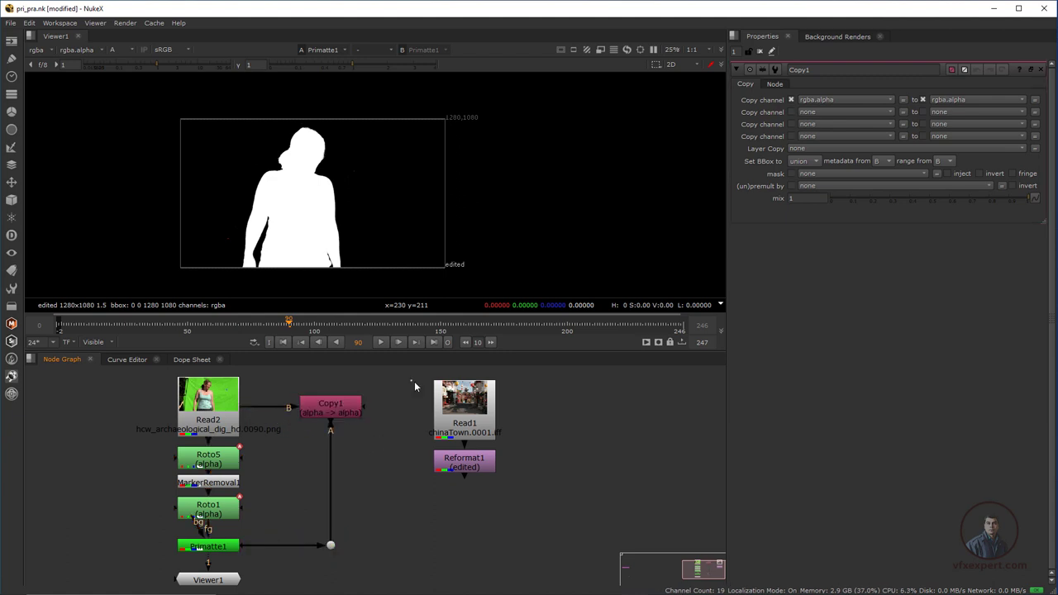
Move Read1 and Reformat1 farther away from Copy1
click(468, 465)
drag(414, 380, 539, 513)
drag(465, 401, 567, 406)
click(439, 420)
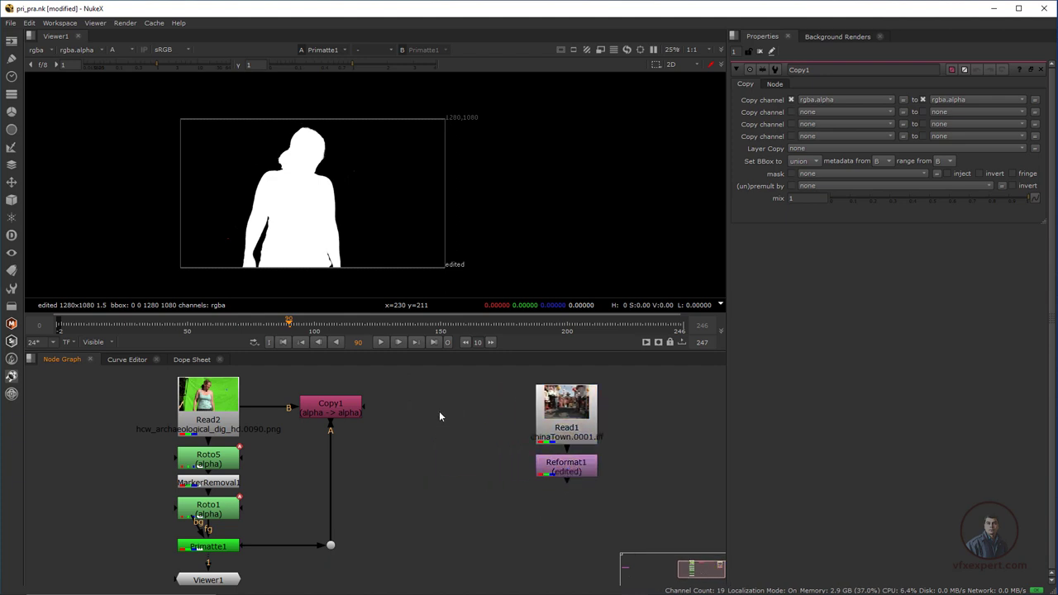
Add a Premult node beside Copy1 and feed it from Copy1's output
key(Tab)
text(pre)
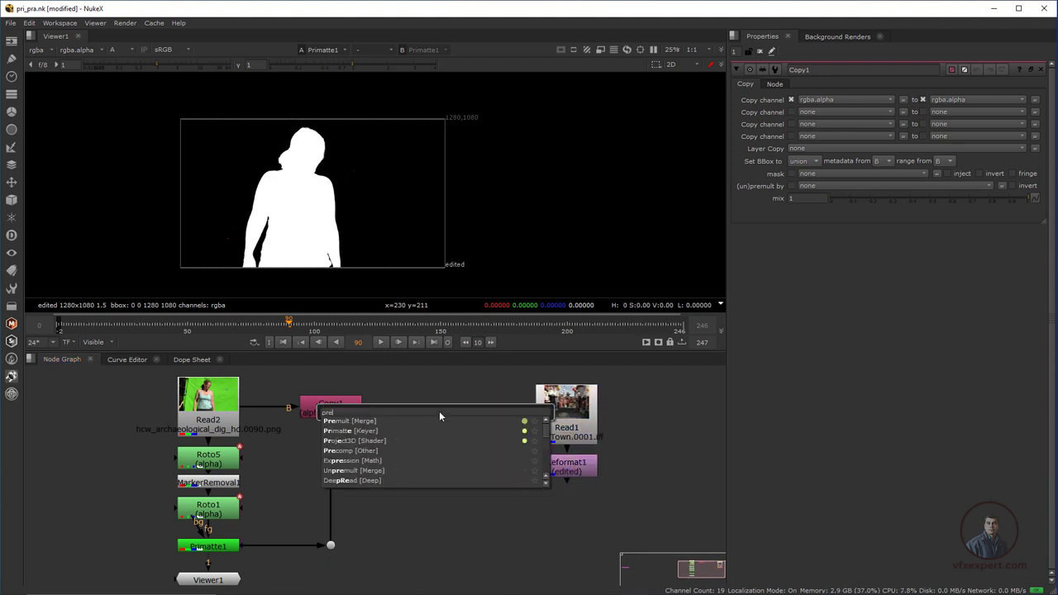
key(Return)
drag(411, 411, 408, 408)
drag(404, 386, 396, 412)
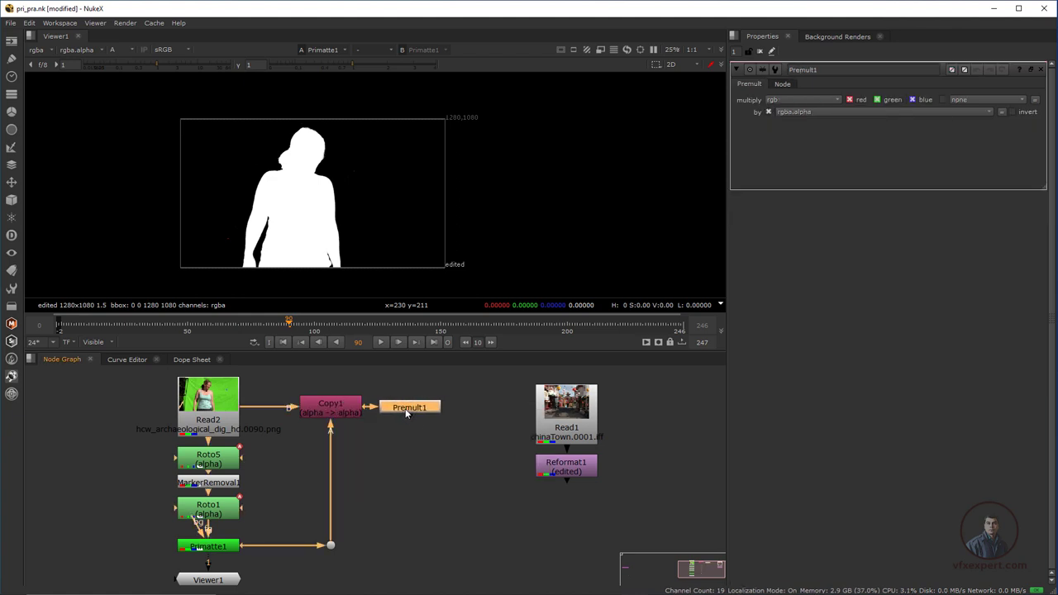
Show Premult1's colour result in the viewer and move Viewer1 below Premult1
key(1)
key(a)
scroll(333, 214, down, 2)
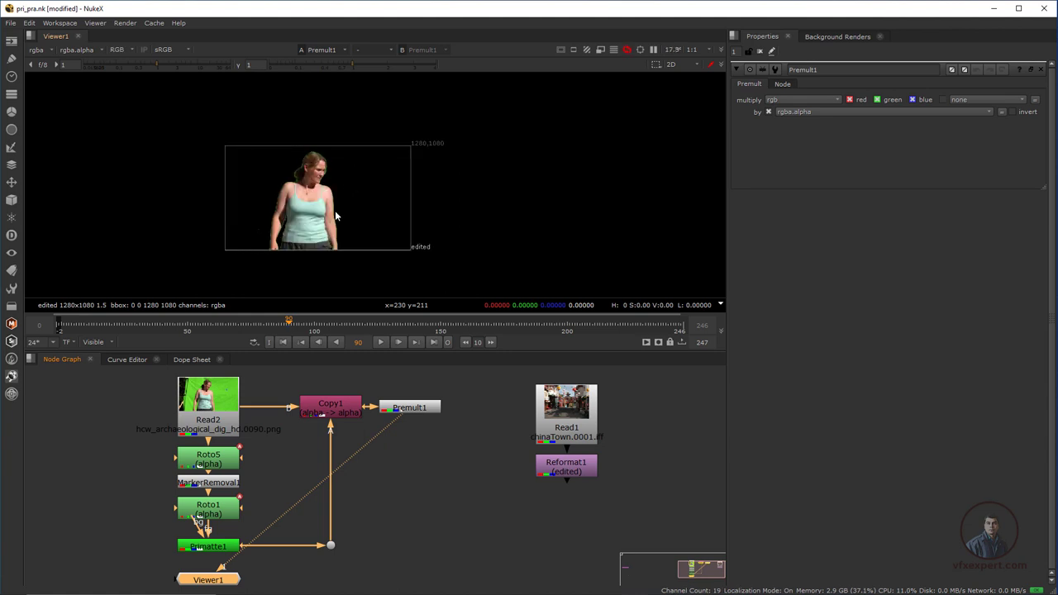
scroll(319, 208, up, 1)
scroll(318, 207, up, 1)
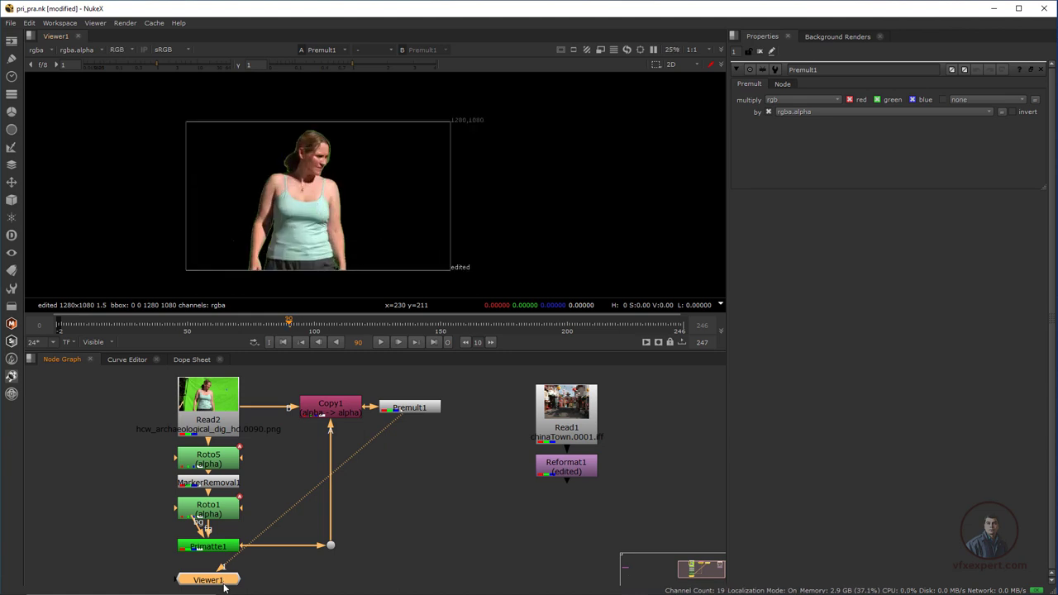
drag(224, 586, 424, 495)
Check the woman's edges, go to frame 103 and insert an EdgeBlur node between Premult1 and Viewer1
scroll(329, 235, up, 2)
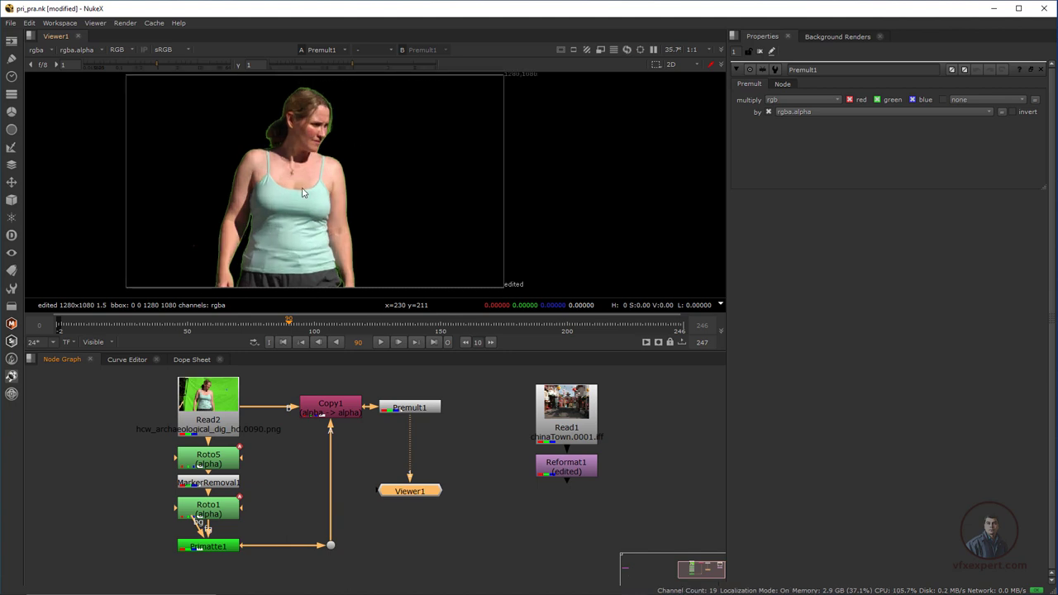
scroll(303, 193, down, 1)
scroll(253, 246, up, 1)
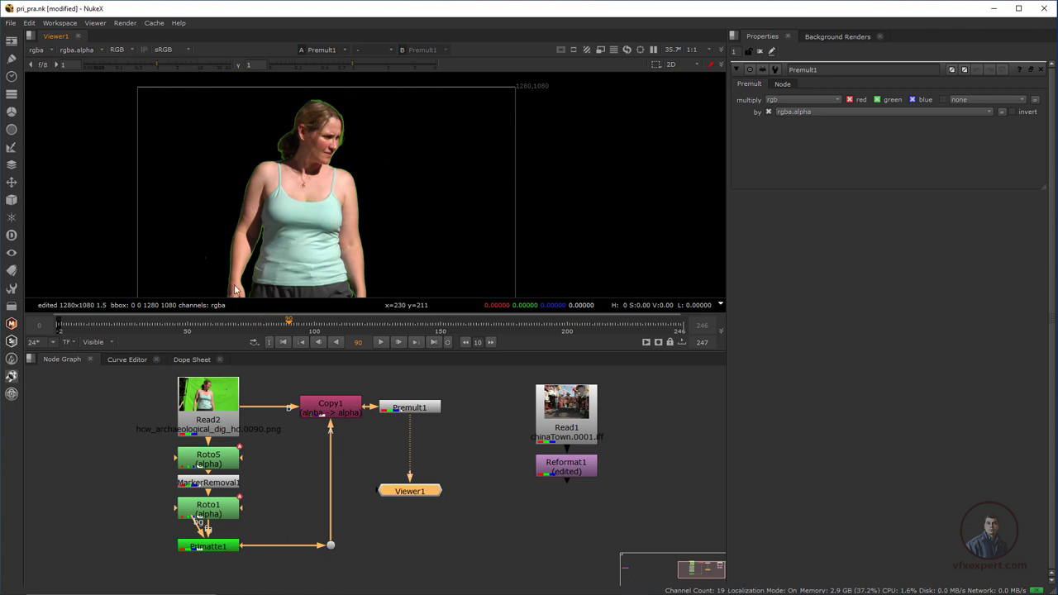
click(345, 331)
drag(343, 326, 322, 331)
click(416, 415)
click(415, 411)
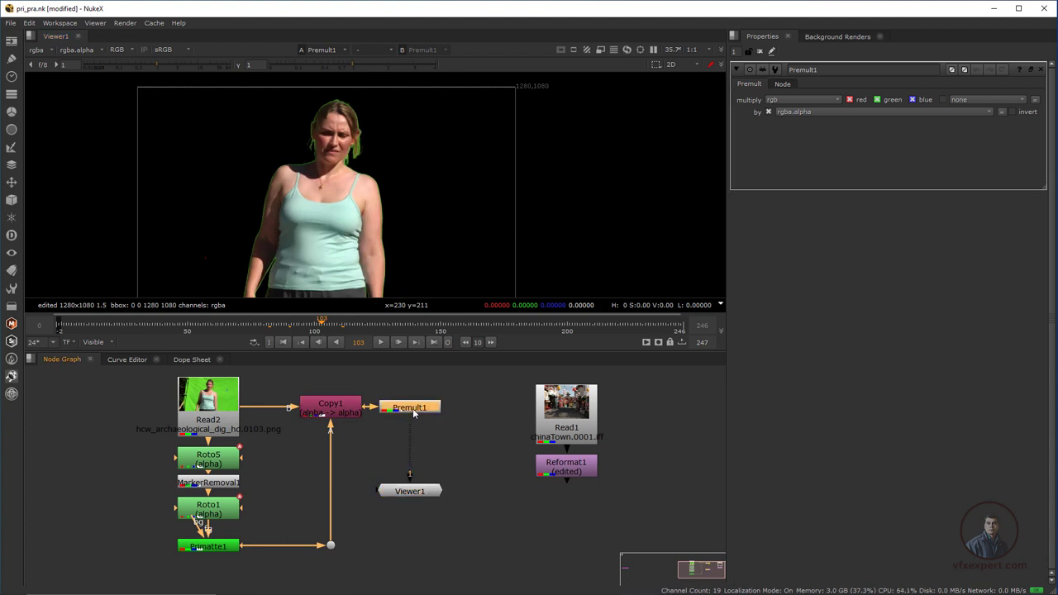
key(Tab)
text(ed)
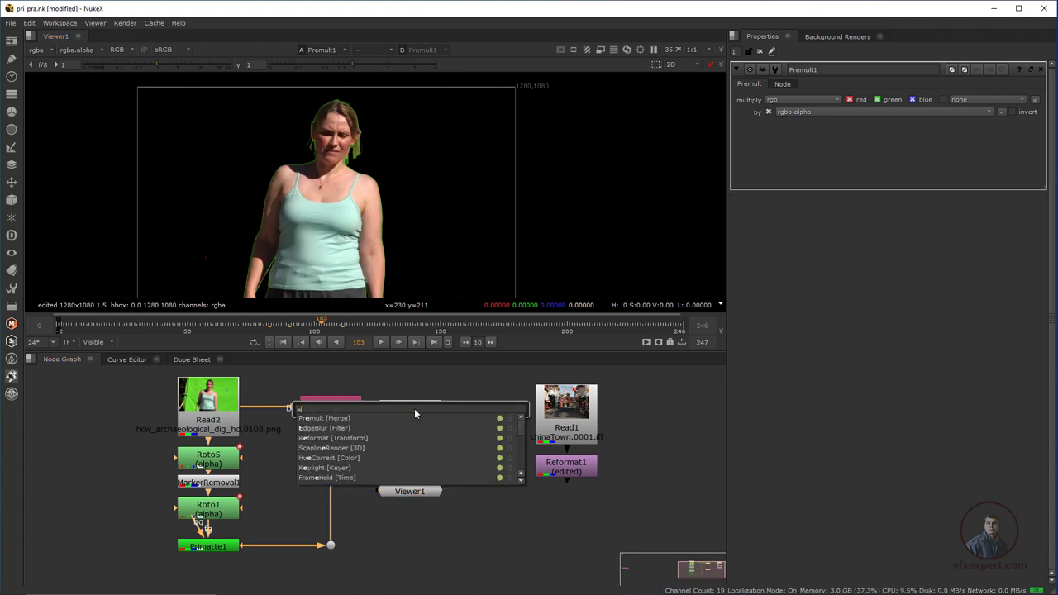
click(302, 418)
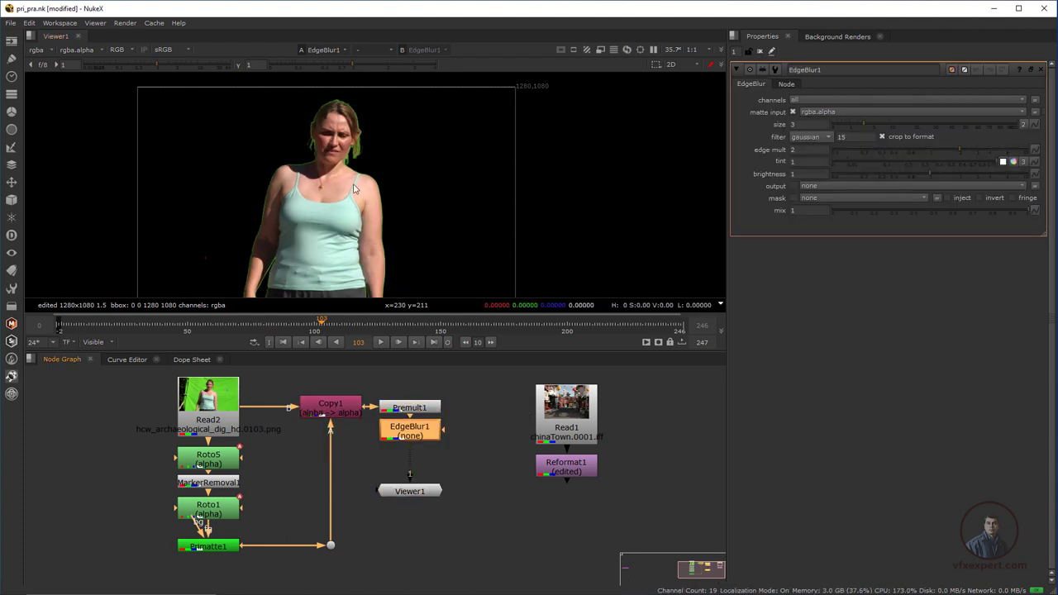
Set EdgeBlur1's size to 2
click(801, 124)
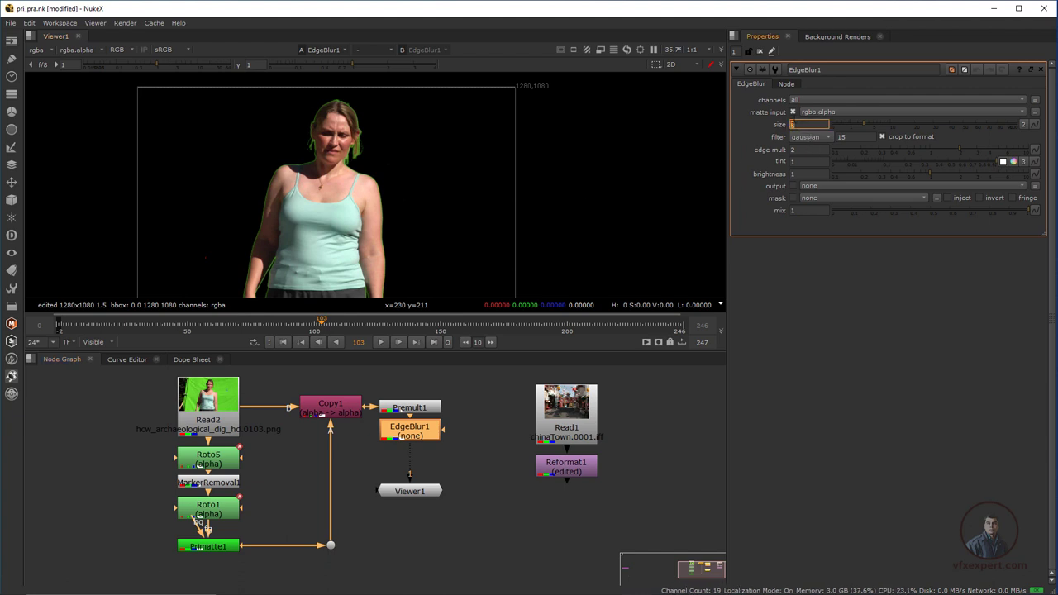
text(2)
key(Return)
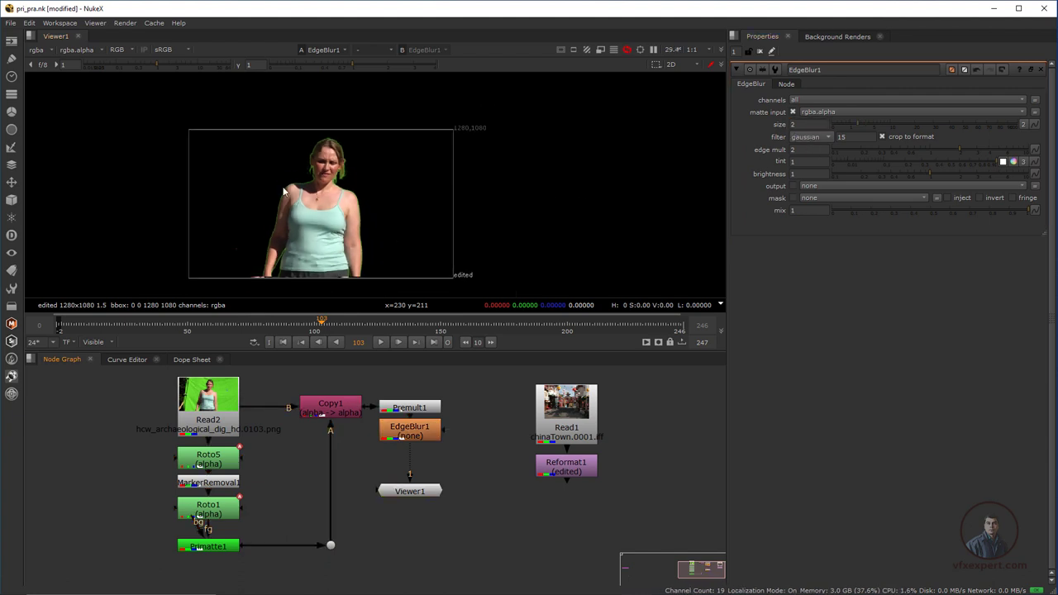
Go to frame 97 and shift Copy1, Premult1, EdgeBlur1 and Viewer1 away from Read2, with the dot aligned under Copy1
scroll(273, 269, up, 1)
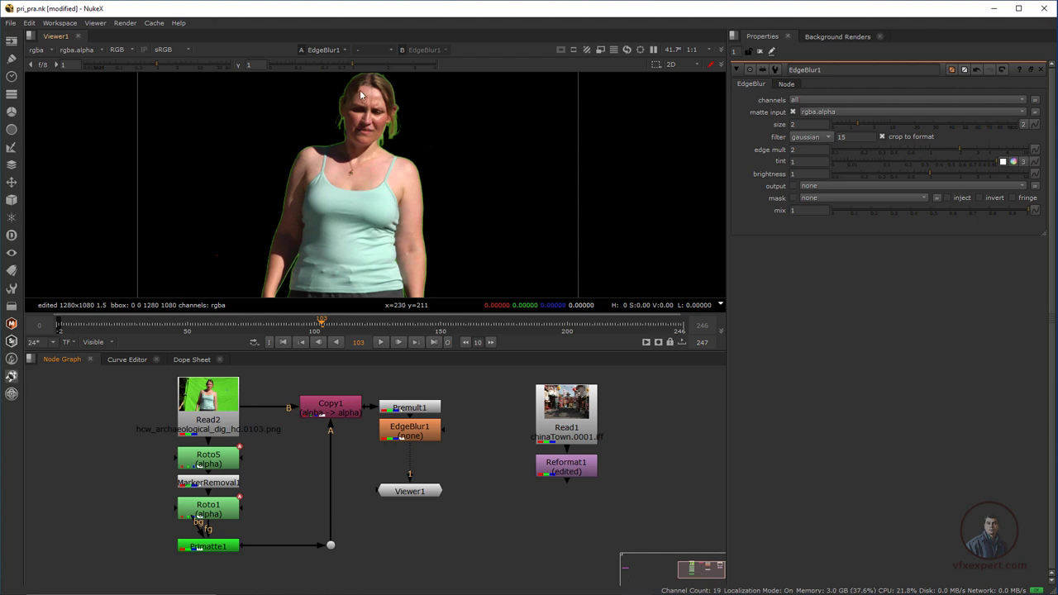
drag(235, 325, 307, 327)
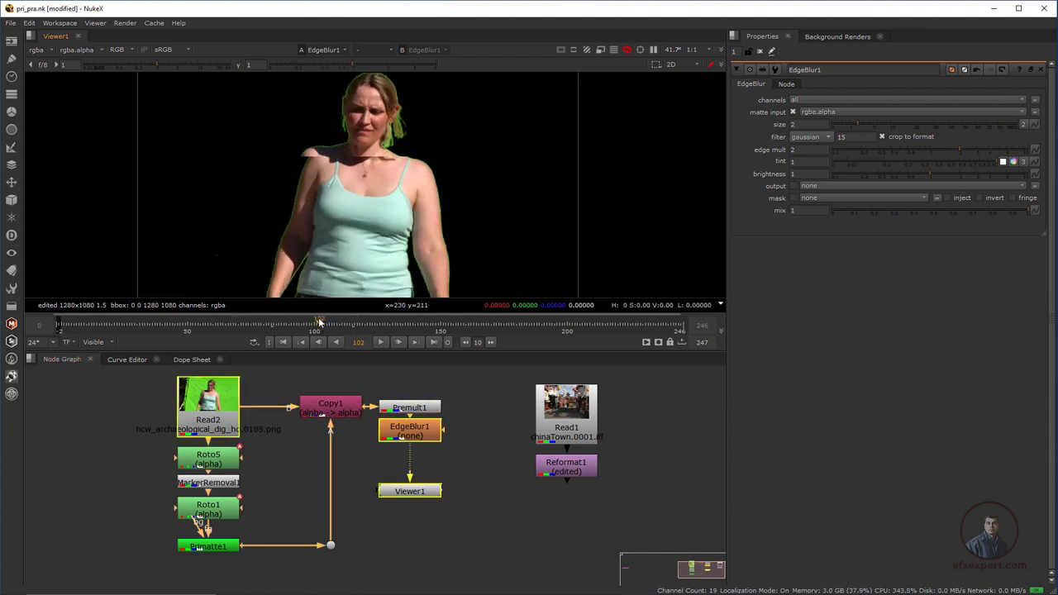
middle_drag(279, 412, 223, 417)
drag(235, 382, 404, 494)
drag(354, 444, 392, 442)
click(298, 546)
drag(276, 552, 310, 548)
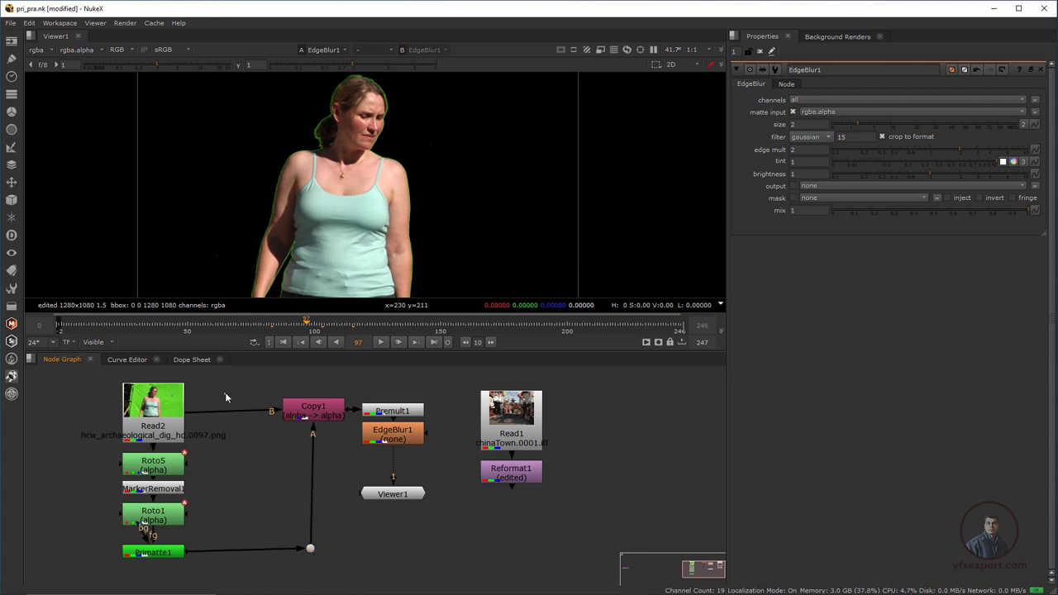
Insert a HueCorrect node between Read2 and Copy1 and line Copy1 up with it
key(Tab)
text(h)
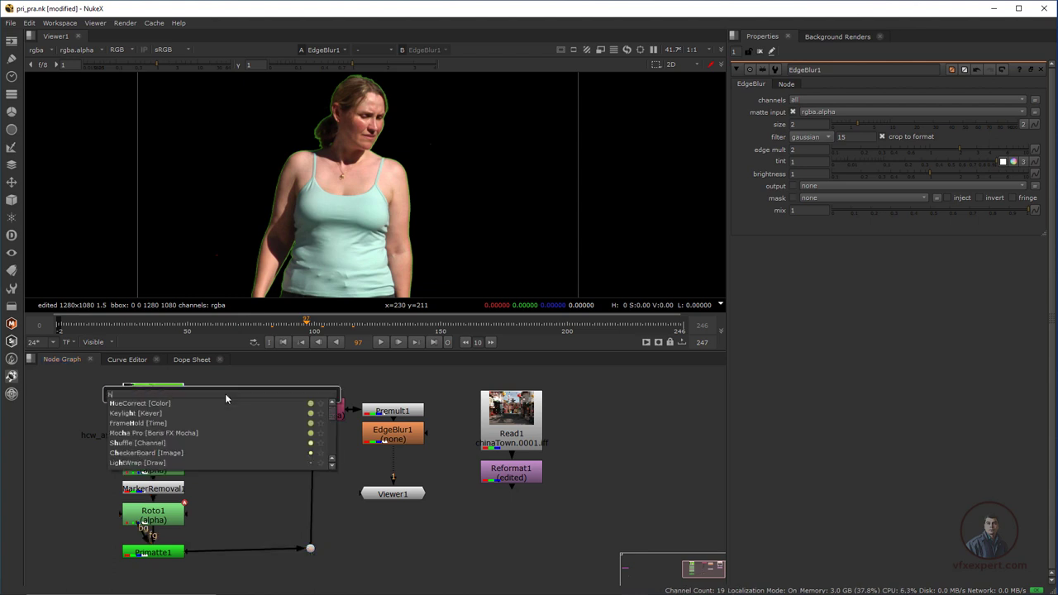
click(162, 404)
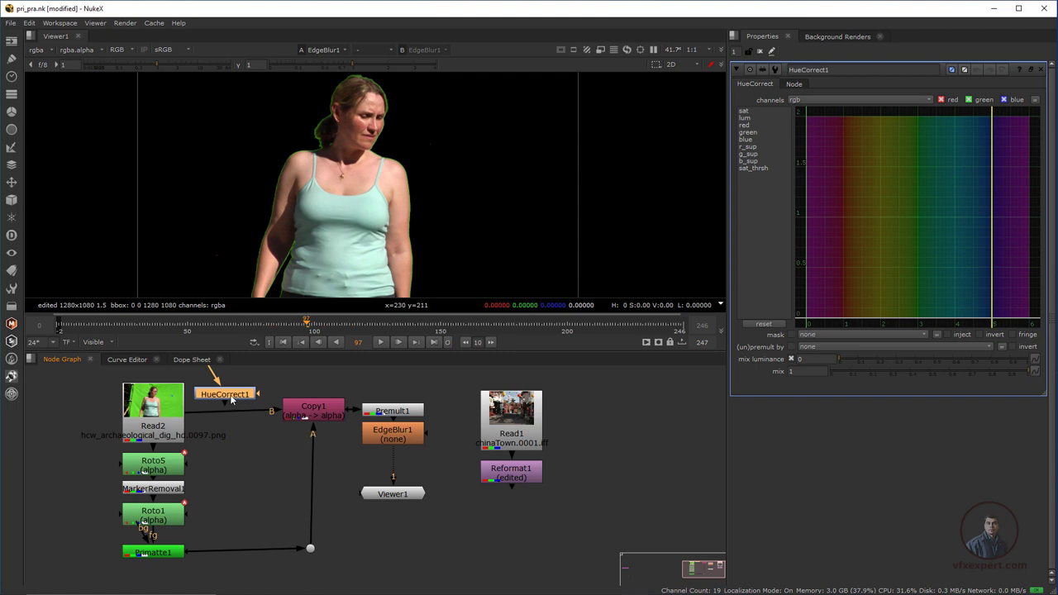
drag(232, 399, 239, 419)
drag(316, 413, 313, 415)
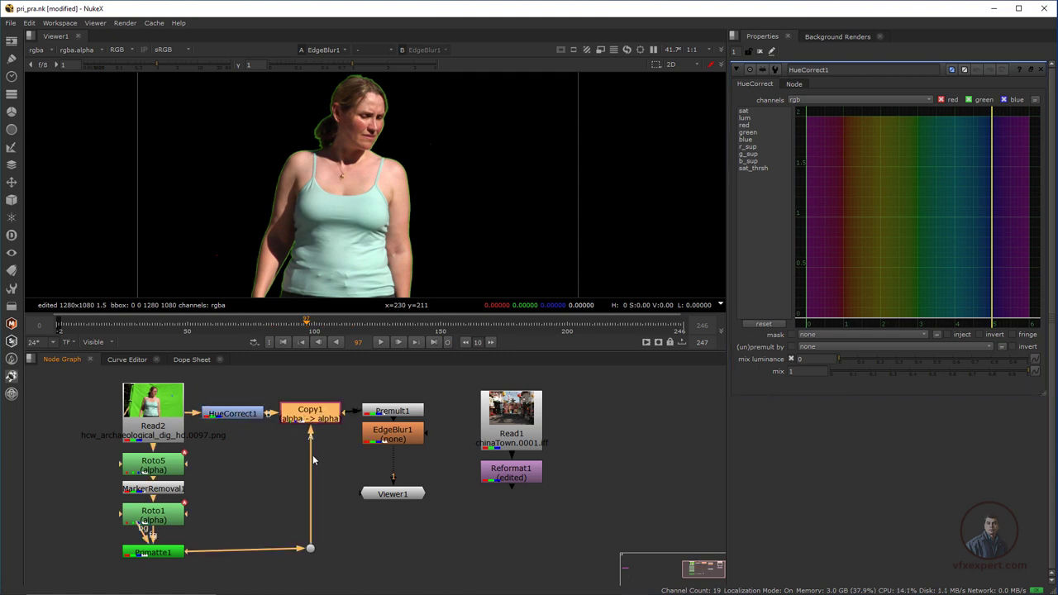
Select HueCorrect1's g_sup curve and sample the green fringe along the edge of the woman's arm
middle_drag(343, 164, 324, 151)
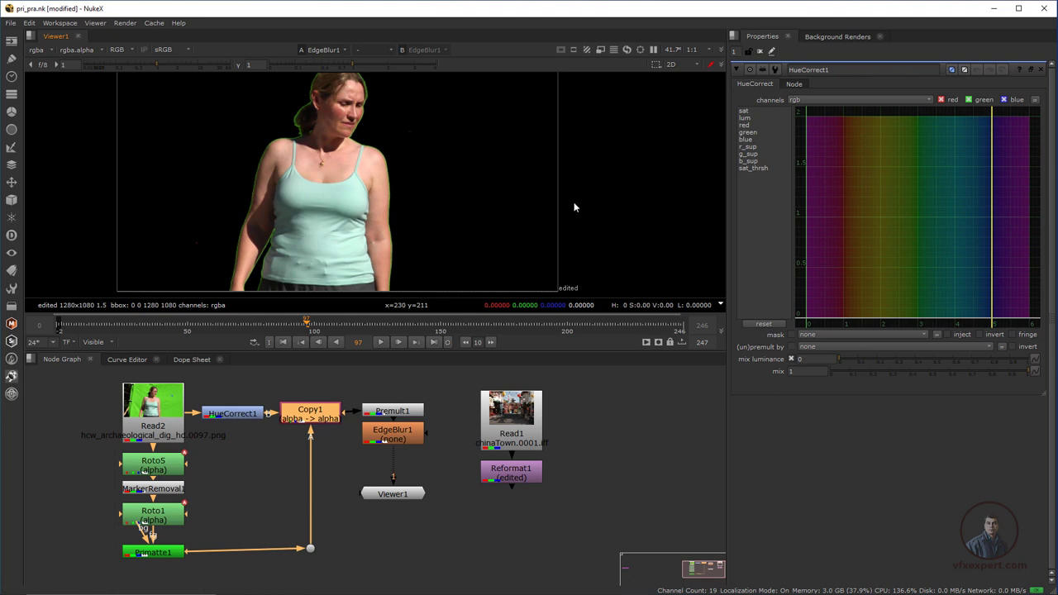
click(748, 154)
scroll(250, 191, up, 6)
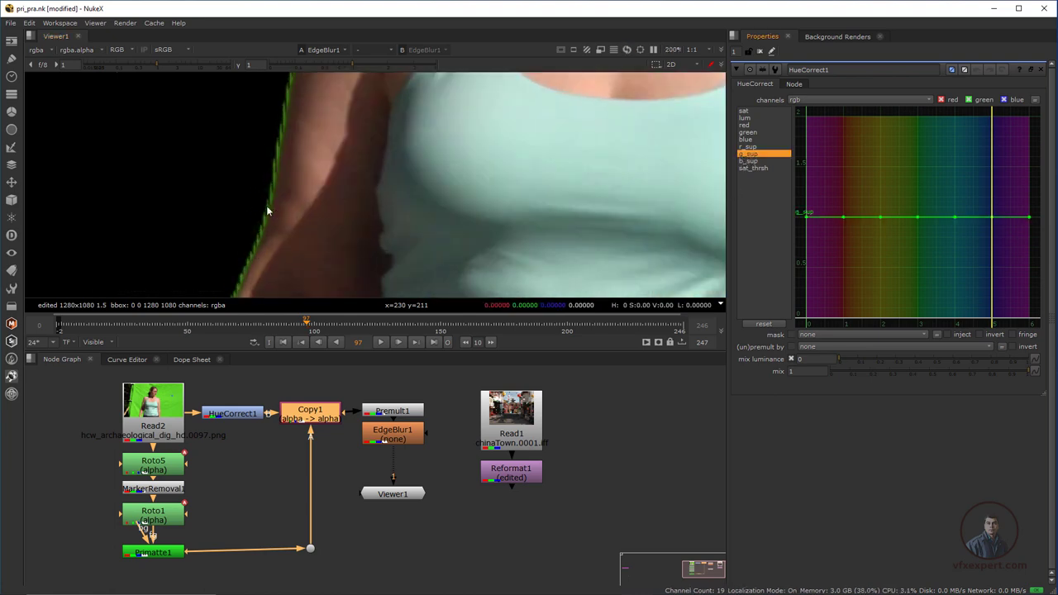
ctrl+click(267, 208)
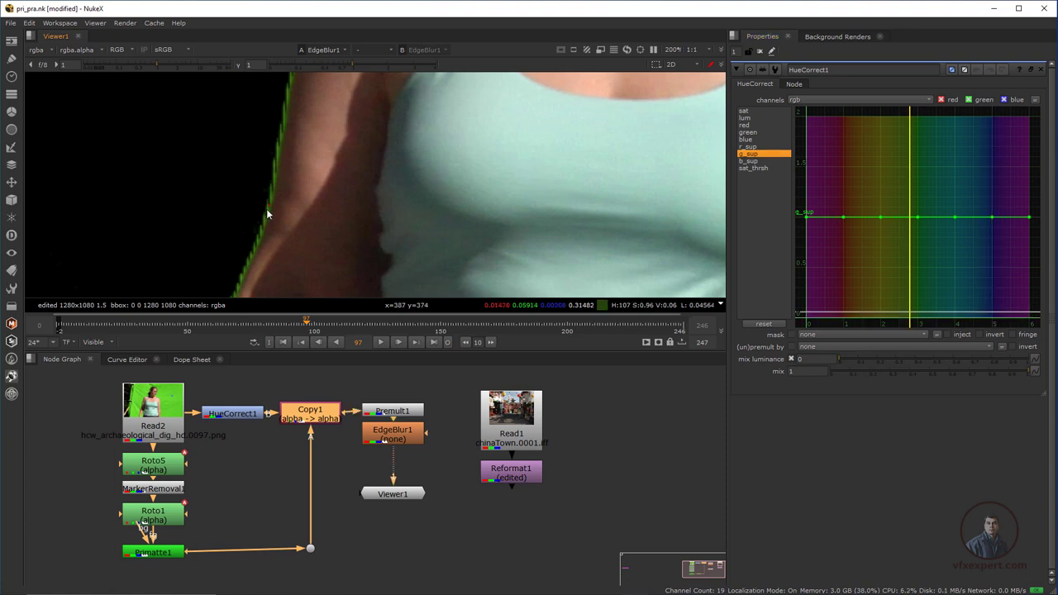
ctrl+click(266, 209)
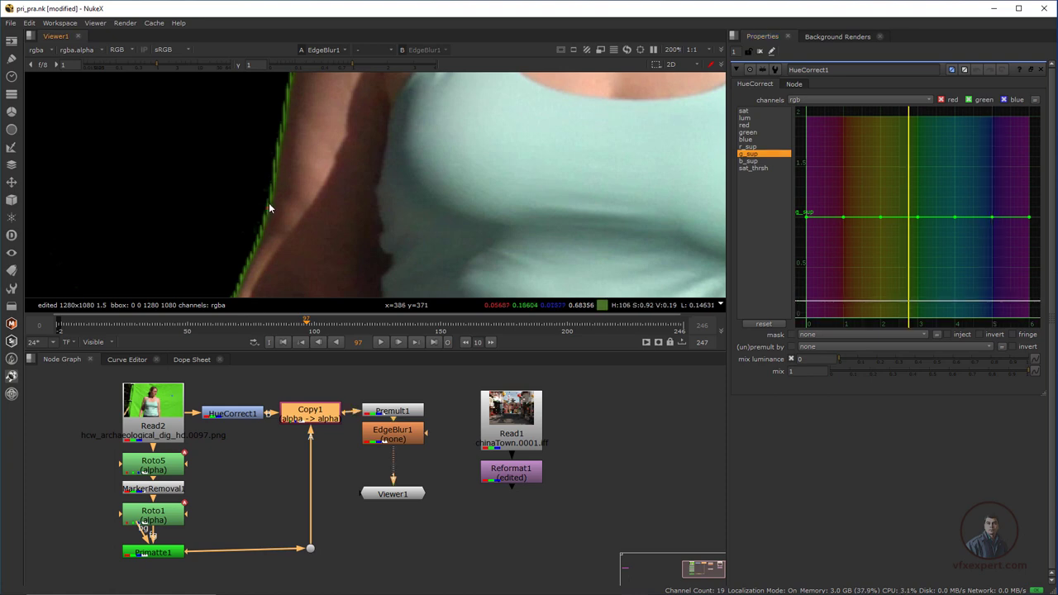
ctrl+click(269, 212)
ctrl+click(267, 210)
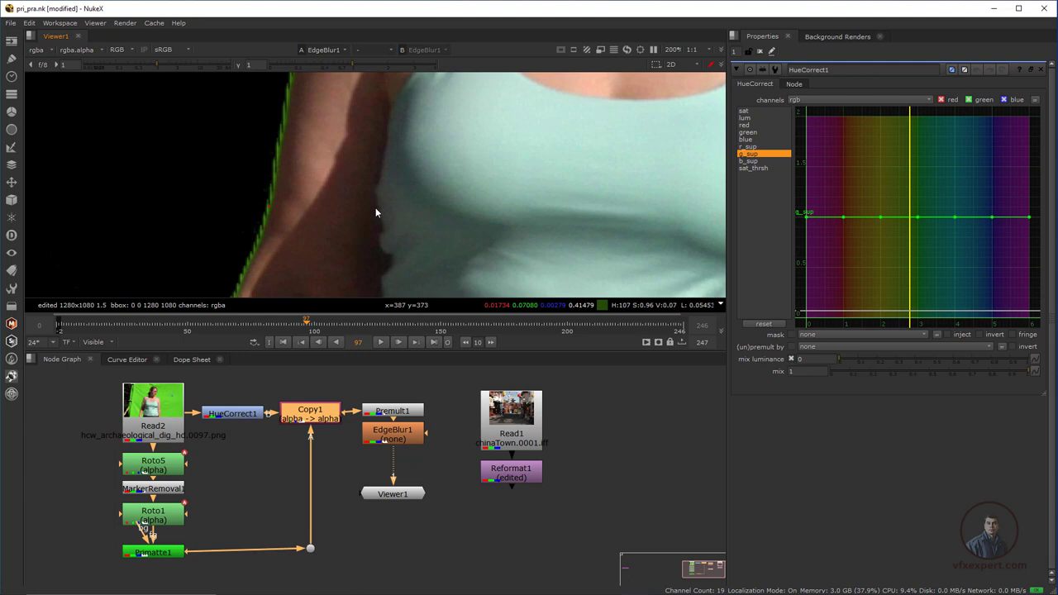
Place the g_sup curve's green point at hue about 2.77 and lower it to about 0.07
click(918, 217)
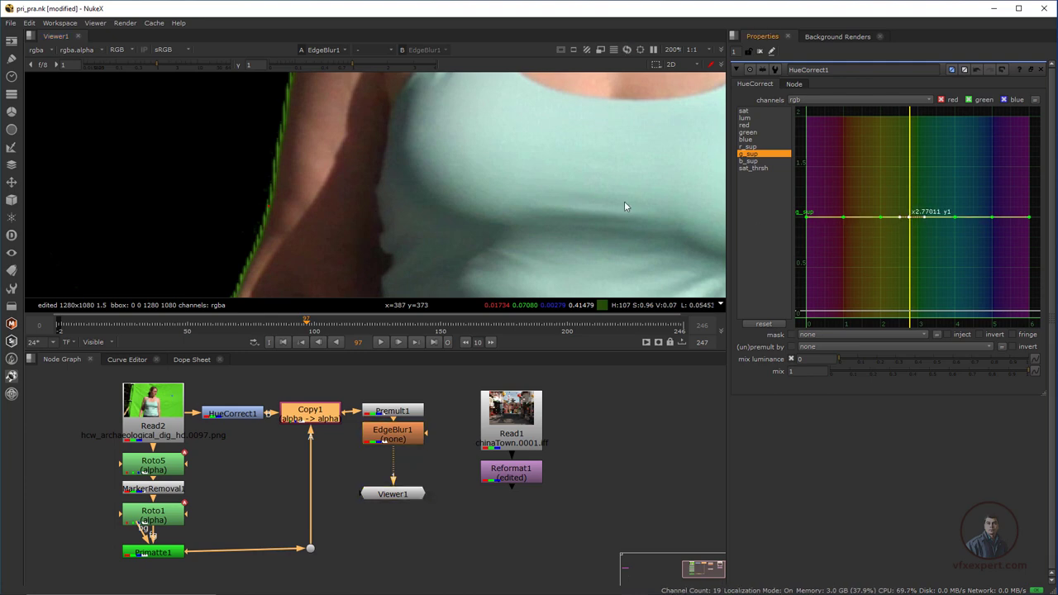
scroll(485, 210, down, 10)
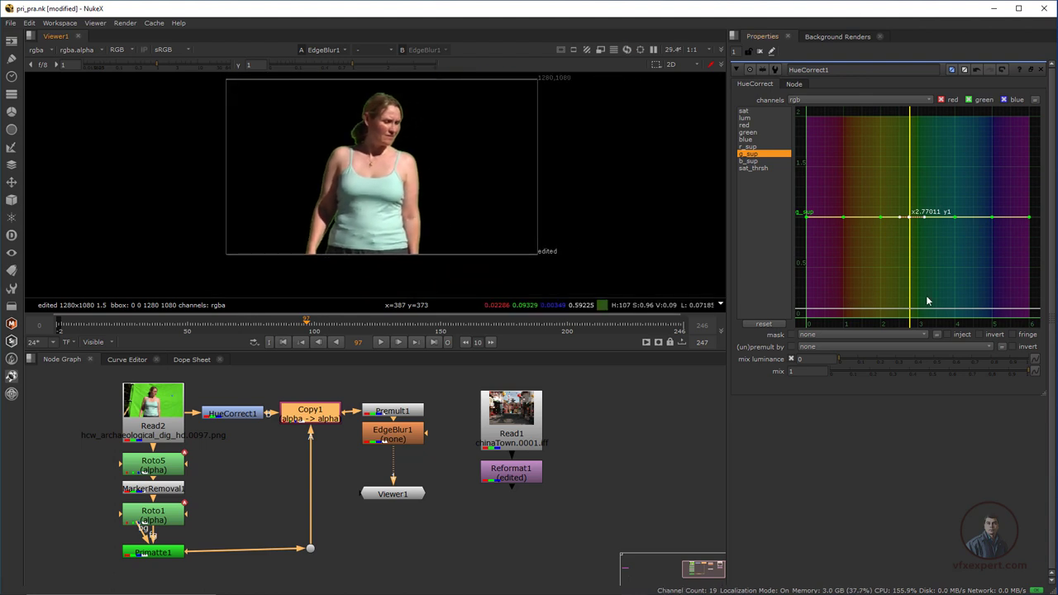
drag(908, 217, 909, 309)
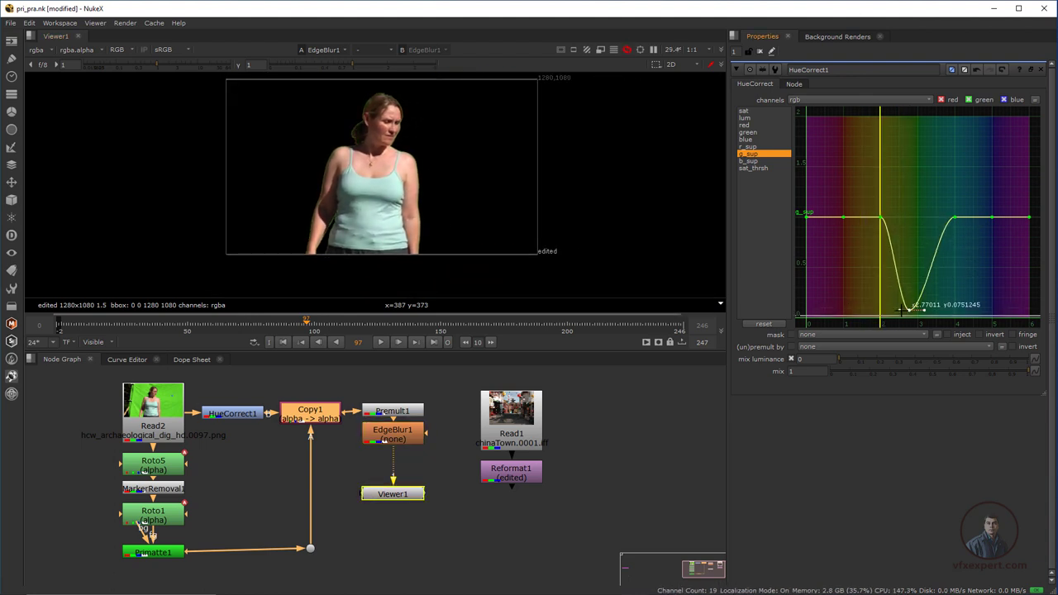
scroll(324, 157, up, 3)
scroll(361, 191, down, 2)
middle_drag(401, 155, 383, 175)
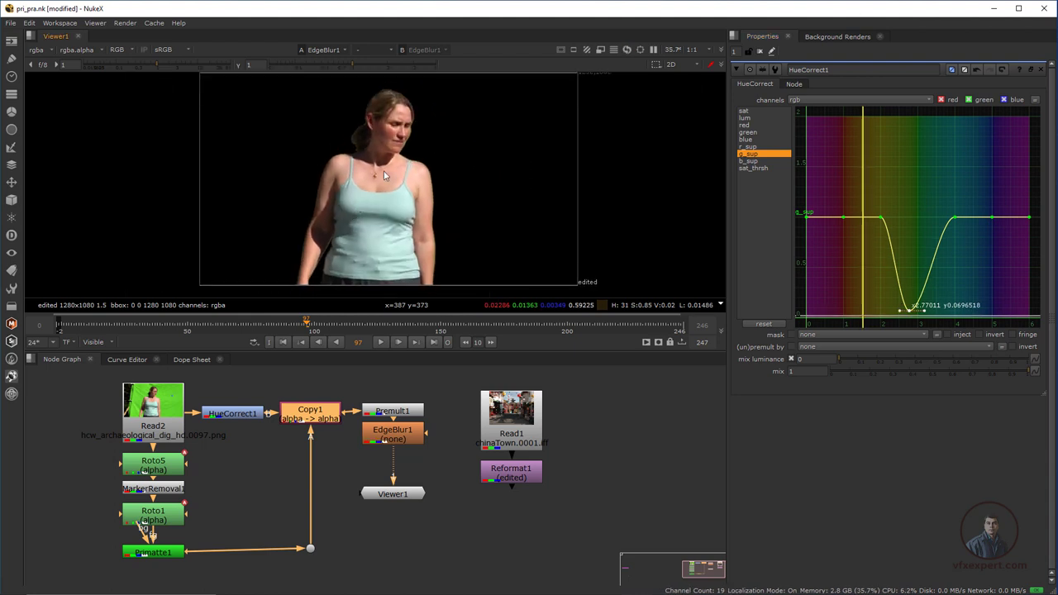
Check the woman's edges at frame 148 and move Read1 and Reformat1 slightly farther from the keying nodes
drag(306, 324, 436, 330)
scroll(371, 468, down, 1)
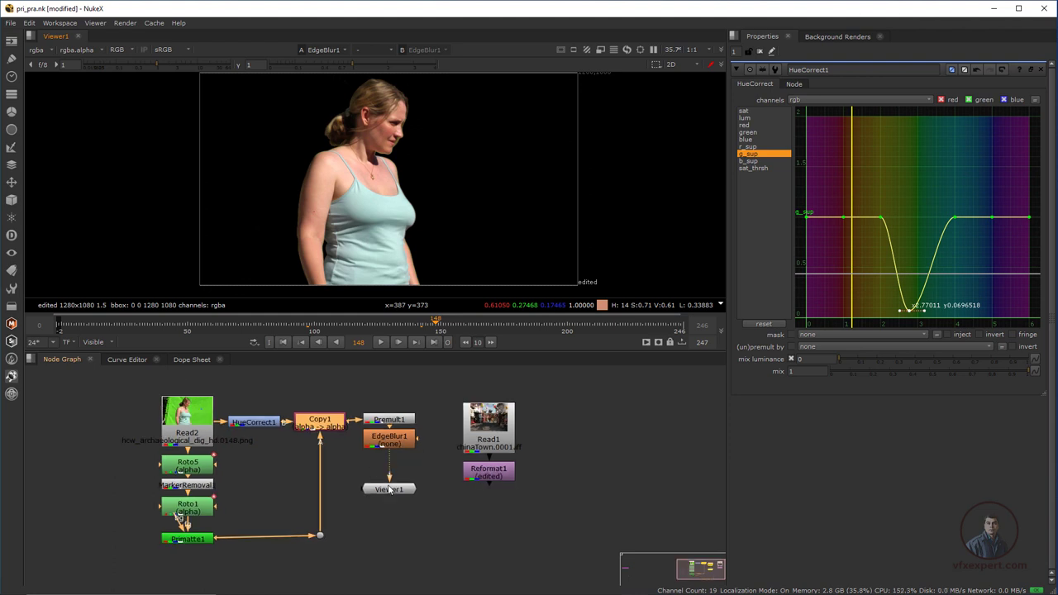
middle_drag(384, 482, 318, 483)
click(450, 523)
drag(384, 382, 482, 512)
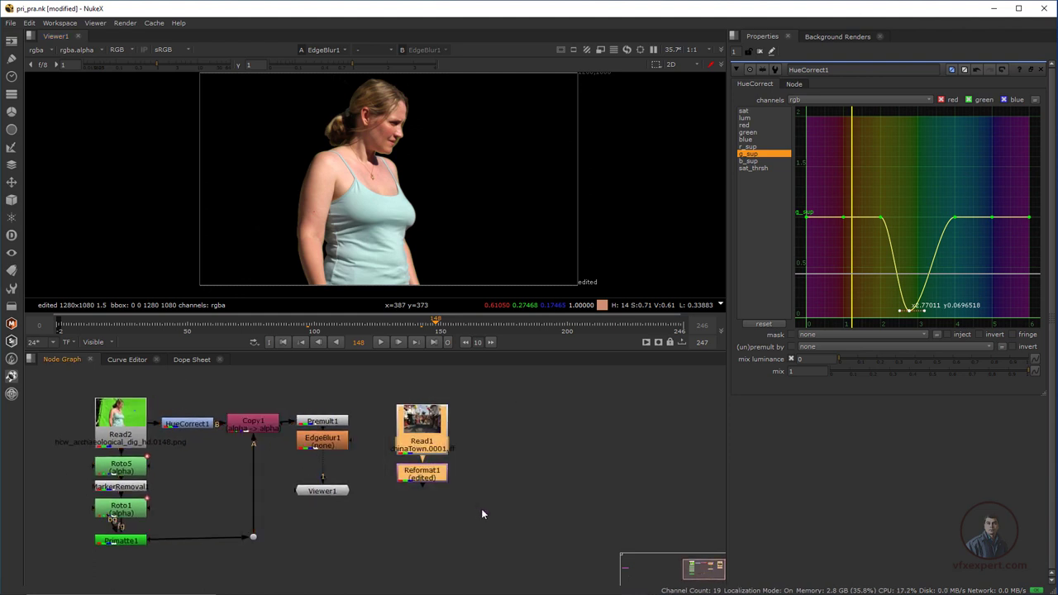
drag(432, 479, 446, 483)
click(493, 482)
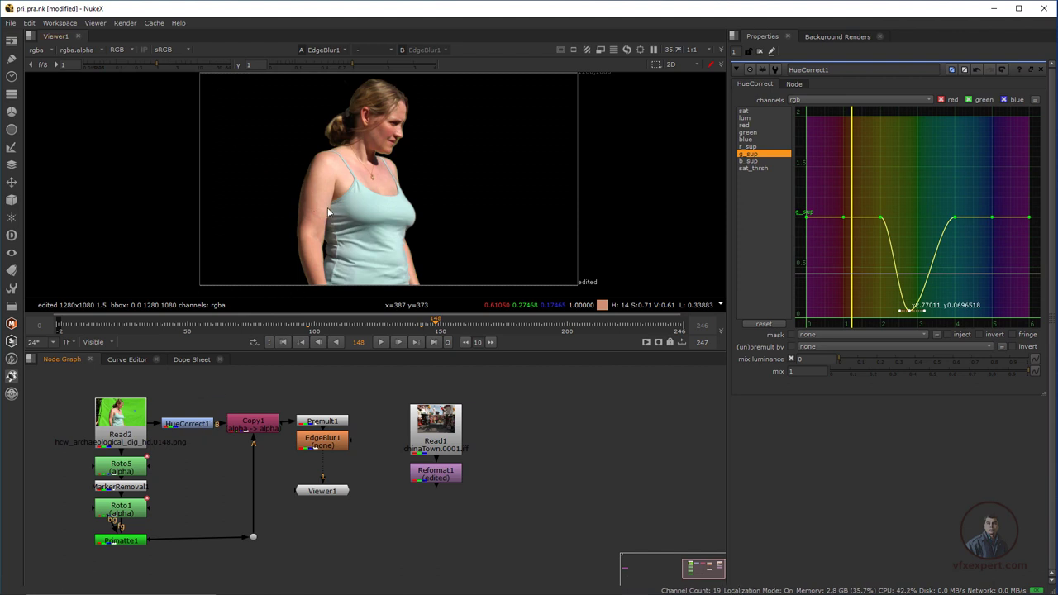
Inspect the woman's hair at frame 192 and insert a second HueCorrect node between HueCorrect1 and Copy1
mouse_move(309, 323)
mouse_down()
mouse_move(439, 343)
mouse_move(506, 341)
mouse_move(443, 318)
mouse_move(547, 334)
mouse_up()
scroll(349, 106, up, 2)
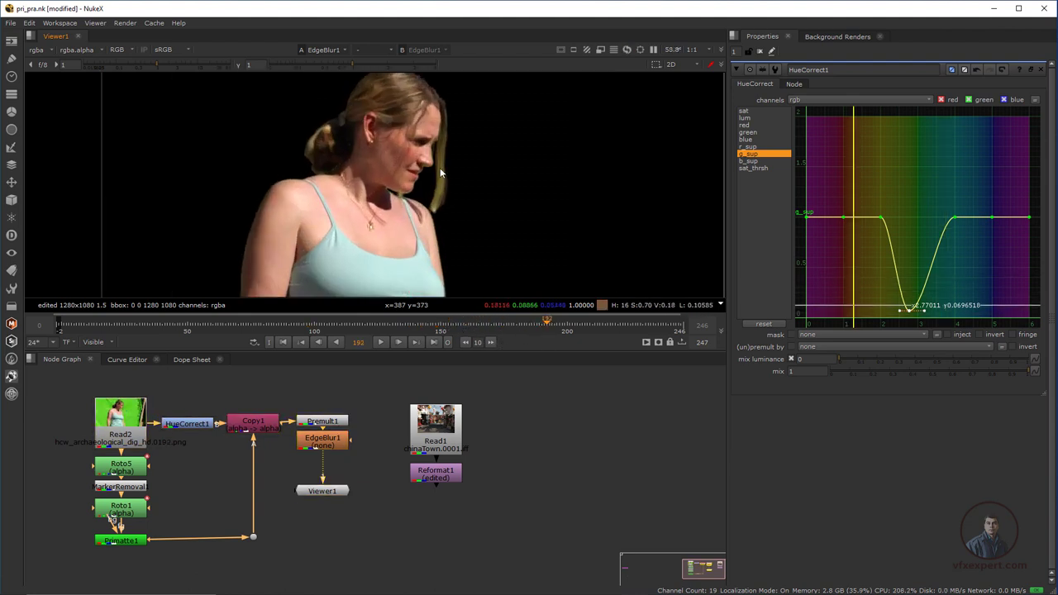
scroll(438, 183, up, 1)
scroll(252, 397, up, 1)
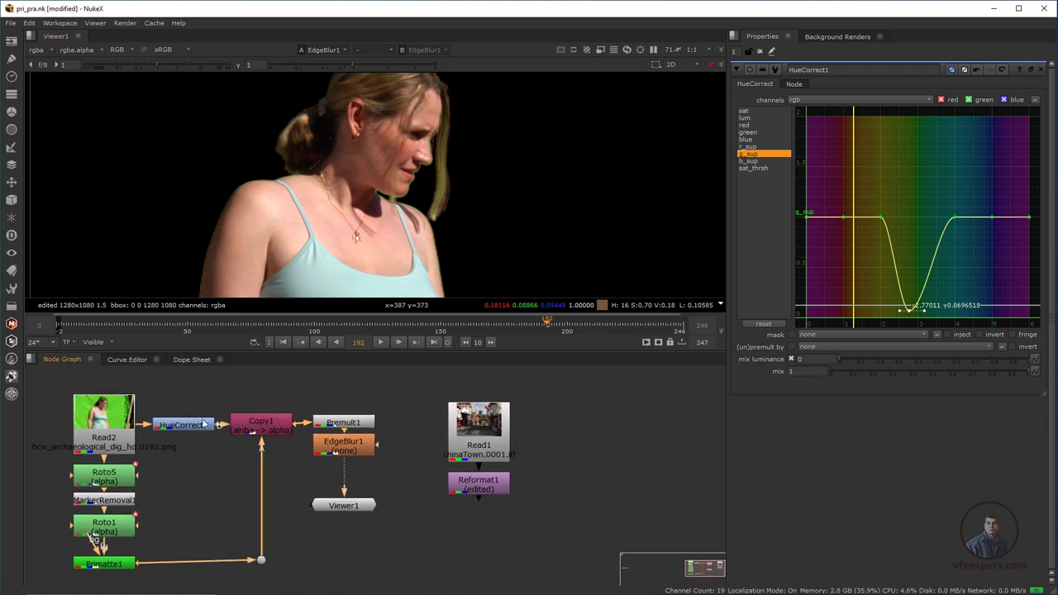
click(197, 425)
key(Tab)
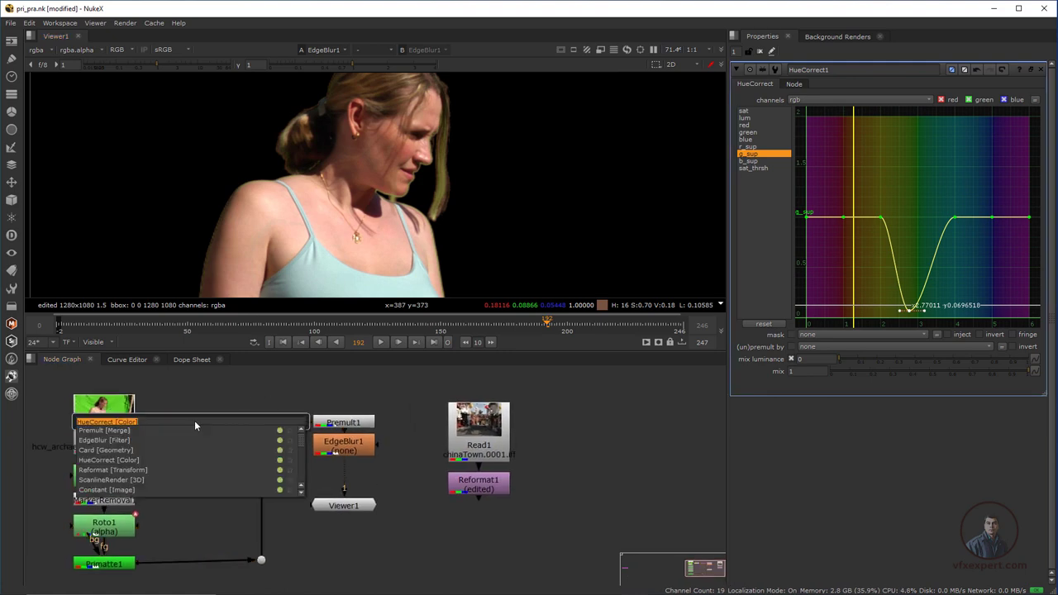
text(hu)
click(128, 432)
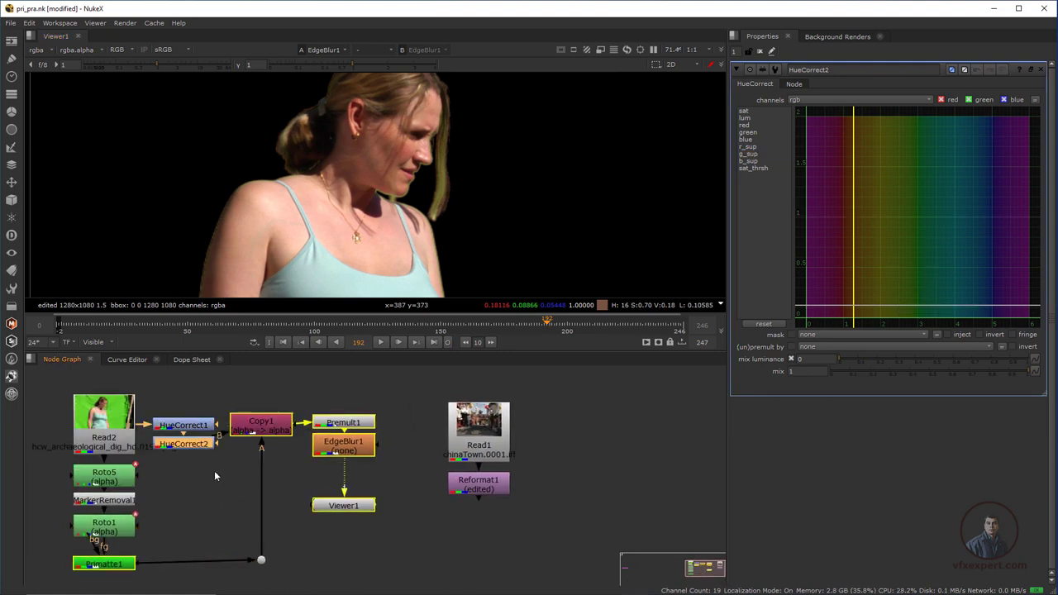
click(191, 447)
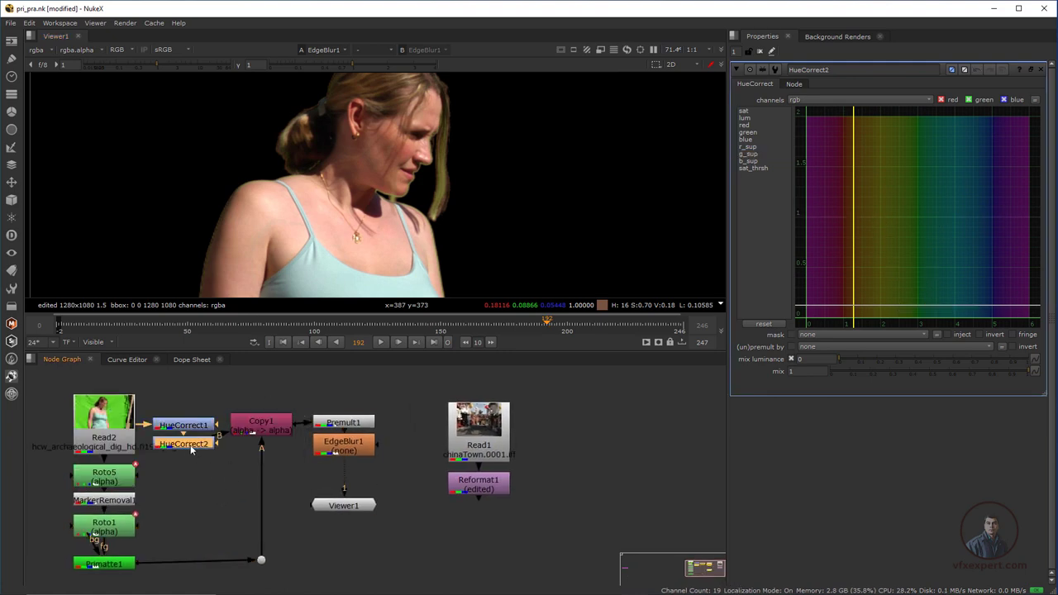
On HueCorrect2's g_sup curve, place a point at hue about 2.06 and lower it to about 0.66
click(749, 154)
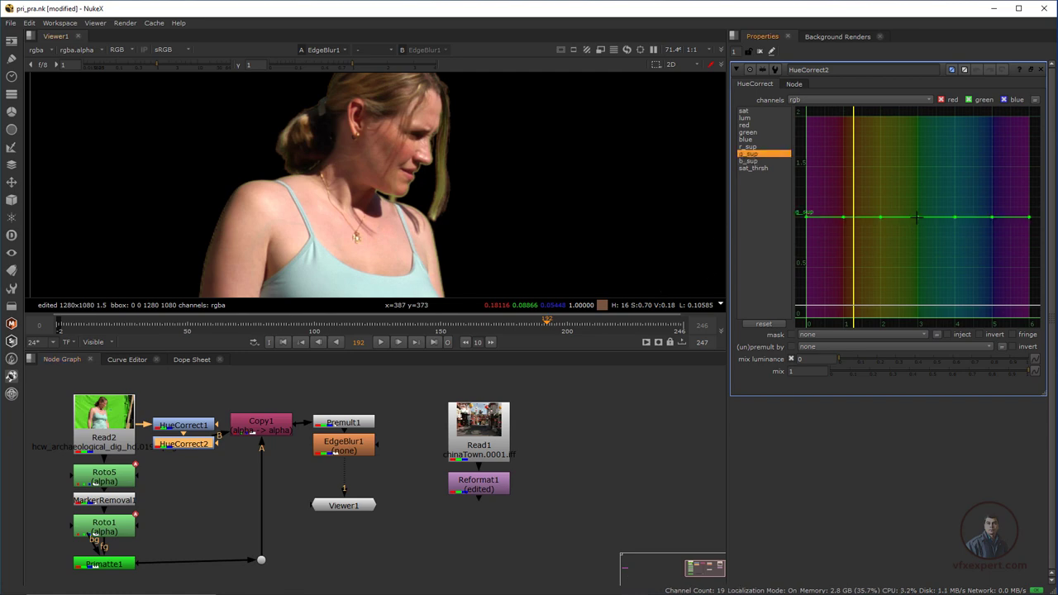
drag(920, 217, 919, 219)
scroll(435, 191, up, 5)
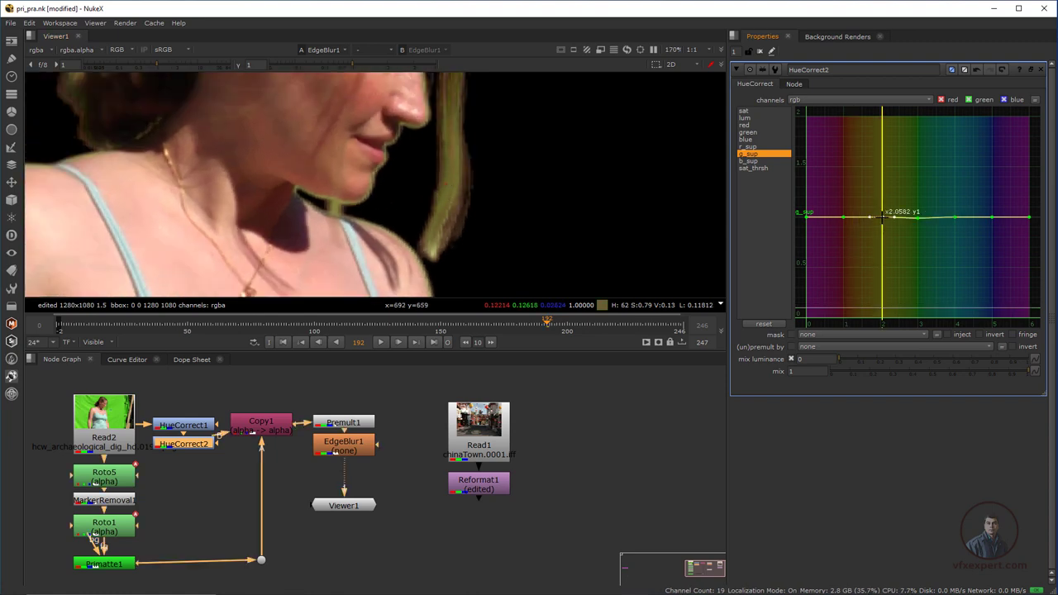
drag(898, 217, 870, 251)
scroll(462, 173, down, 8)
scroll(451, 215, up, 1)
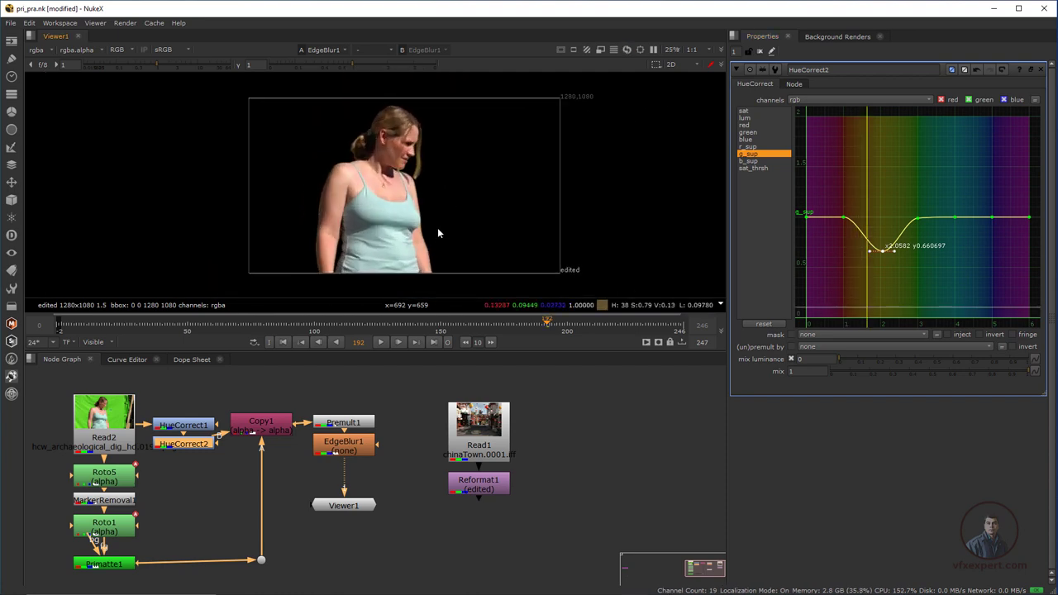
Move Viewer1 down and add a Merge node below Reformat1, with its B input fed by Reformat1
click(431, 414)
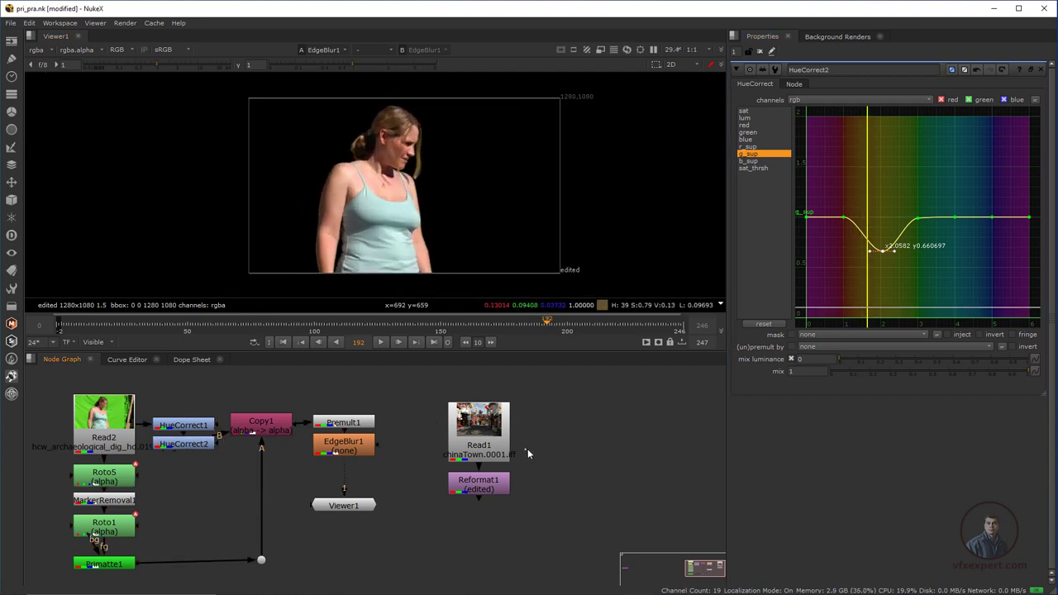
drag(362, 510, 364, 535)
click(467, 542)
middle_drag(467, 542, 452, 527)
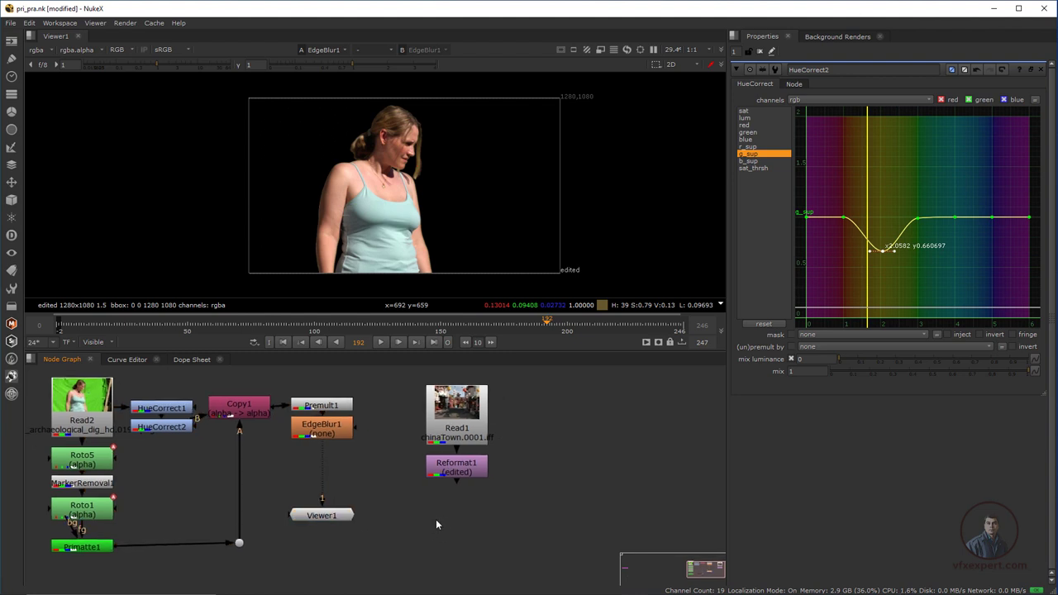
key(m)
drag(446, 521, 447, 468)
drag(470, 536, 469, 523)
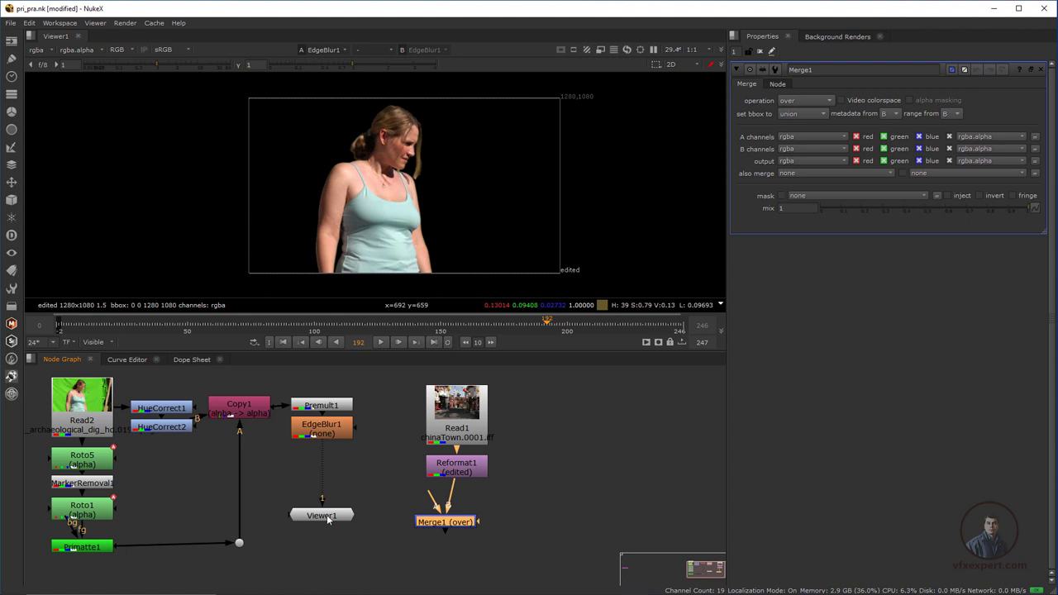
Move EdgeBlur1 and Viewer1 down level with Merge1 and connect Merge1's A input to EdgeBlur1
drag(328, 519, 333, 544)
drag(317, 433, 318, 431)
drag(318, 431, 322, 520)
drag(339, 544, 334, 564)
drag(326, 524, 322, 529)
click(389, 539)
drag(463, 523, 470, 529)
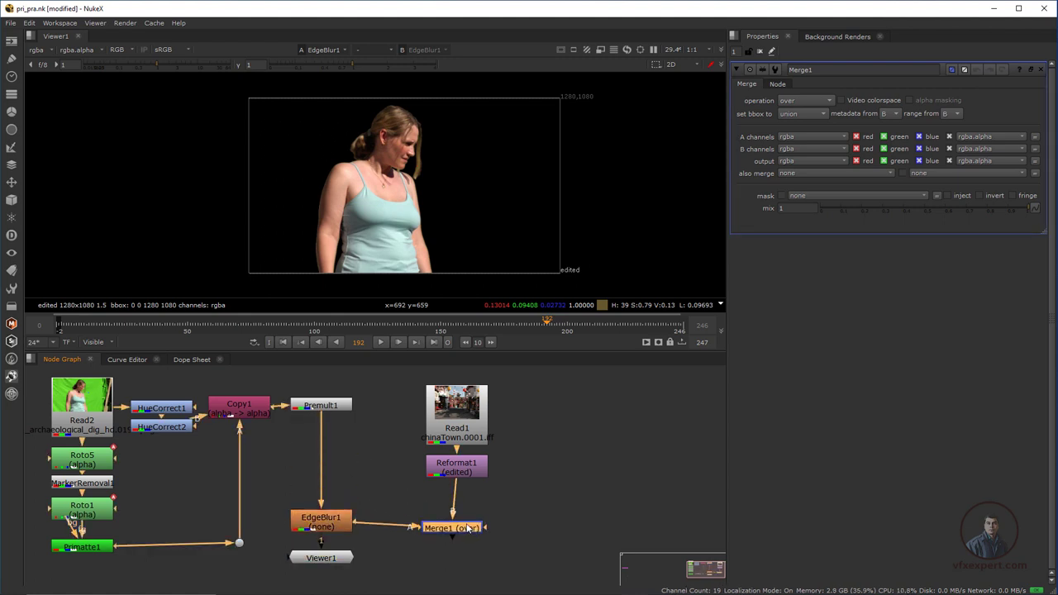
Show Merge1's result in the viewer and examine the composite over the street at frame 40
key(1)
scroll(395, 180, up, 2)
scroll(396, 179, down, 1)
middle_drag(395, 180, 403, 206)
drag(339, 324, 162, 323)
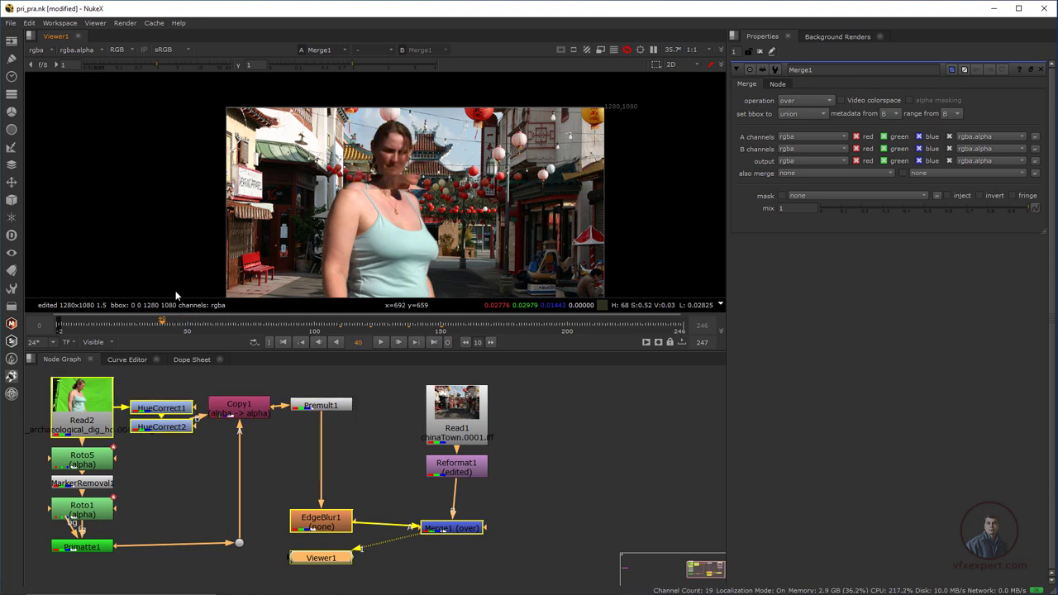
scroll(391, 197, down, 1)
scroll(414, 178, up, 2)
scroll(473, 198, down, 2)
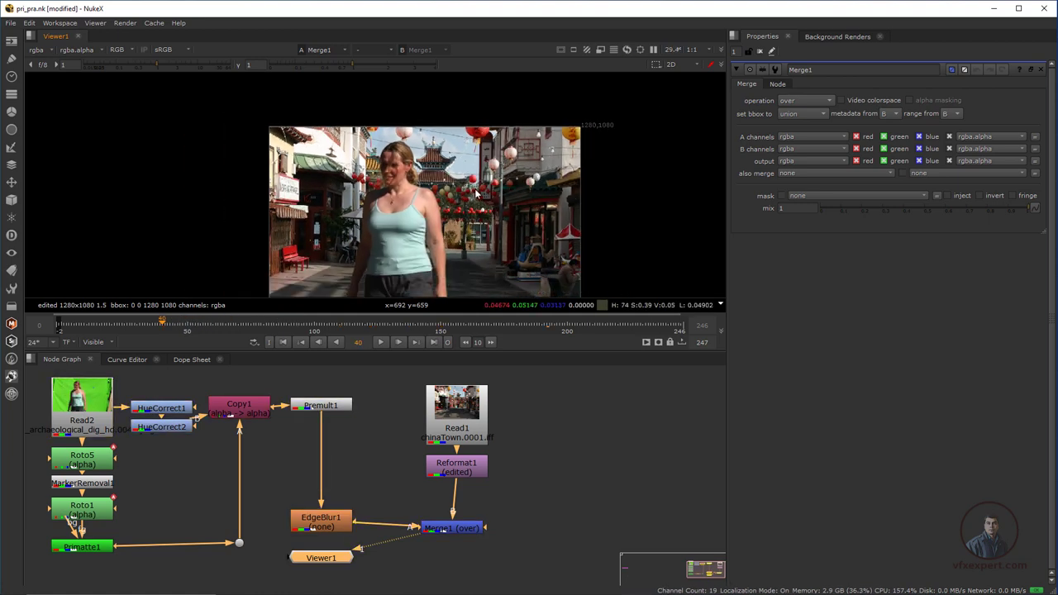
scroll(484, 197, up, 2)
scroll(500, 204, down, 1)
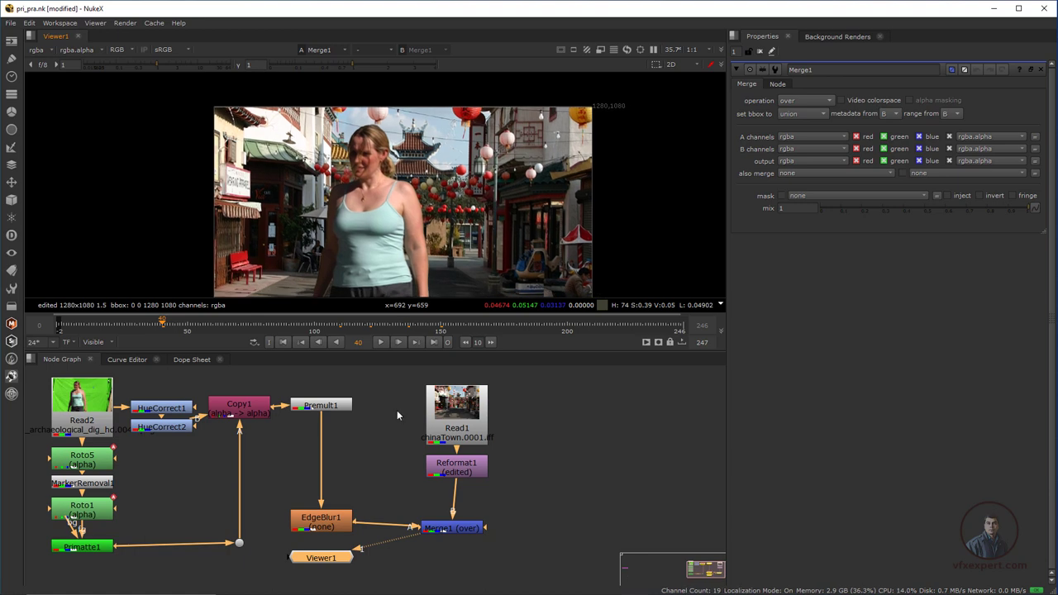
Move Viewer1 below Merge1, raise Read1 slightly and lower Reformat1 closer to Merge1
drag(351, 565, 465, 570)
click(459, 479)
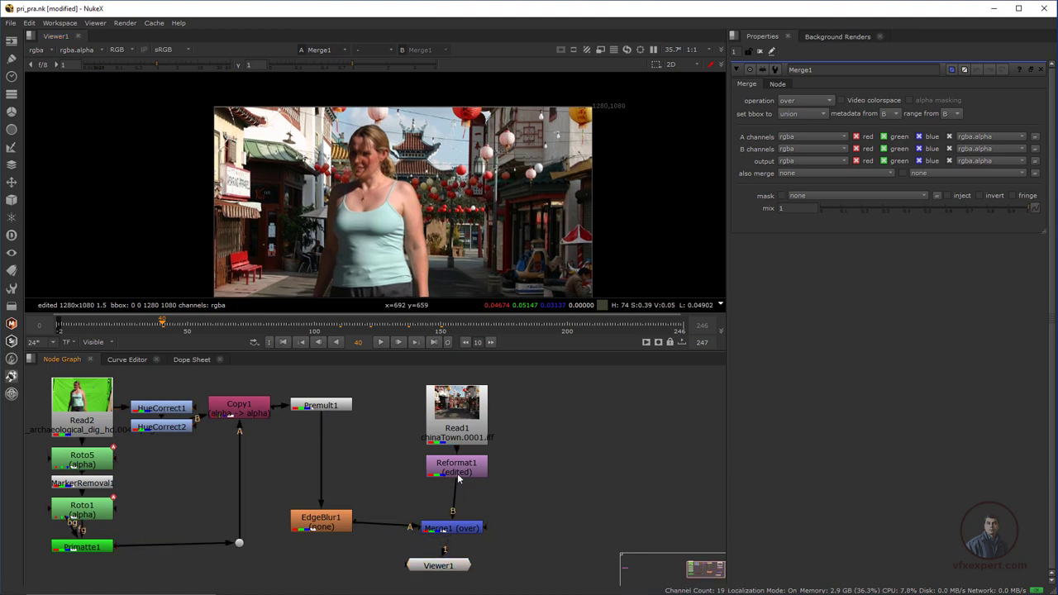
drag(453, 419, 453, 415)
drag(453, 472, 458, 496)
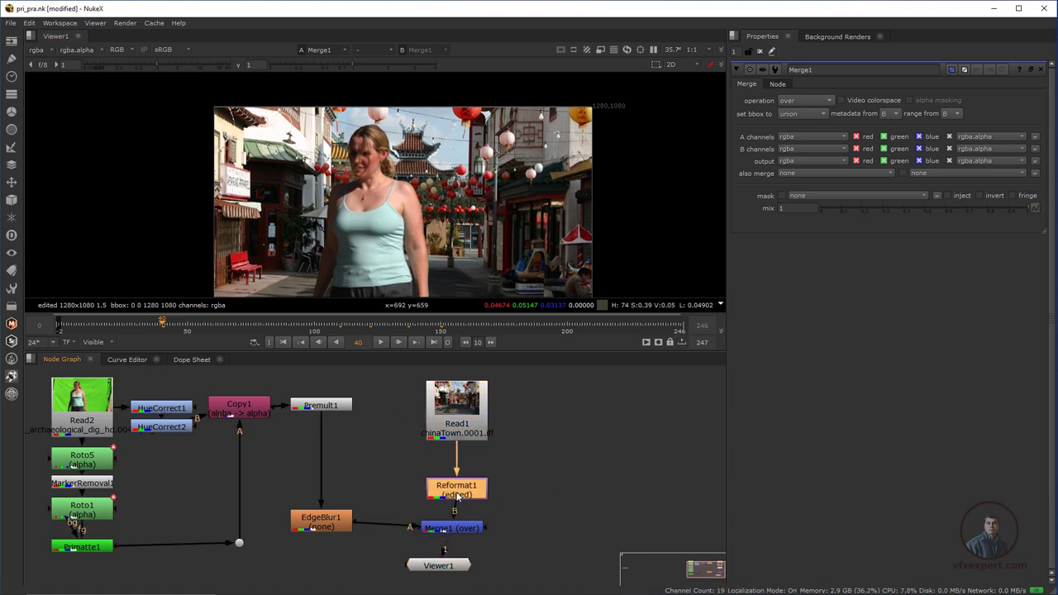
Raise Read1, insert a Defocus node between Read1 and Reformat1, and slightly increase its defocus amount
drag(452, 416, 451, 404)
key(Tab)
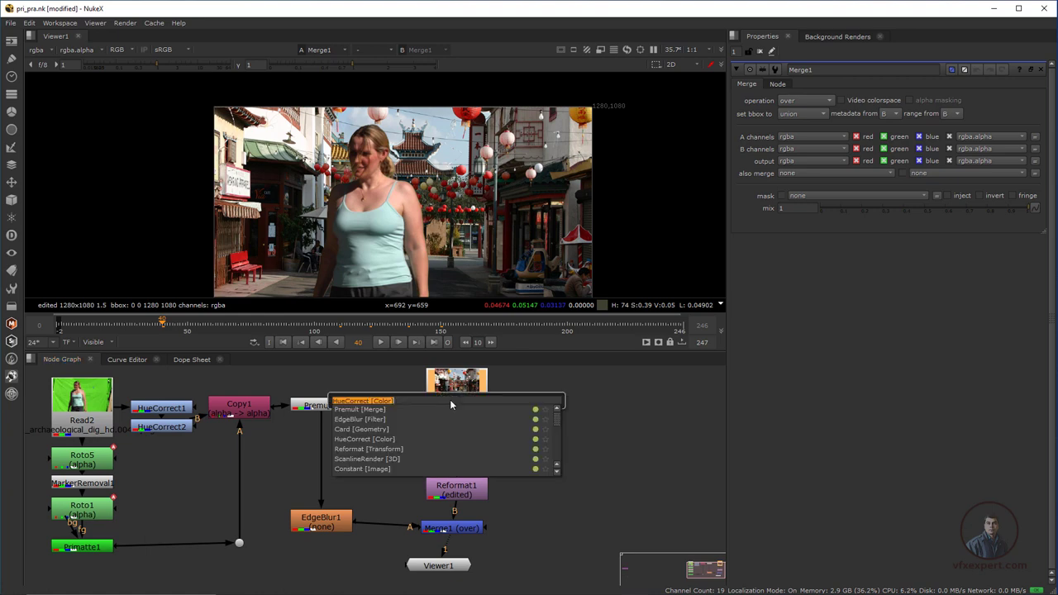
text(def)
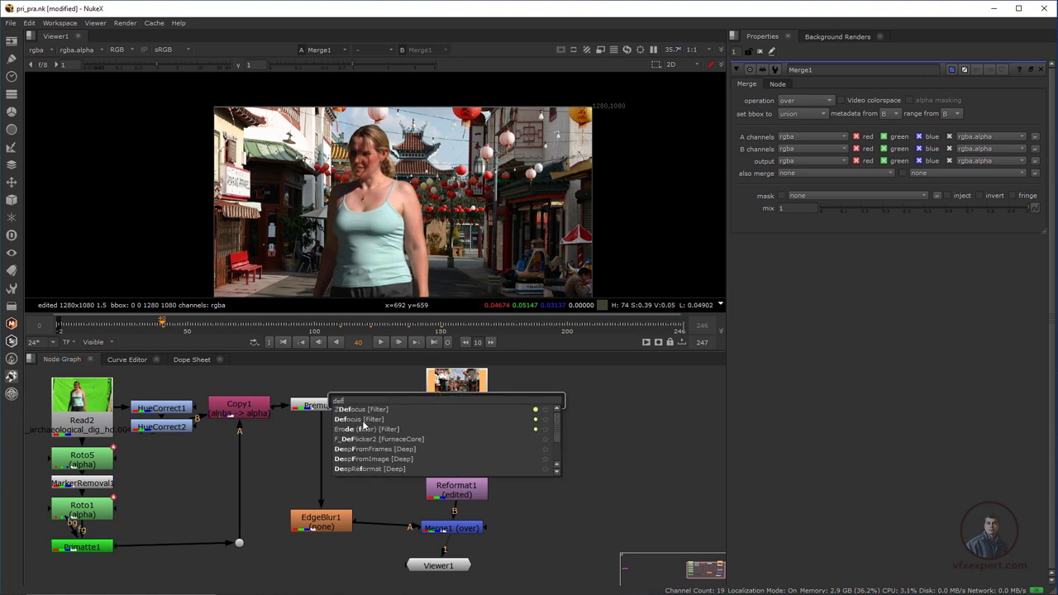
click(363, 420)
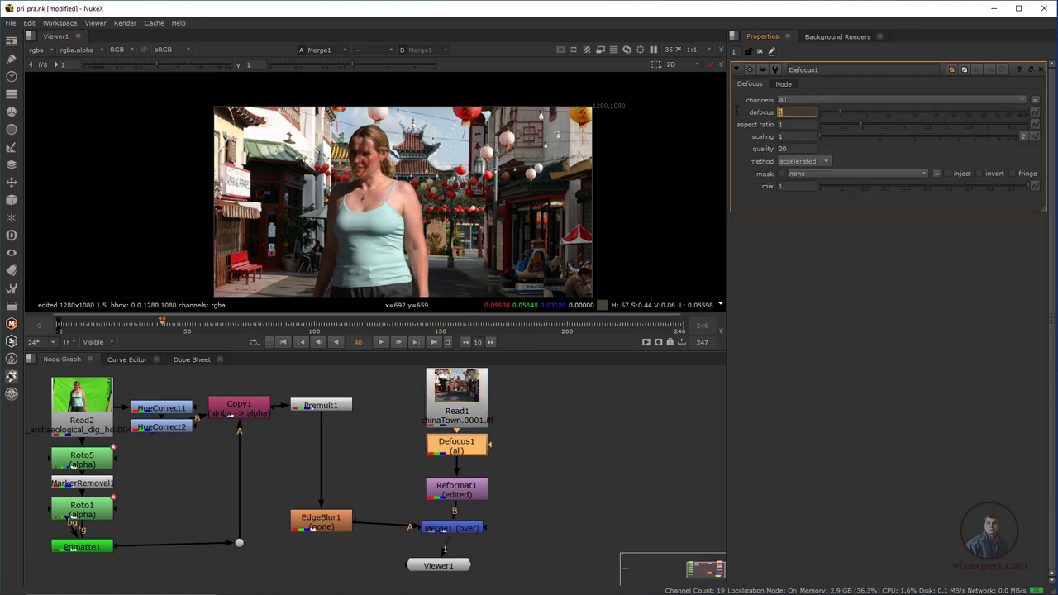
key(Return)
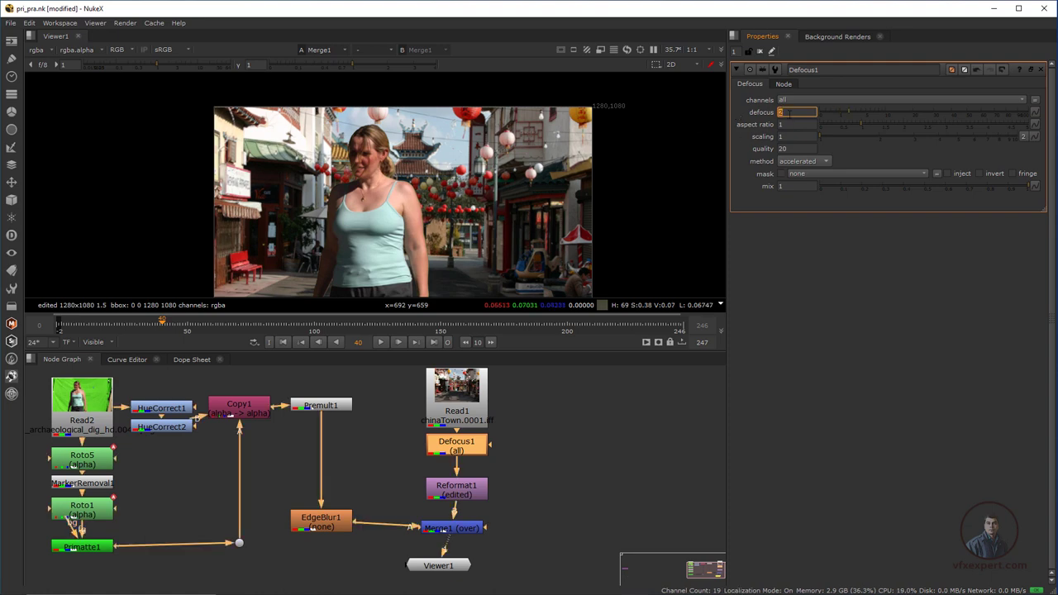
Align Viewer1 and Merge1 under Reformat1, insert a Grade node between Reformat1 and Merge1, set its gain to 1.6, and check frame 90
click(590, 437)
drag(449, 566, 467, 570)
drag(462, 530, 467, 531)
click(467, 497)
key(g)
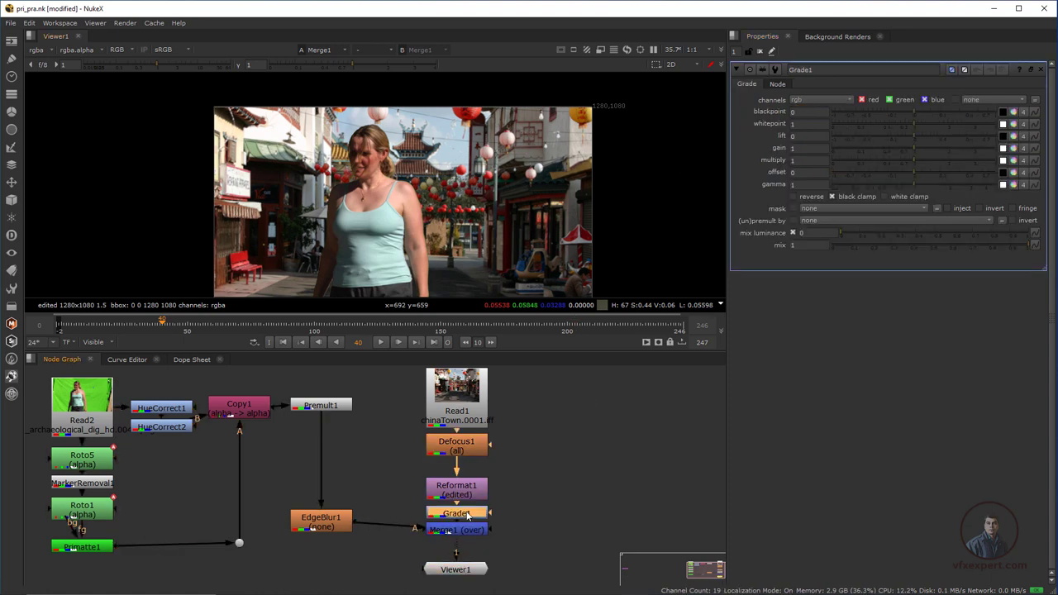
drag(915, 151, 936, 155)
drag(323, 325, 289, 325)
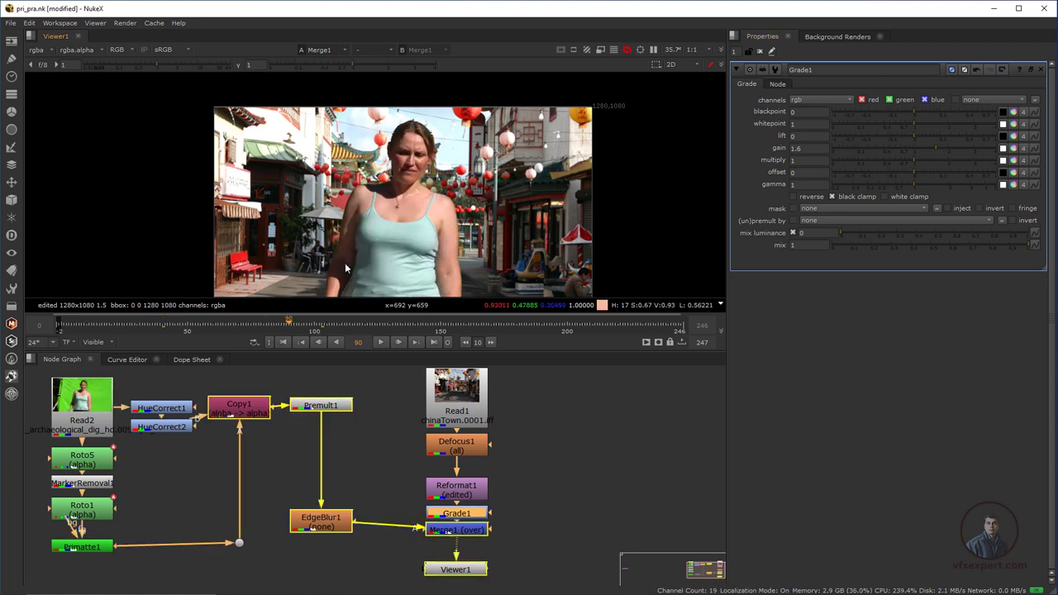
scroll(381, 161, down, 3)
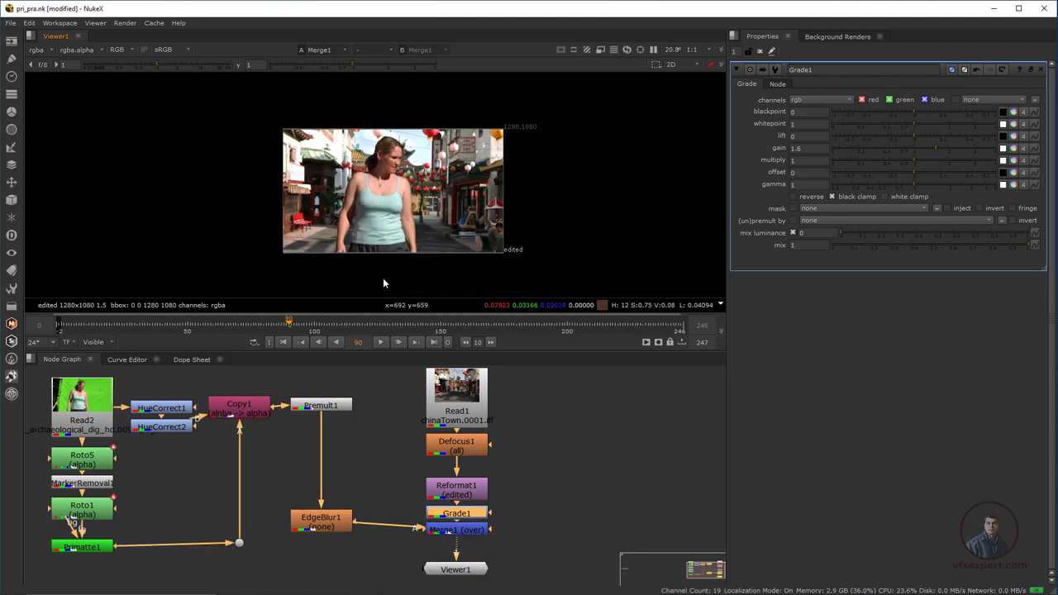
Show the Read2 green-screen footage in the viewer and examine the camera movement from frame 90 to 102
middle_drag(333, 414, 483, 453)
scroll(420, 458, up, 1)
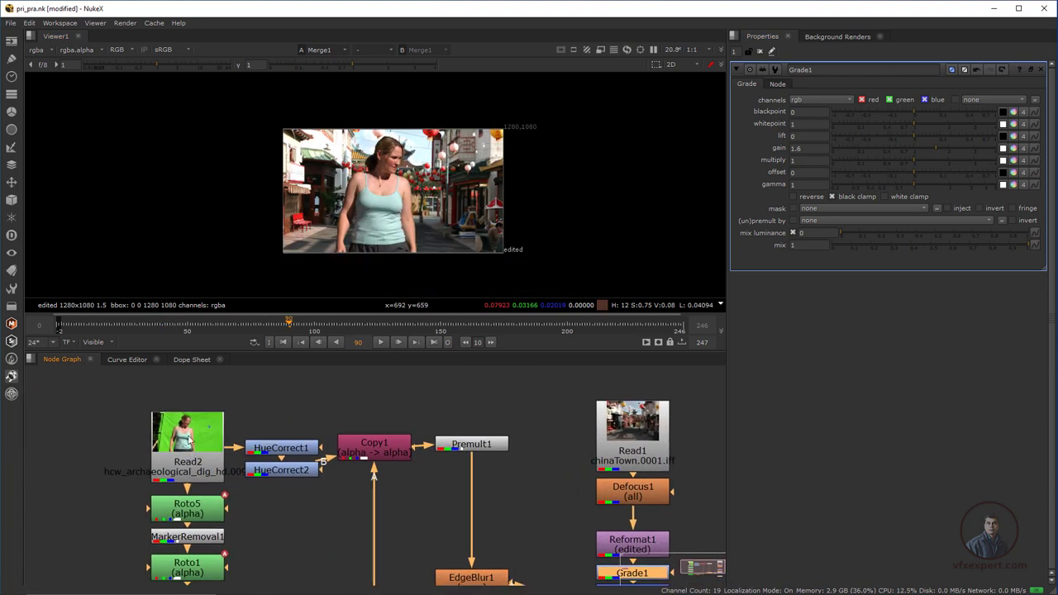
click(181, 428)
key(1)
scroll(356, 226, up, 3)
scroll(355, 226, down, 2)
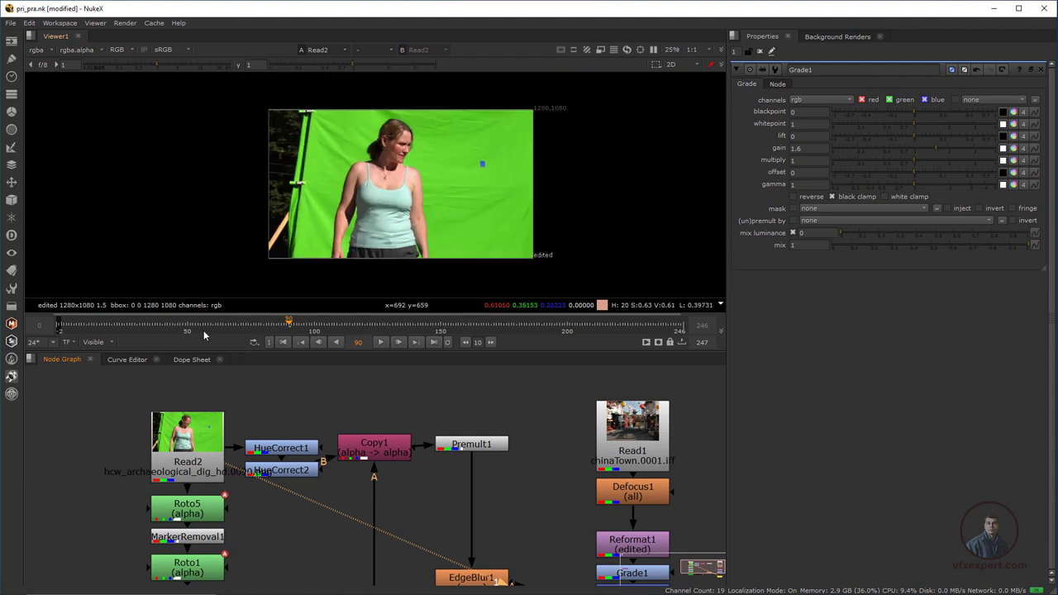
drag(204, 330, 319, 331)
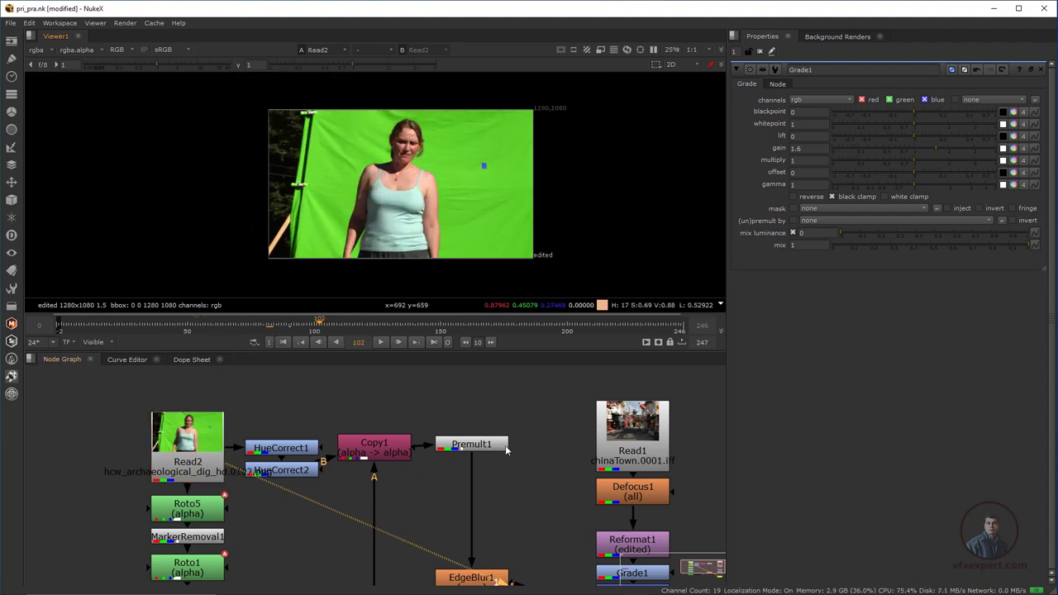
scroll(529, 450, down, 1)
scroll(528, 445, down, 1)
scroll(521, 442, up, 3)
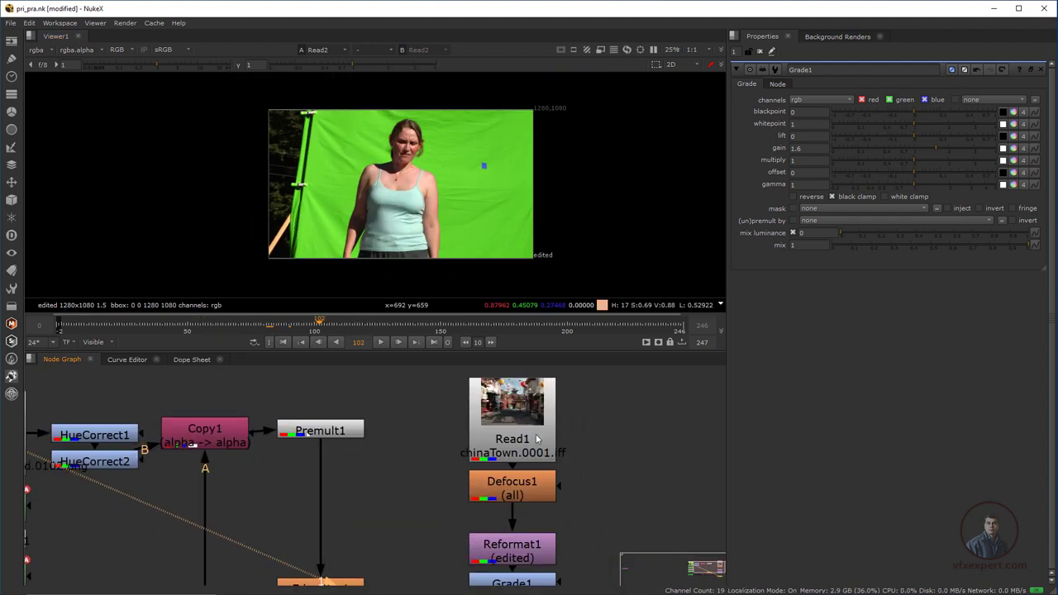
scroll(519, 422, down, 2)
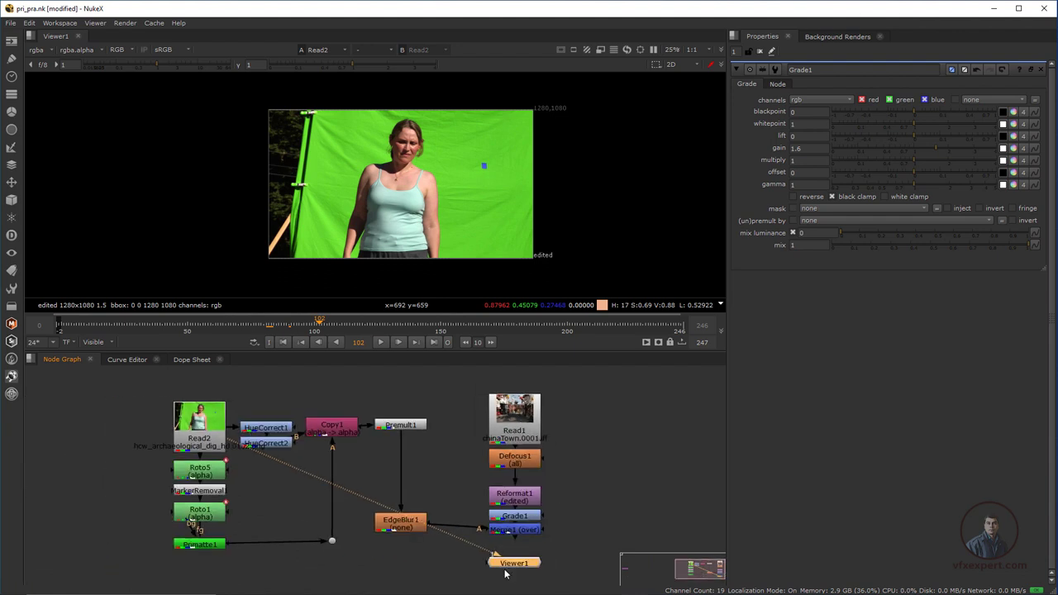
Move Viewer1 beside Read2 and add a Tracker node to the left of Read2, fed by Read2
drag(506, 565, 157, 466)
middle_drag(121, 420, 306, 444)
scroll(306, 444, up, 2)
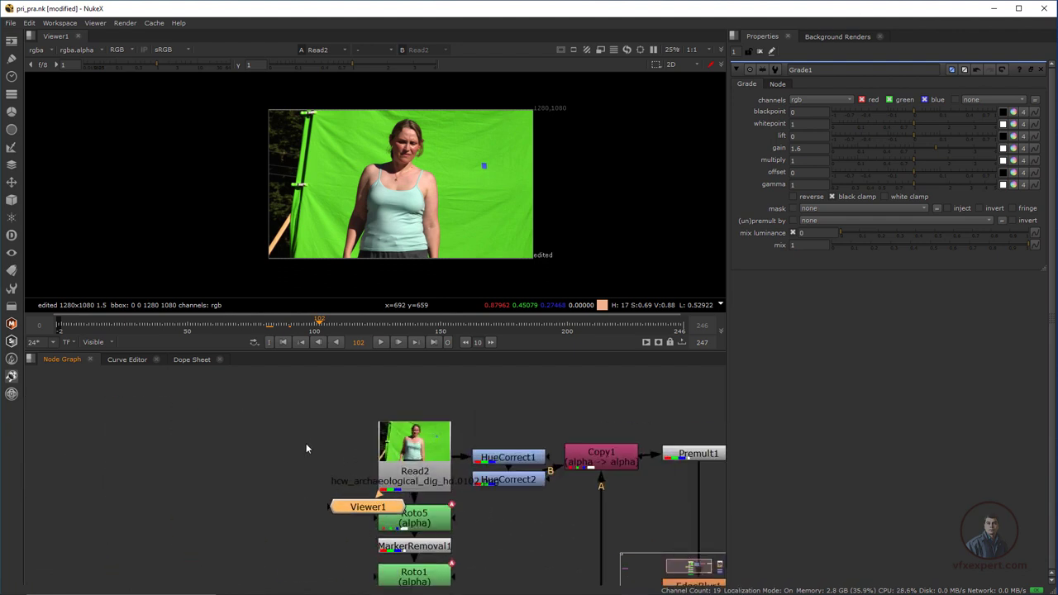
click(292, 440)
key(Tab)
text(tr)
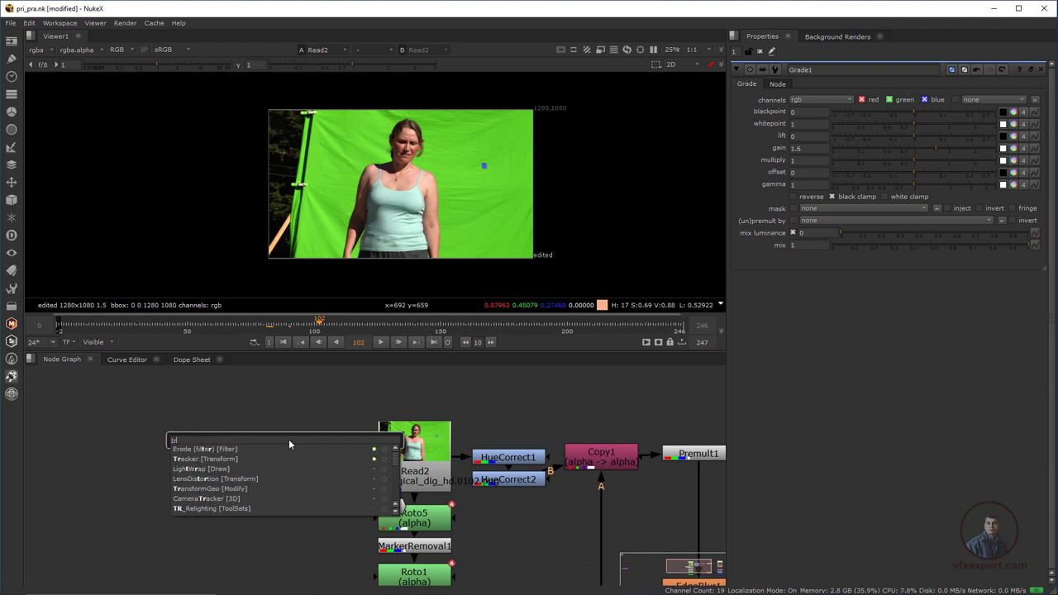
text(ac)
click(181, 452)
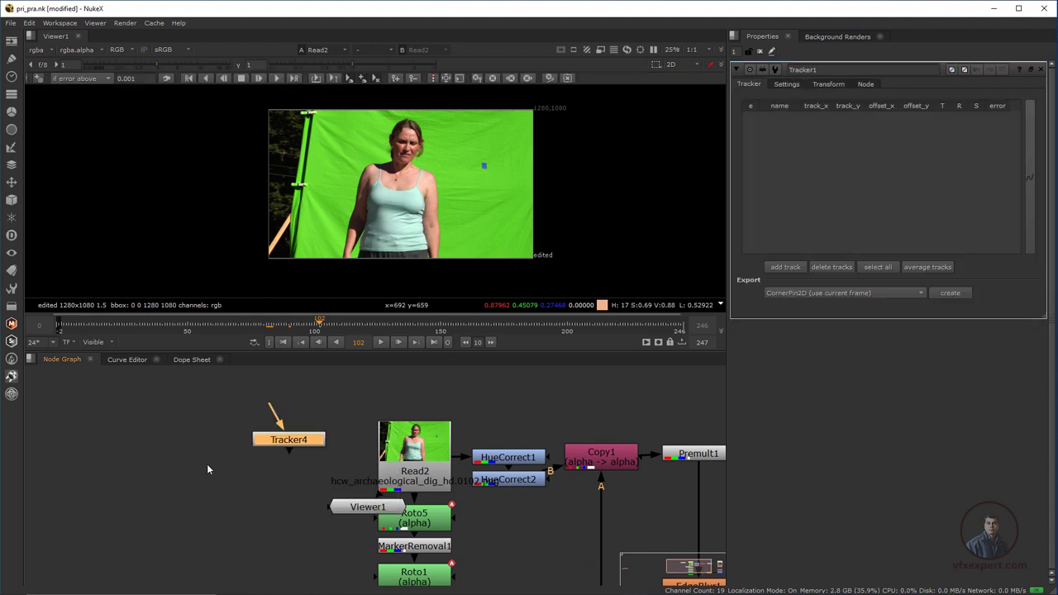
mouse_move(278, 447)
mouse_down()
mouse_move(245, 450)
mouse_move(285, 454)
mouse_up()
From the first frame, place a track point on the blue wall marker and track it forward to the end of the clip
click(284, 342)
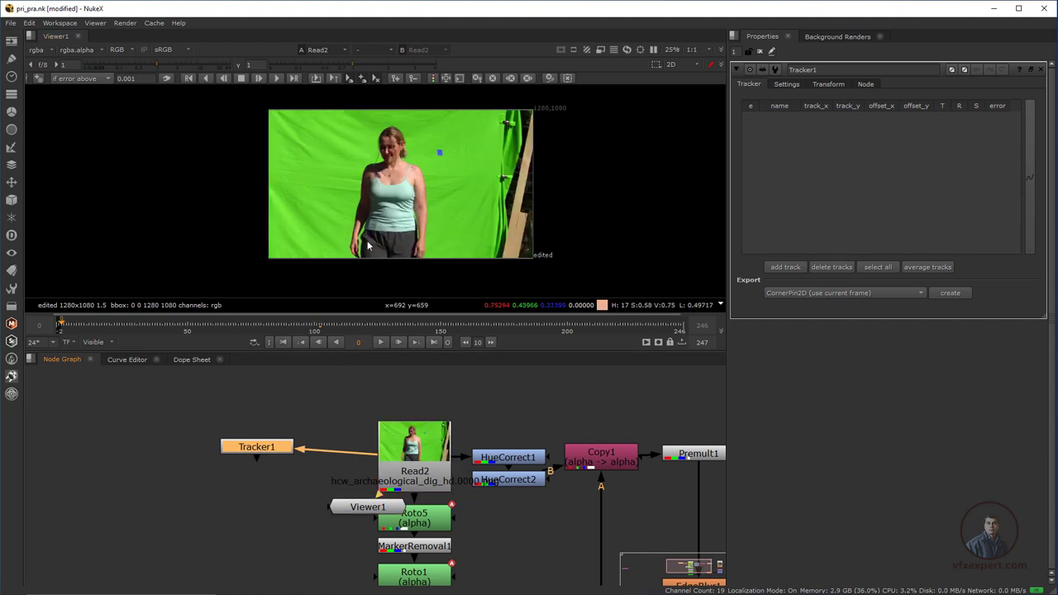
scroll(465, 179, up, 5)
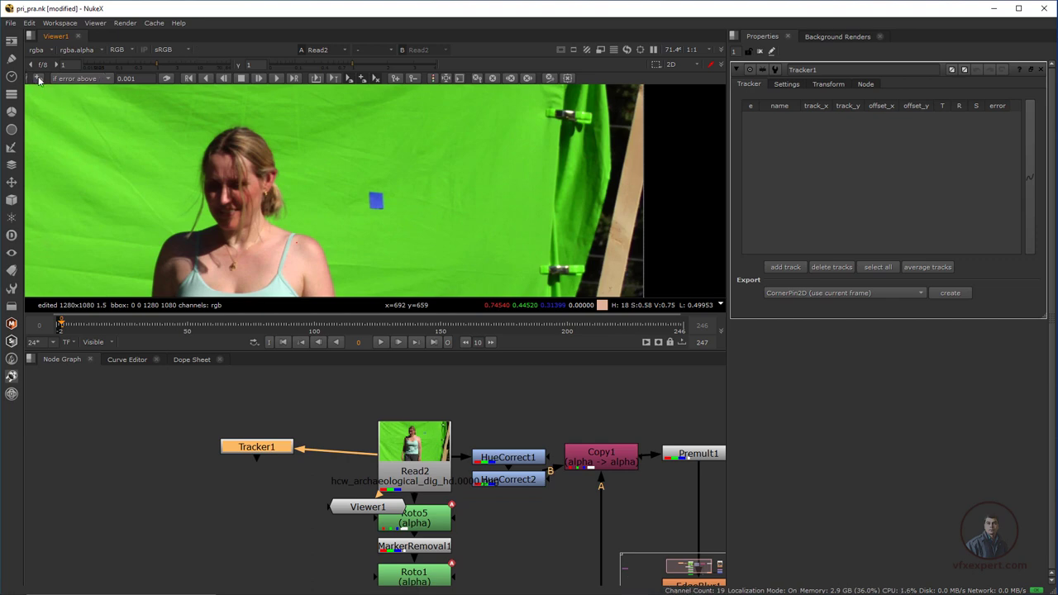
ctrl+alt+click(378, 204)
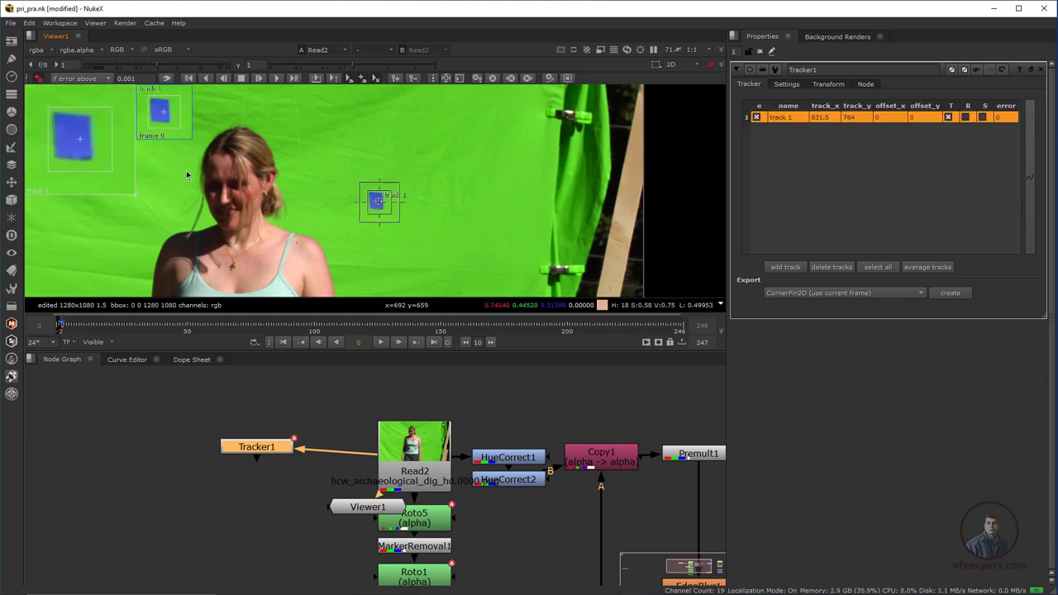
click(277, 79)
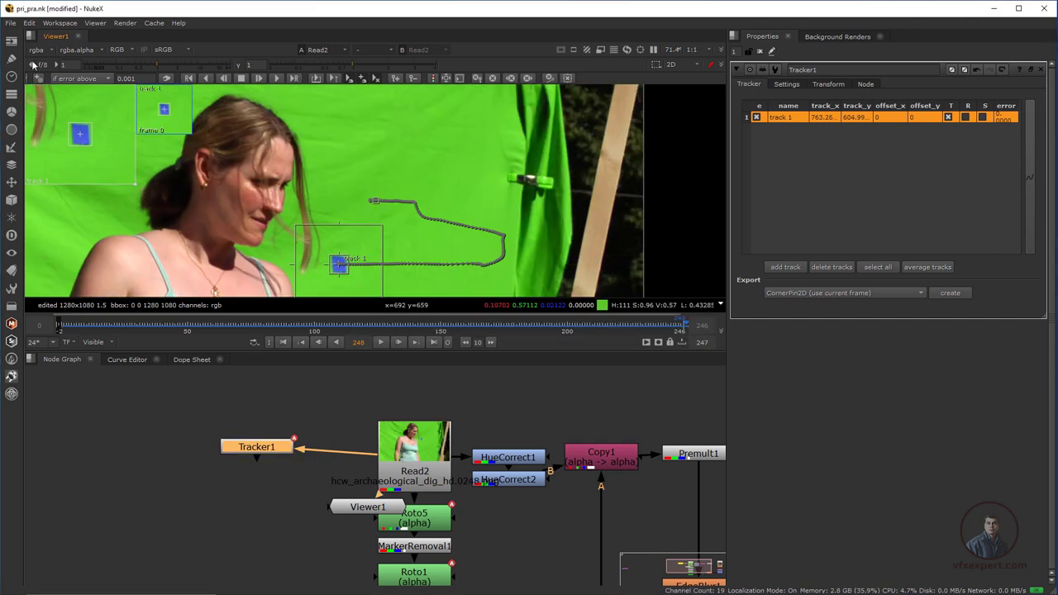
scroll(310, 166, down, 5)
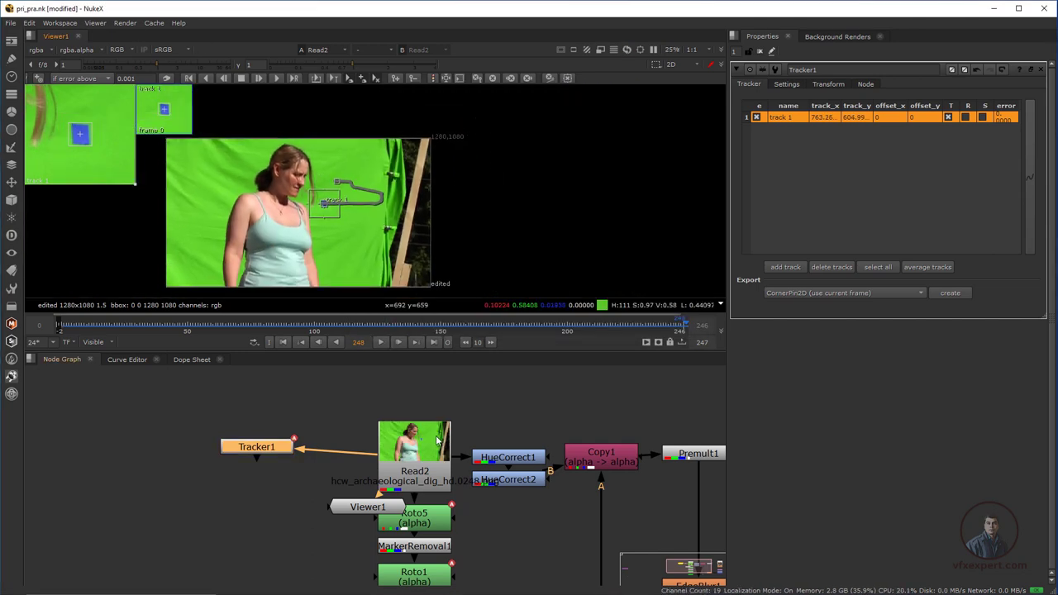
Return to the first frame and export the track from Tracker1 as a Transform (match-move) node
scroll(436, 440, down, 2)
click(283, 342)
middle_drag(242, 402, 113, 417)
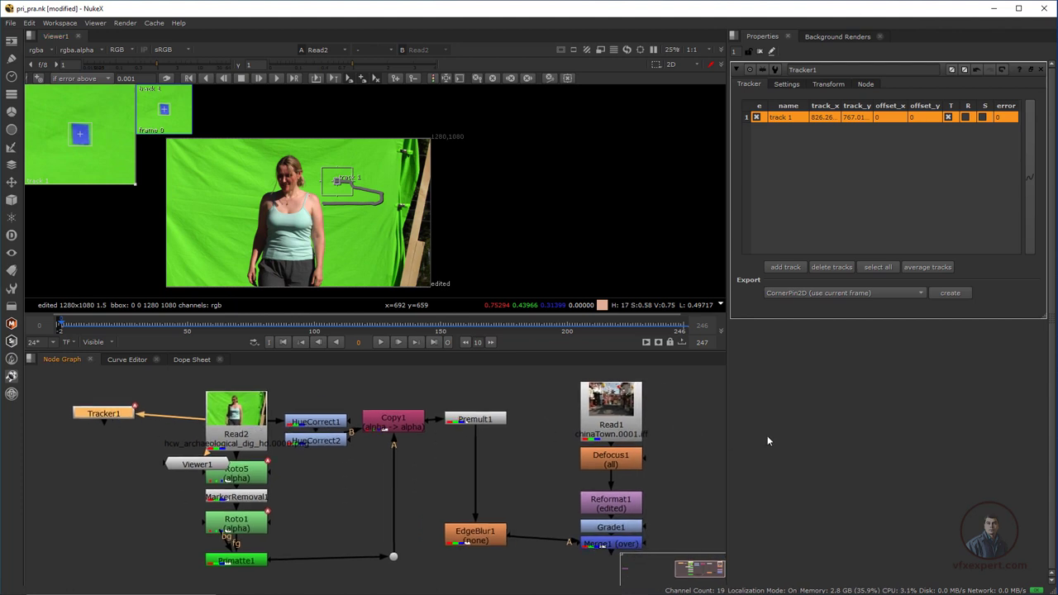
click(784, 294)
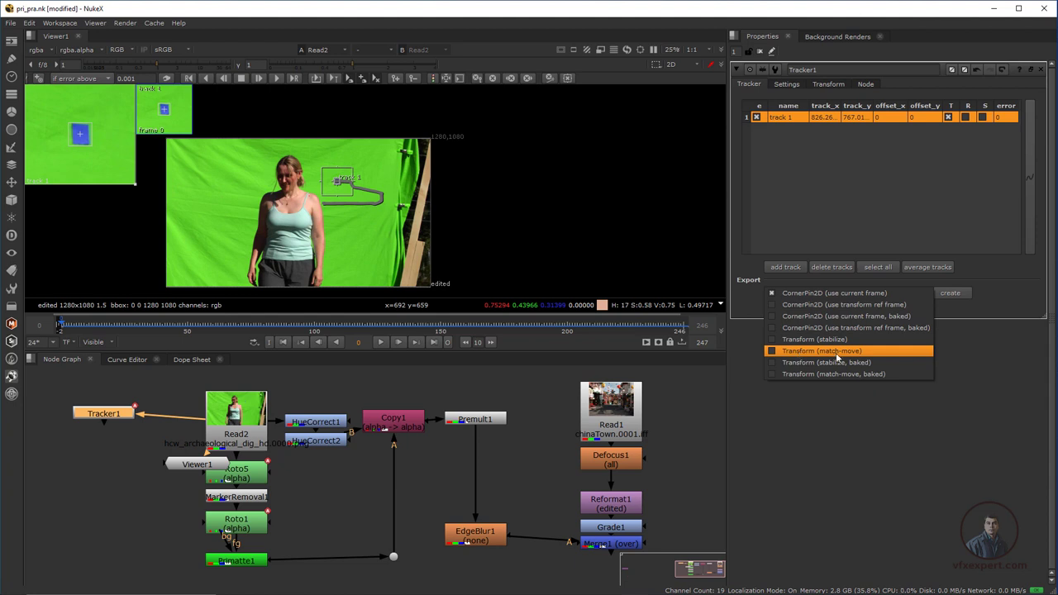
click(836, 351)
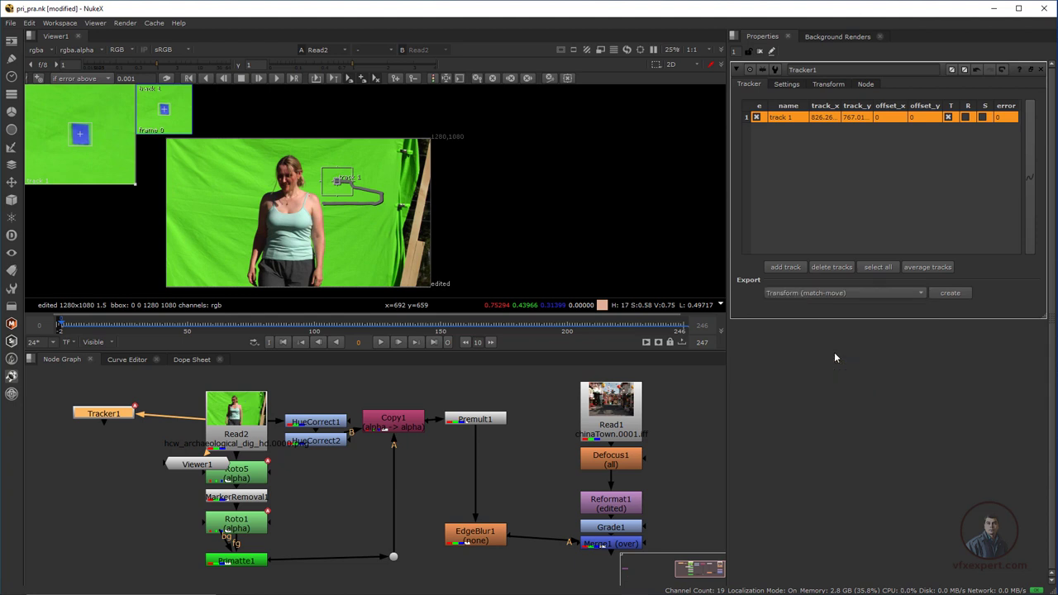
click(950, 294)
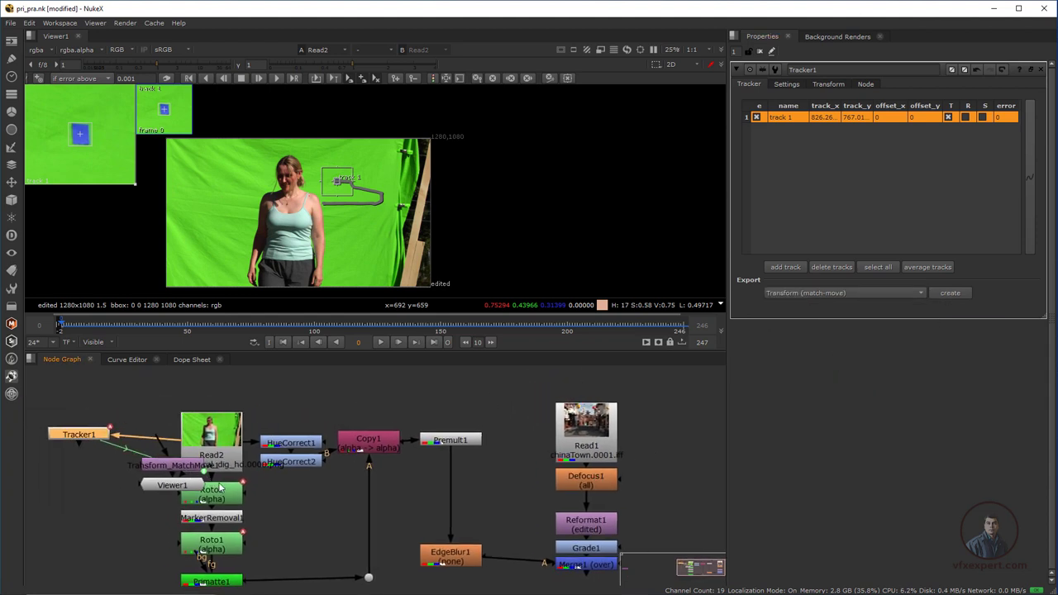
Move Tracker1 above the HueCorrect nodes and place Transform_MatchMove1 beside Read1
drag(107, 446, 353, 404)
drag(213, 475, 518, 423)
middle_drag(499, 458, 396, 443)
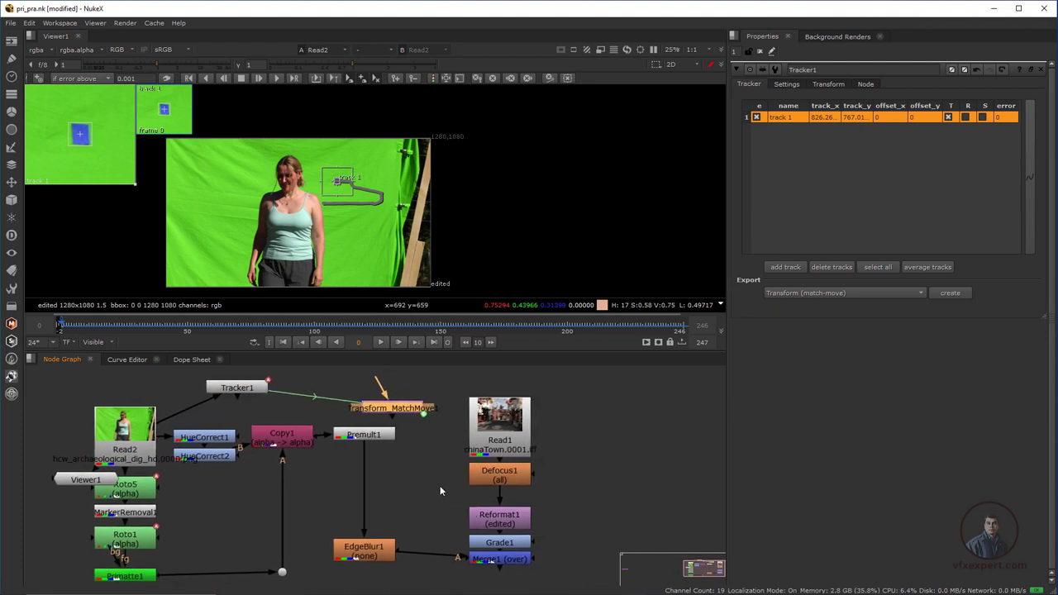
Make room below Reformat1 and insert Transform_MatchMove1 between Reformat1 and Grade1
drag(440, 491, 568, 545)
click(500, 521)
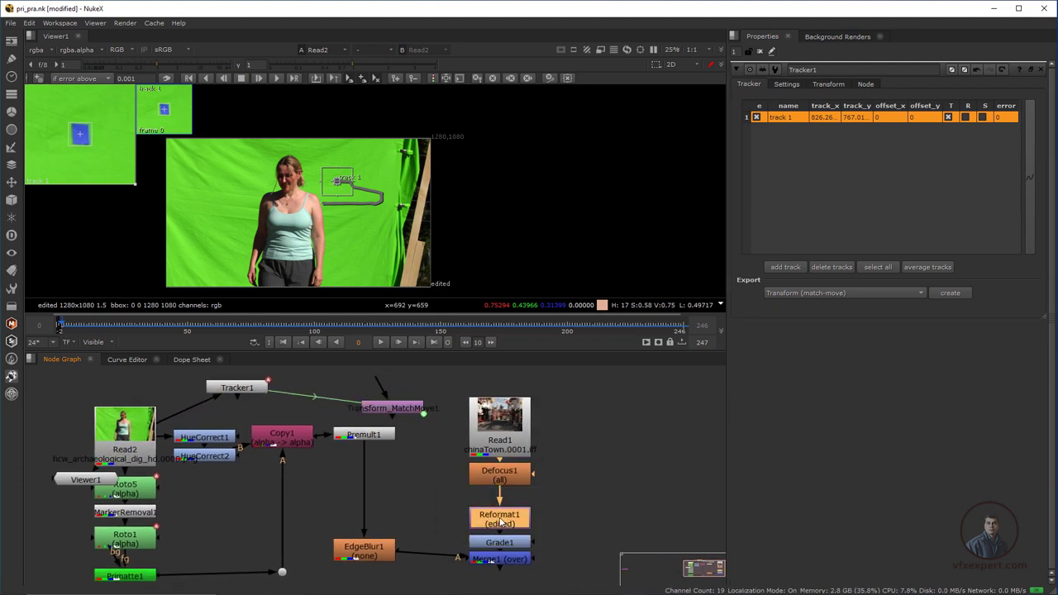
drag(500, 521, 501, 509)
middle_drag(461, 396, 446, 406)
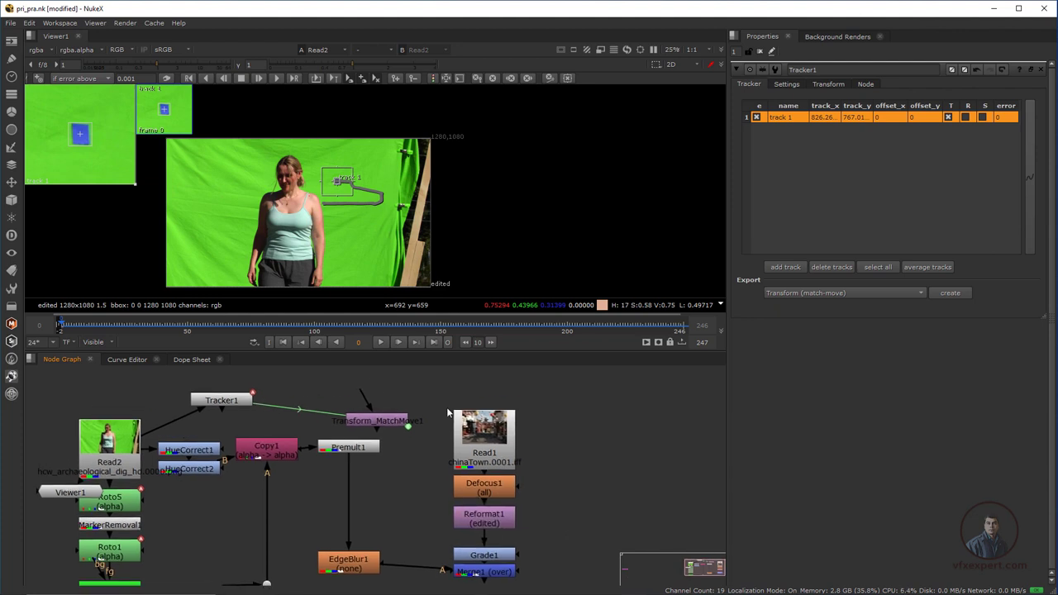
drag(439, 387, 581, 538)
drag(508, 520, 508, 479)
drag(383, 425, 491, 534)
middle_drag(470, 502, 492, 460)
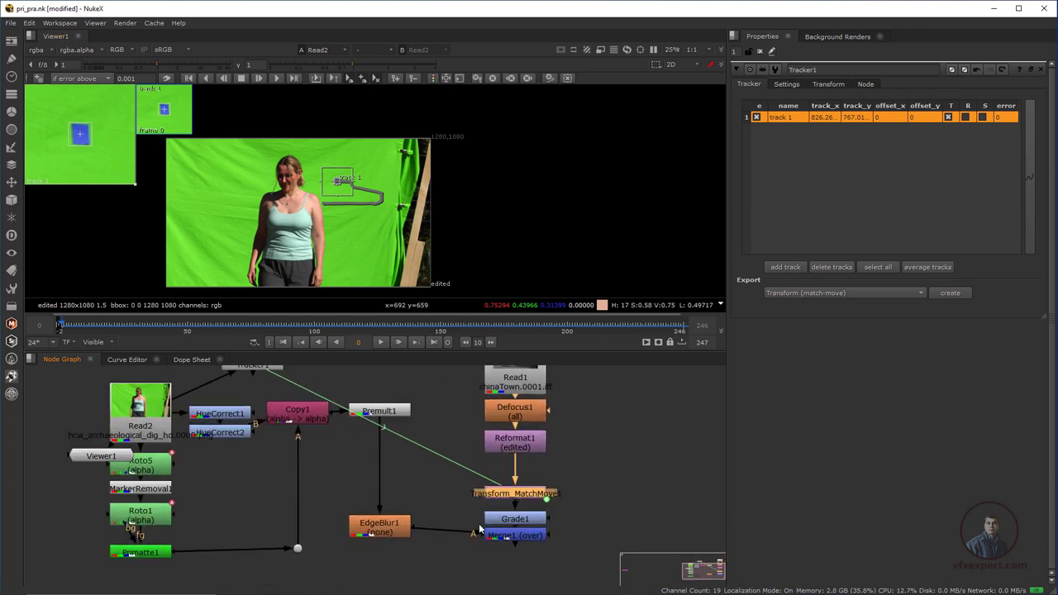
Show Merge1's result, close all node properties, and examine the background's movement and edges at frames 67 and 102
click(508, 538)
key(1)
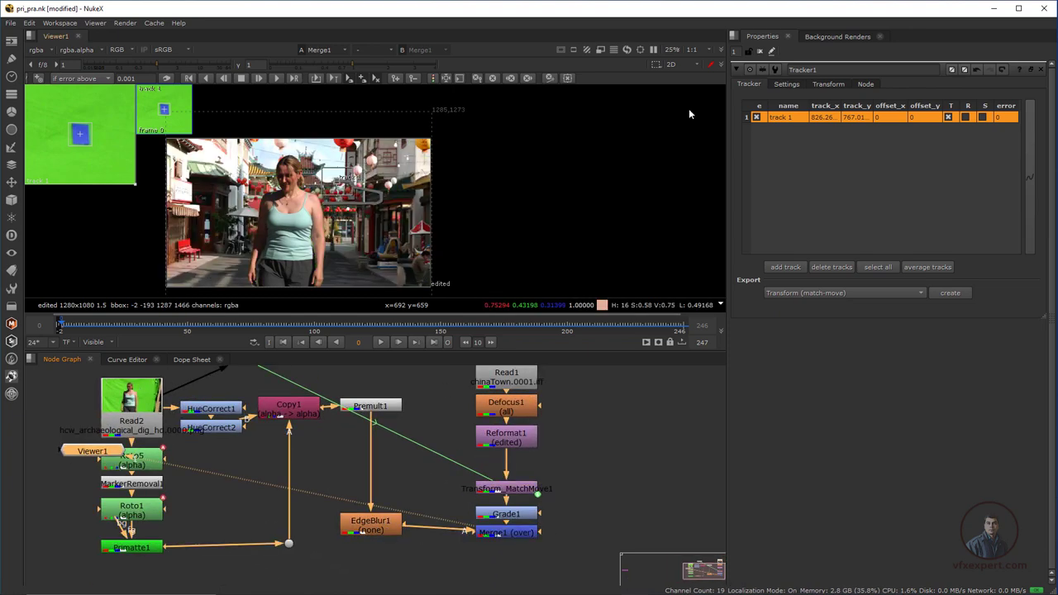
click(759, 53)
scroll(410, 177, up, 2)
scroll(410, 177, down, 2)
middle_drag(320, 195, 415, 186)
scroll(416, 185, up, 2)
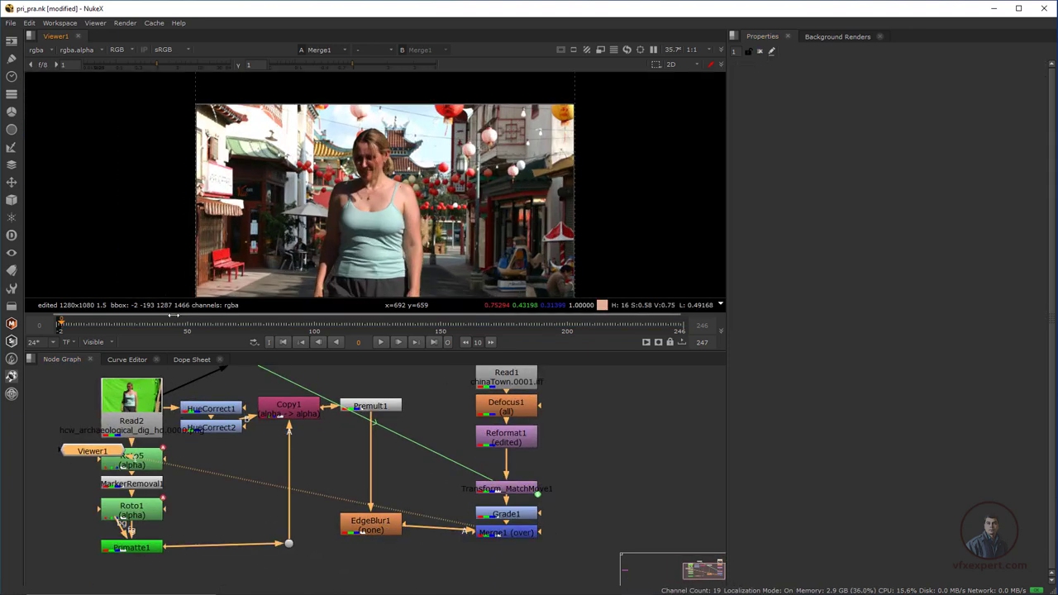
click(231, 331)
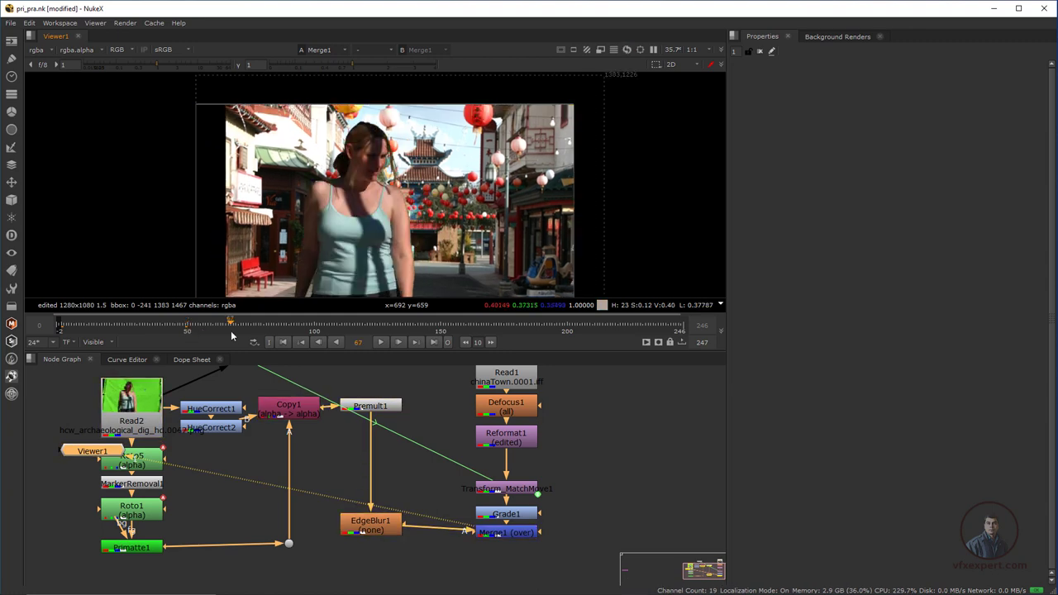
click(319, 331)
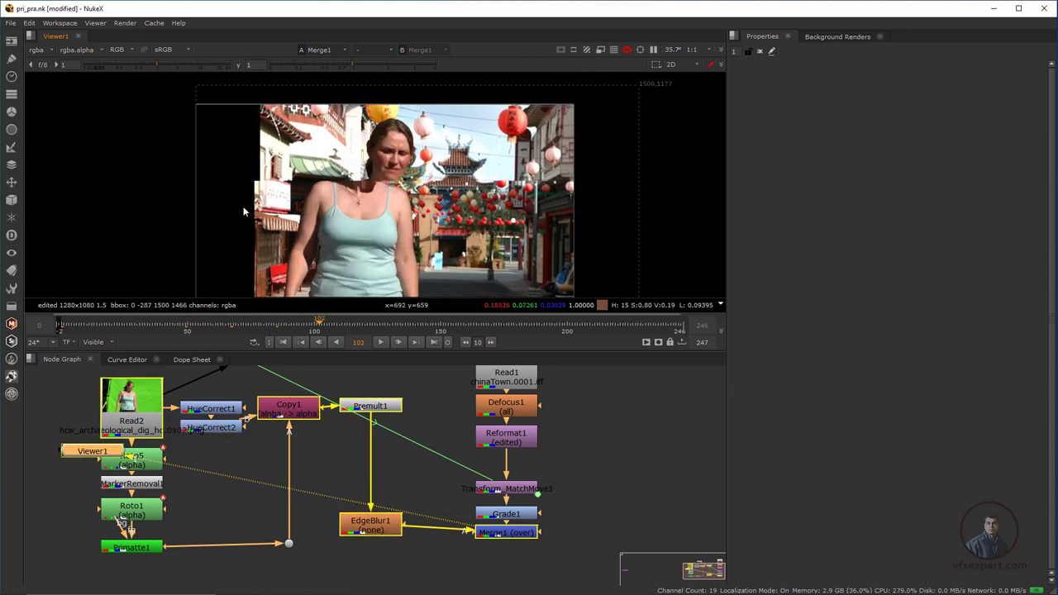
scroll(244, 213, down, 3)
middle_drag(266, 184, 324, 167)
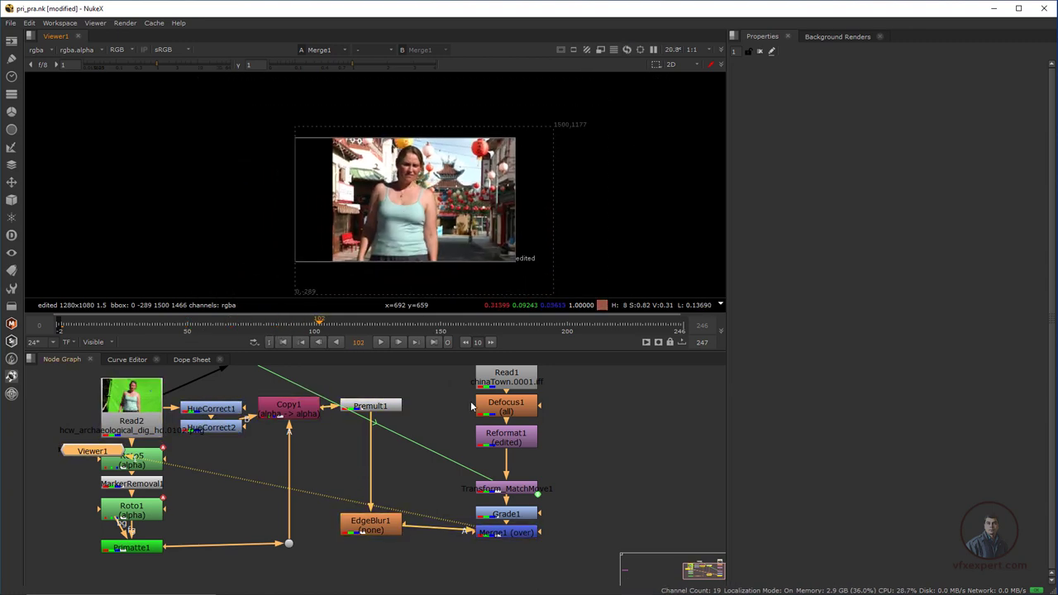
Insert a Transform node between Defocus1 and Reformat1 in the background branch, spacing Reformat1 slightly lower
scroll(511, 521, down, 1)
middle_drag(511, 521, 474, 536)
scroll(474, 537, up, 1)
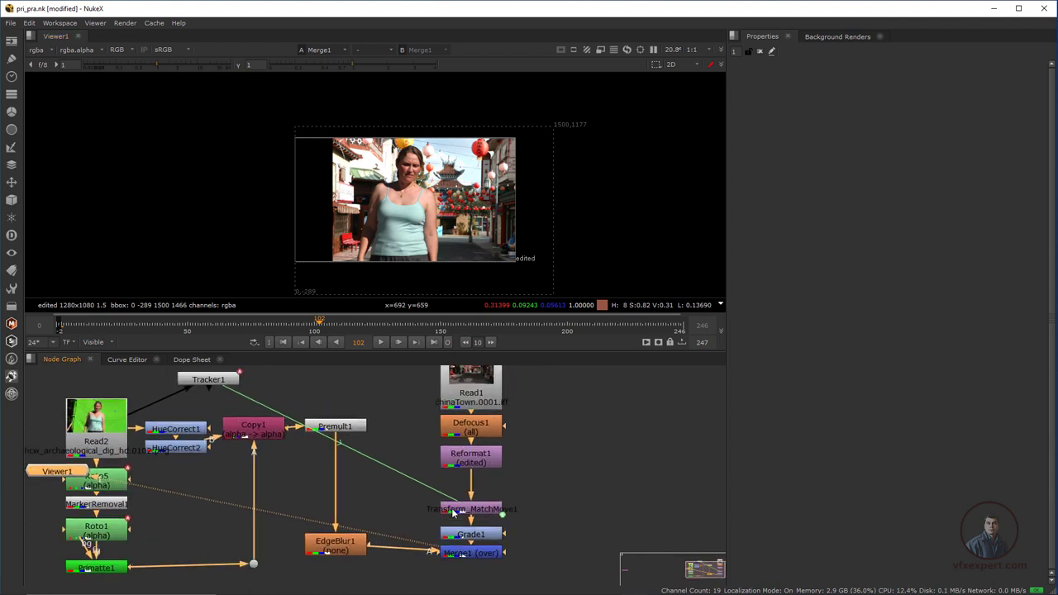
scroll(455, 493, up, 1)
middle_drag(454, 493, 437, 515)
scroll(435, 514, up, 1)
click(461, 484)
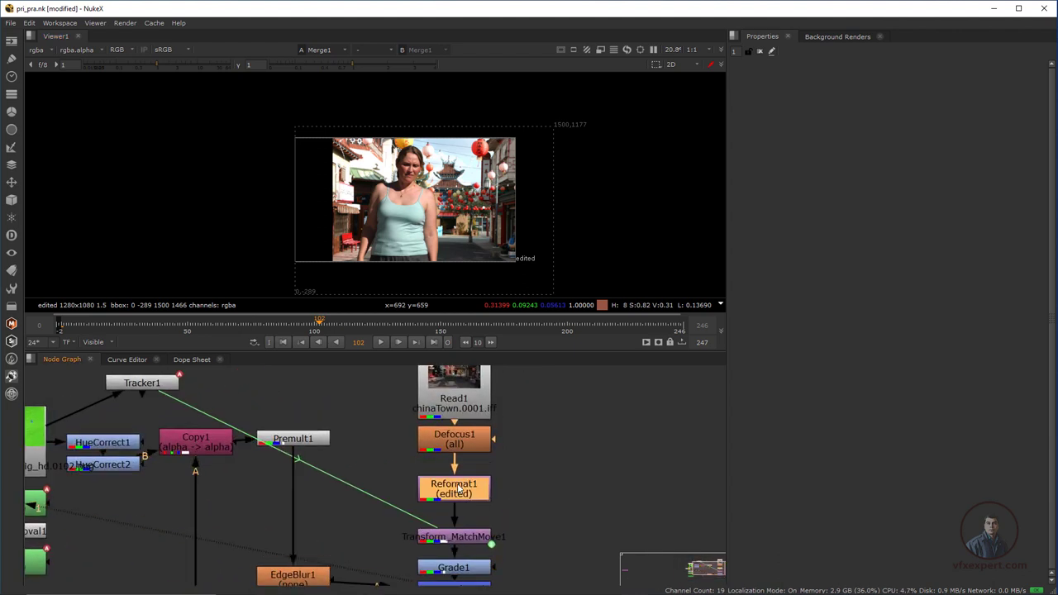
drag(464, 501, 464, 505)
click(459, 447)
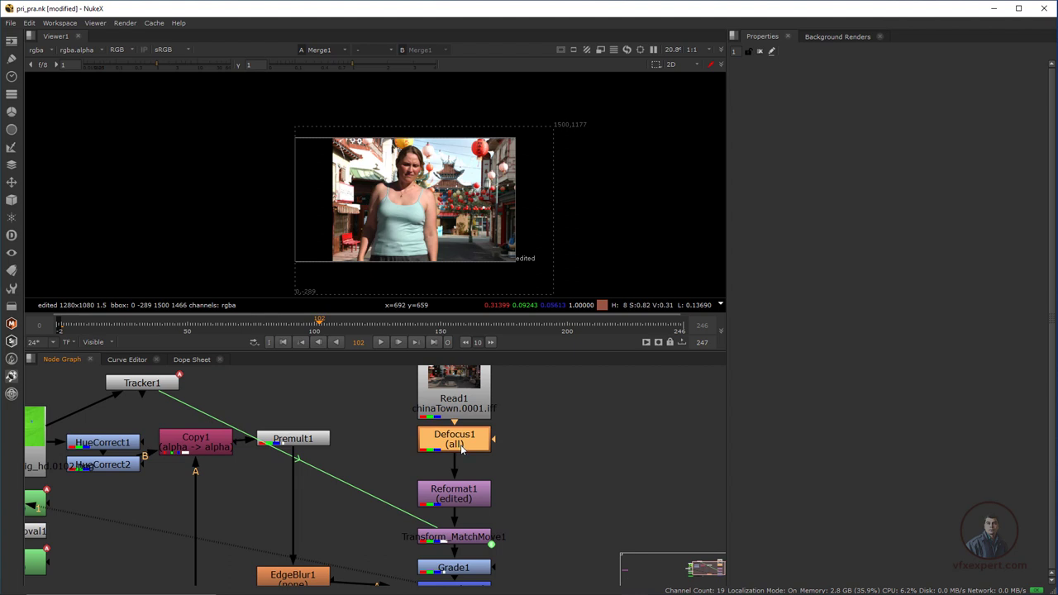
key(t)
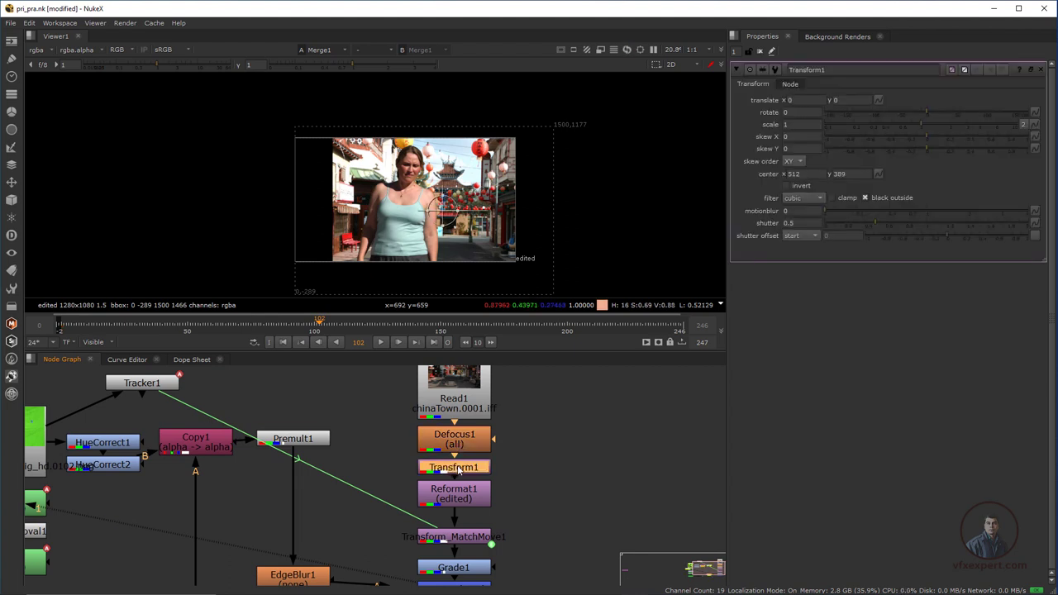
Scale the background to about 1.367, offset it to about x -192, y 120, and check its edges at frame 224
drag(452, 223, 434, 204)
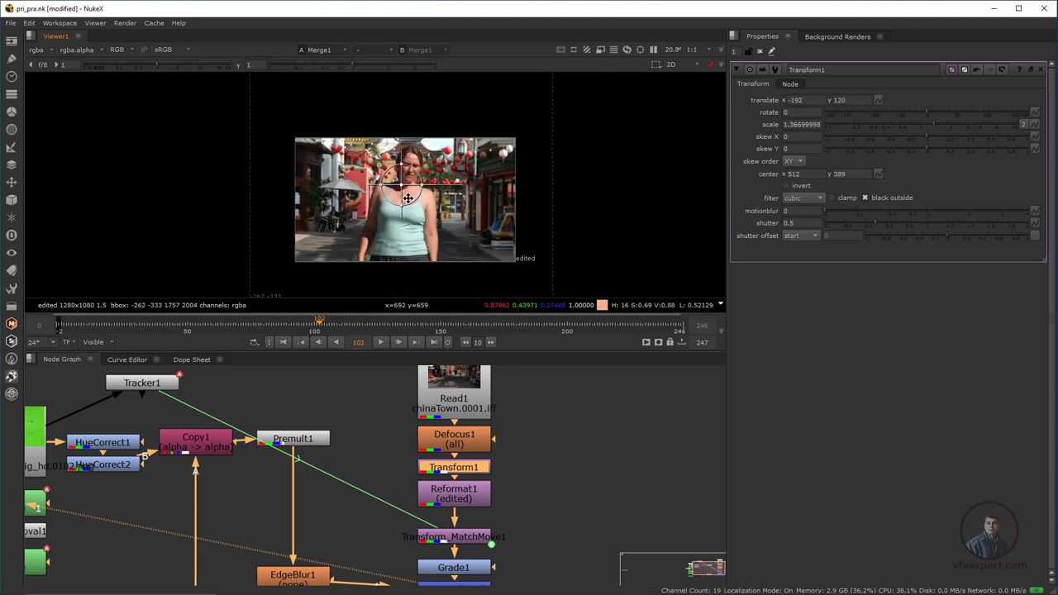
click(207, 325)
drag(207, 325, 629, 325)
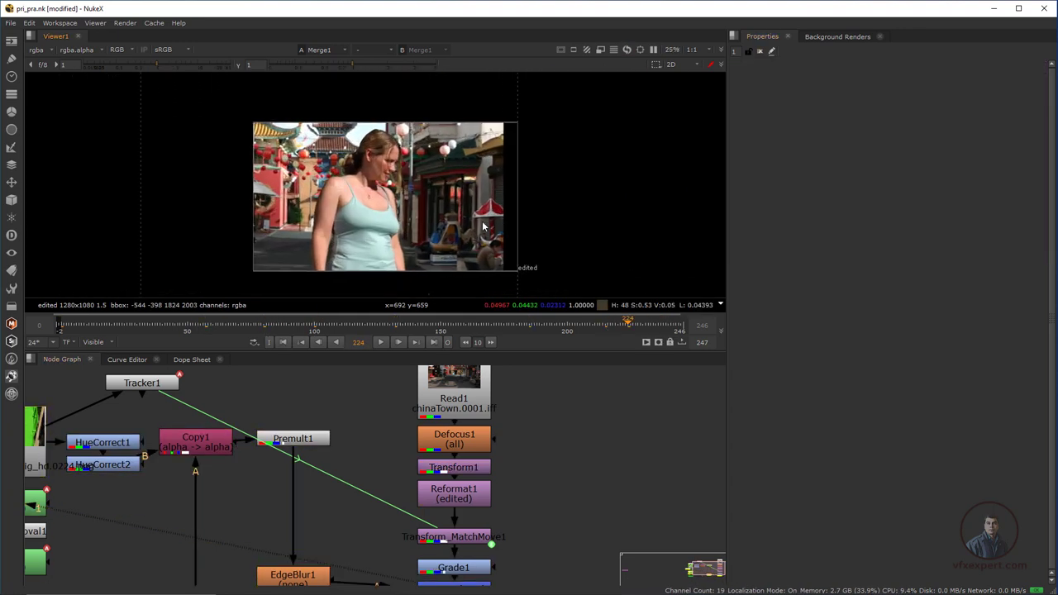
scroll(484, 225, down, 2)
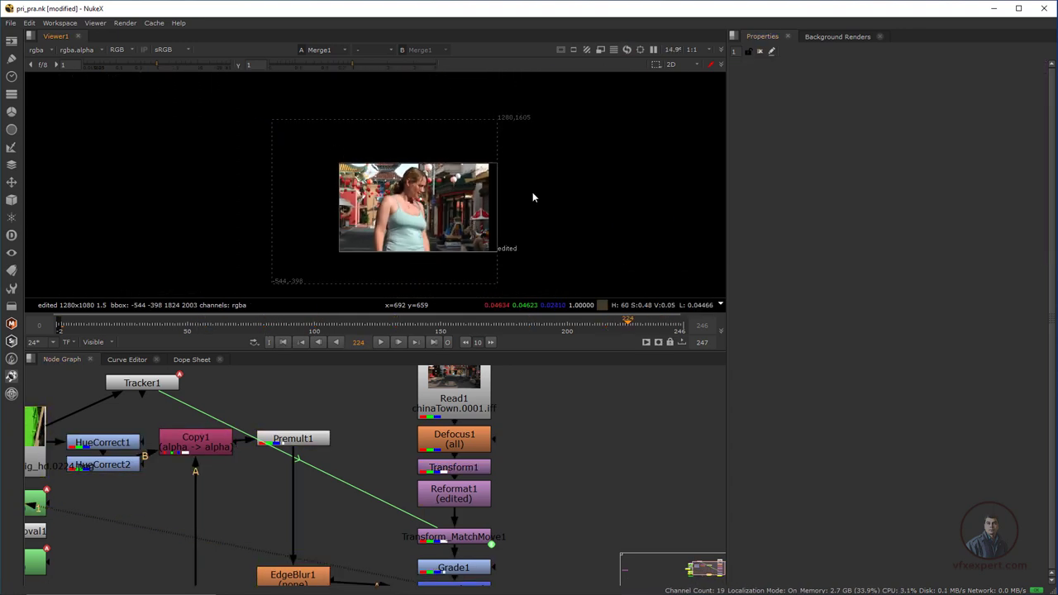
scroll(463, 389, down, 3)
scroll(427, 516, up, 3)
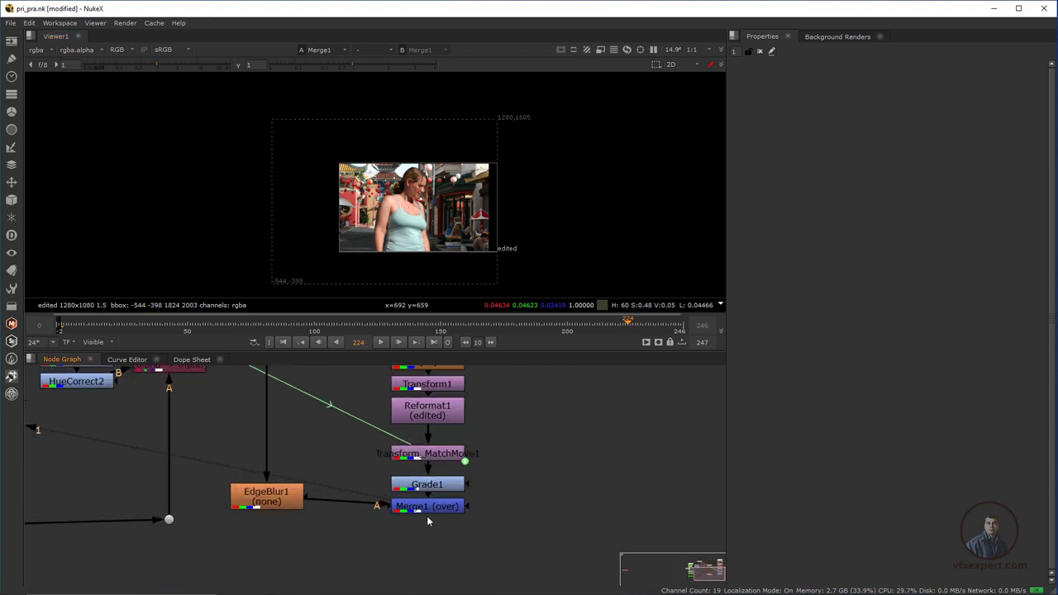
Add a Crop node after Merge1 with reformat enabled and black outside disabled
click(420, 508)
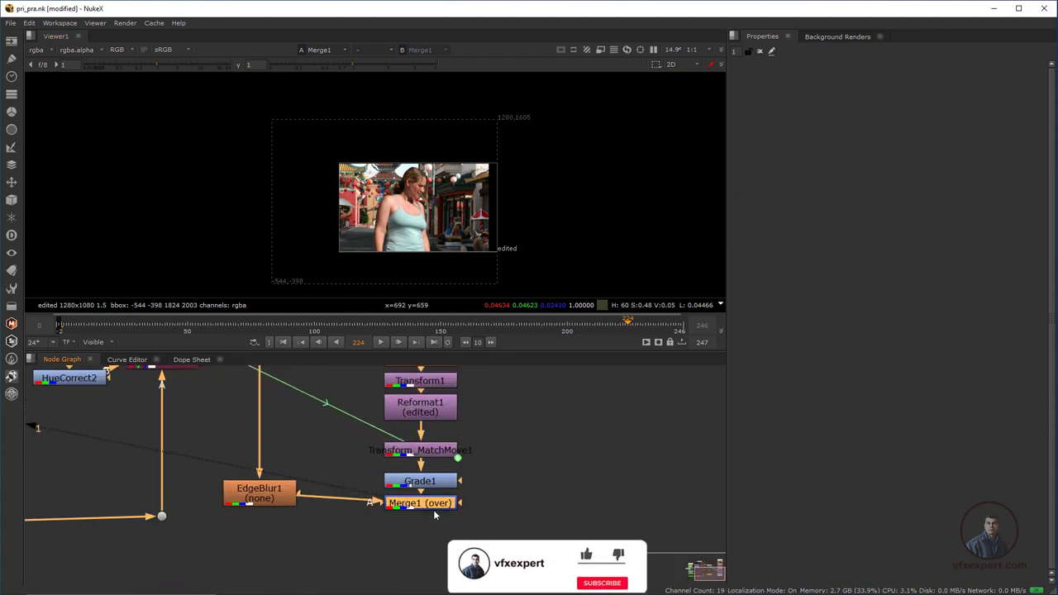
scroll(397, 507, down, 2)
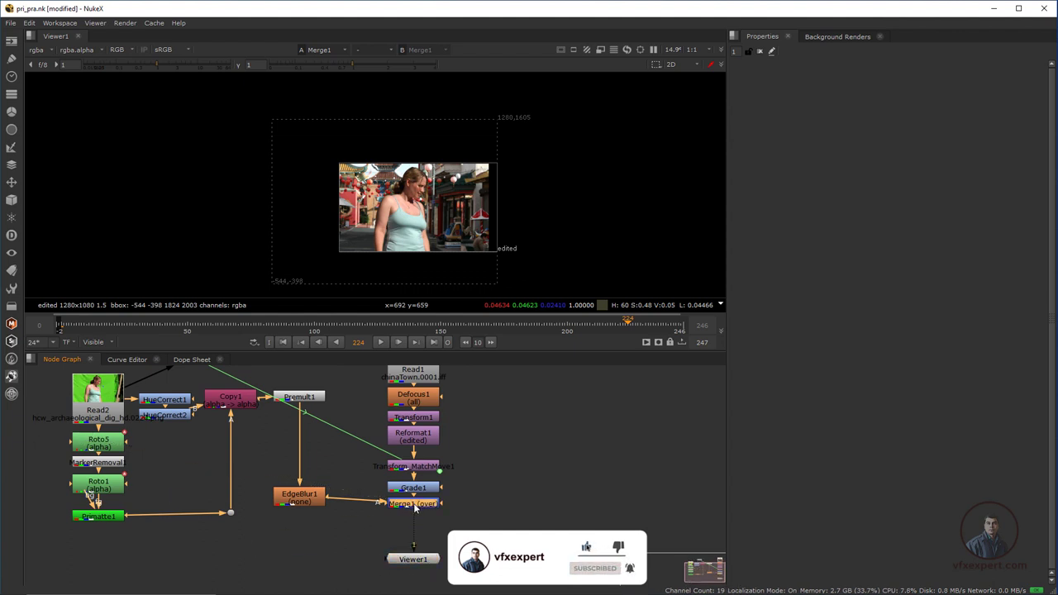
key(Tab)
text(cro)
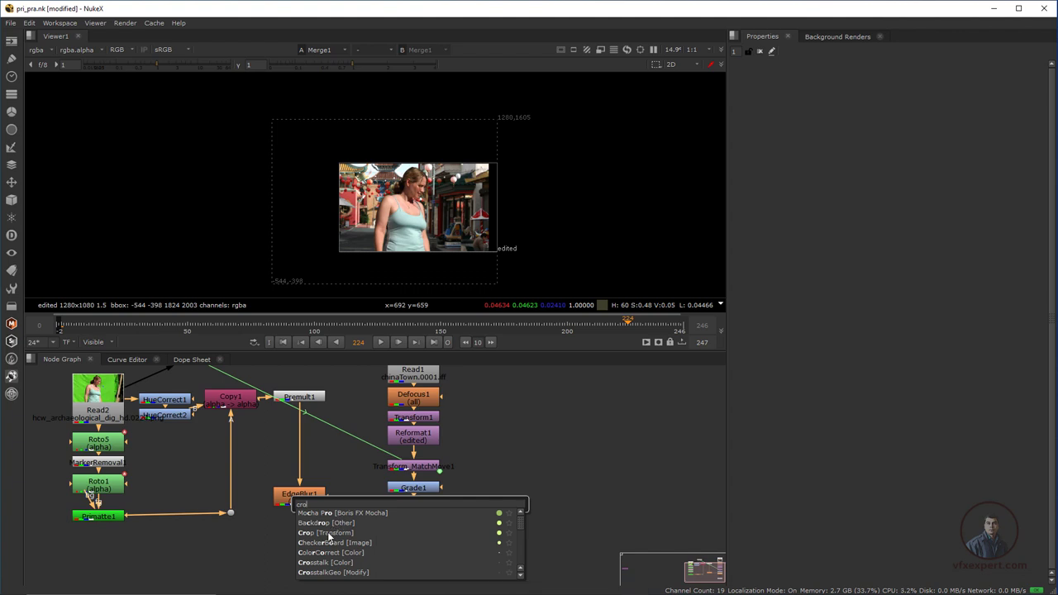
click(328, 532)
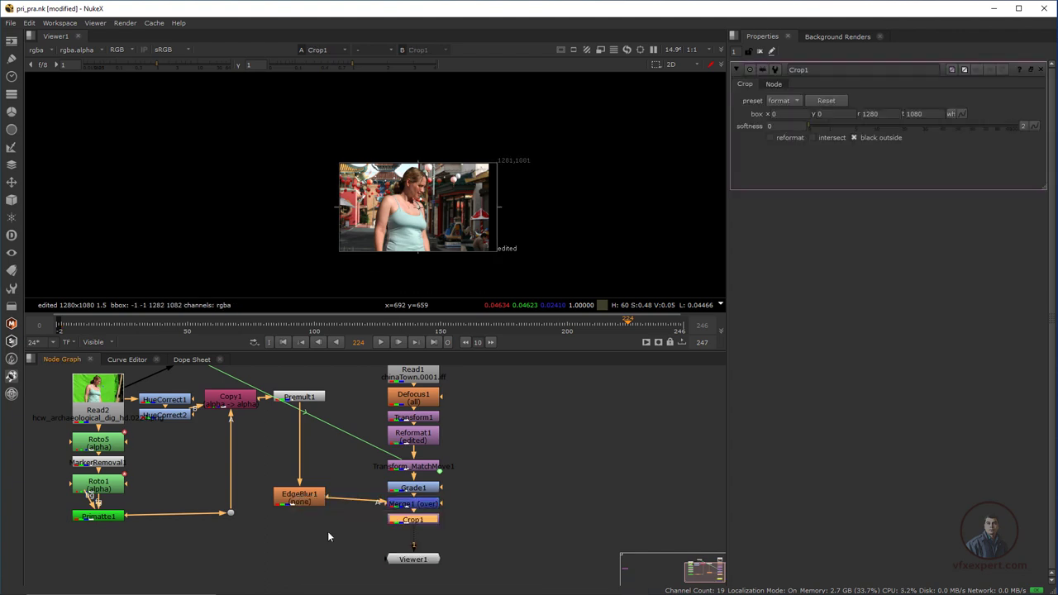
scroll(454, 264, up, 3)
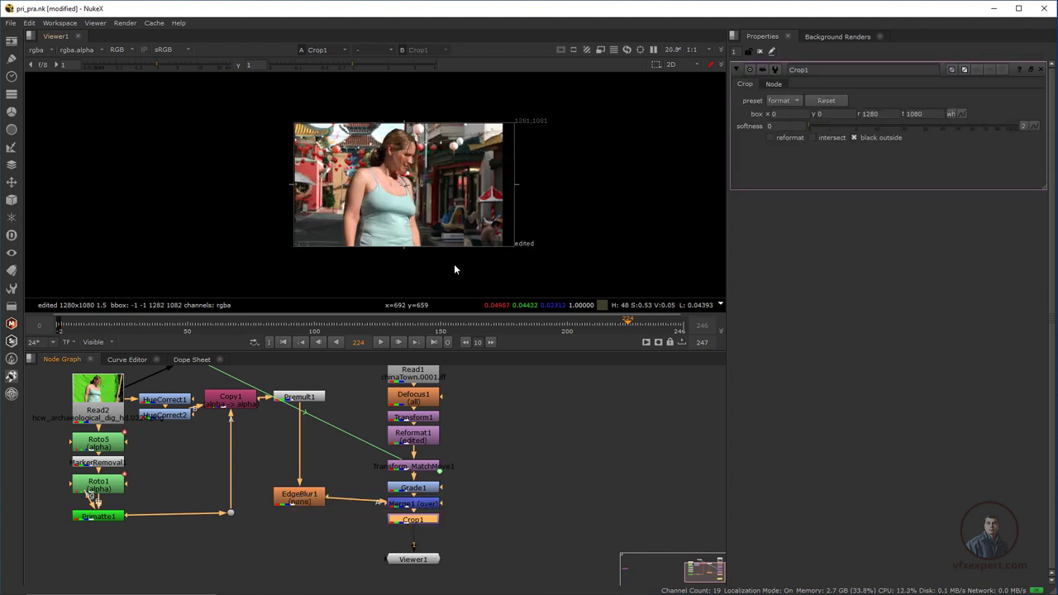
click(769, 137)
Reposition the background in Transform1 to about x -128, y 126, check it at other frames, and close all node properties
middle_drag(449, 442, 425, 460)
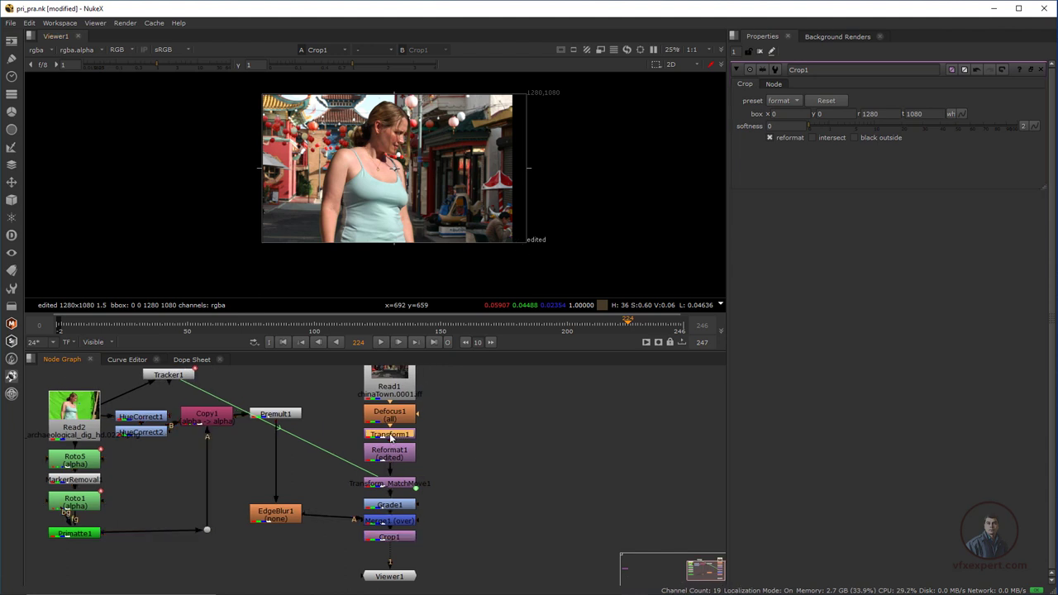
double_click(390, 435)
drag(337, 163, 350, 158)
drag(289, 336, 350, 334)
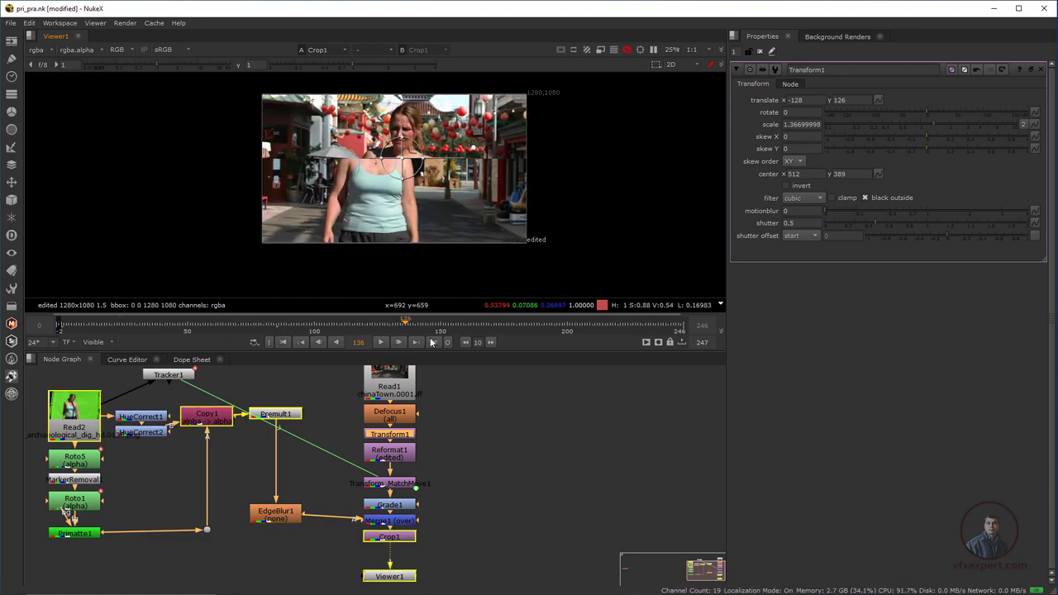
click(761, 52)
key(f)
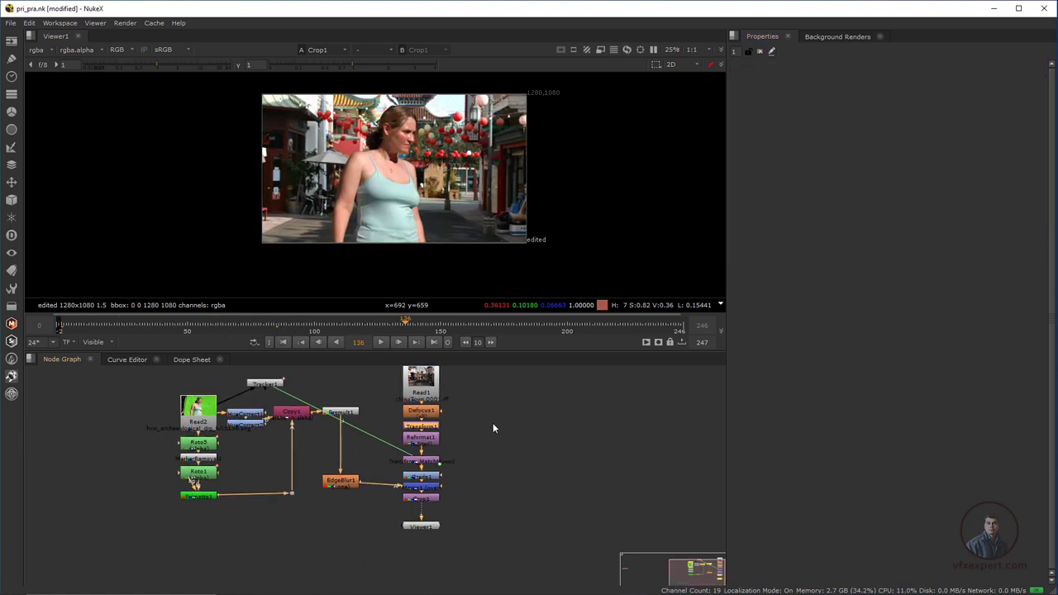
Play the cropped composite from the first frame and examine how the background follows the woman up to frame 161
click(283, 342)
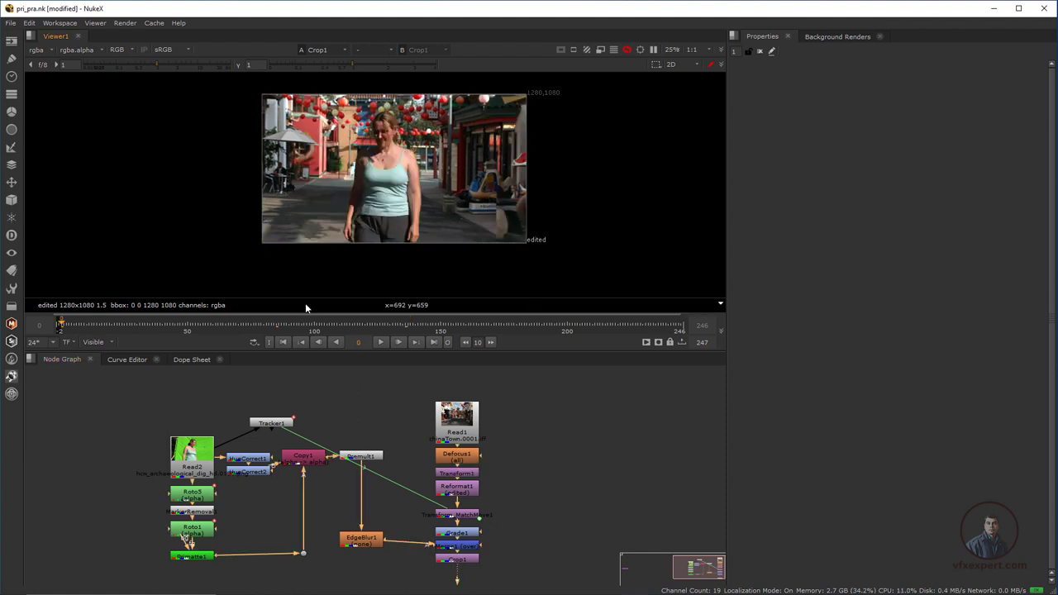
scroll(370, 250, up, 2)
scroll(389, 256, up, 1)
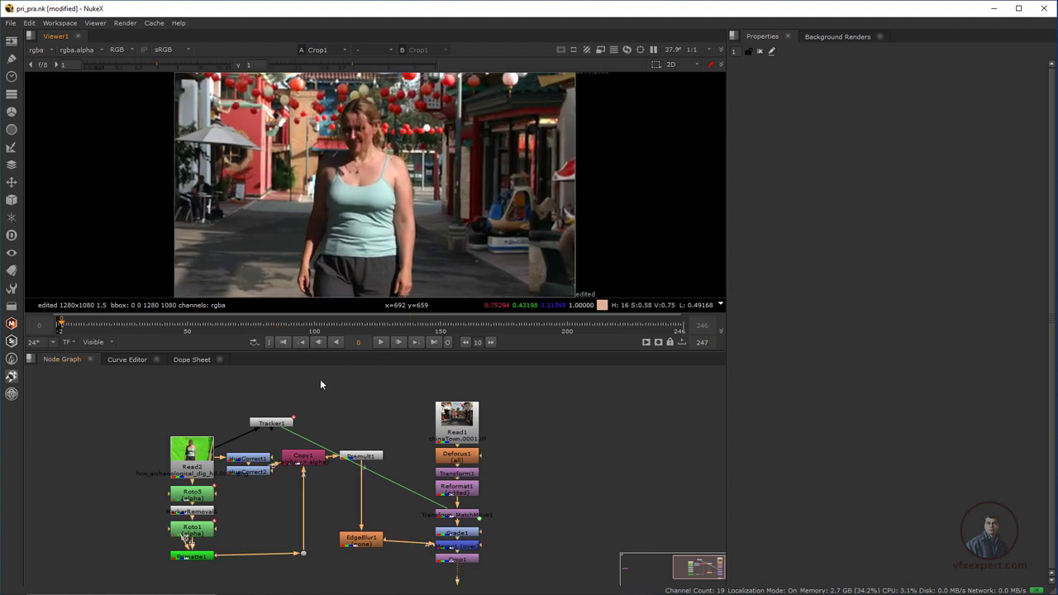
click(398, 342)
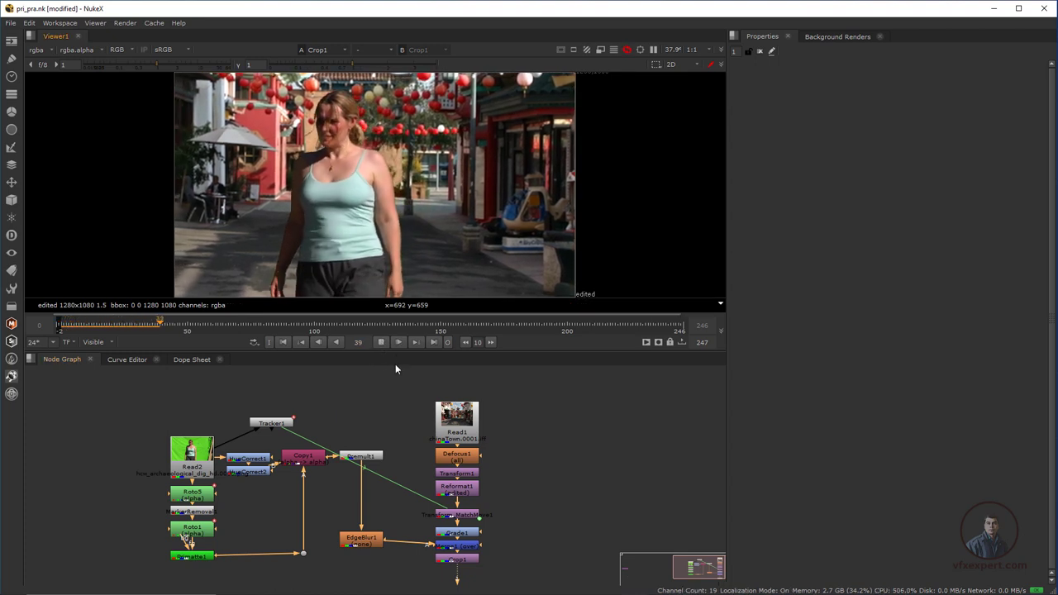
click(381, 342)
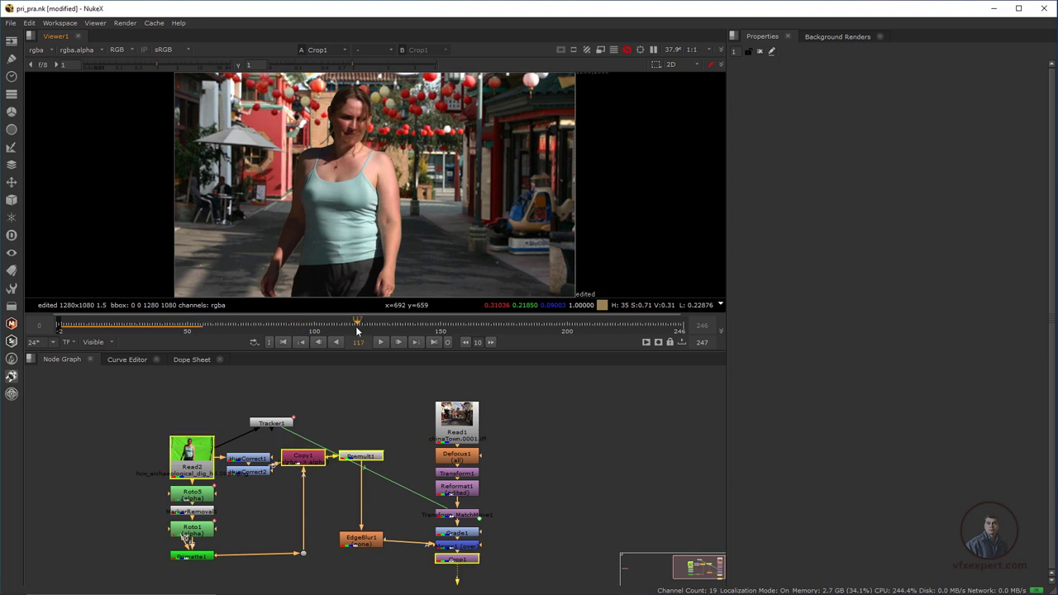
drag(357, 330, 468, 335)
click(261, 467)
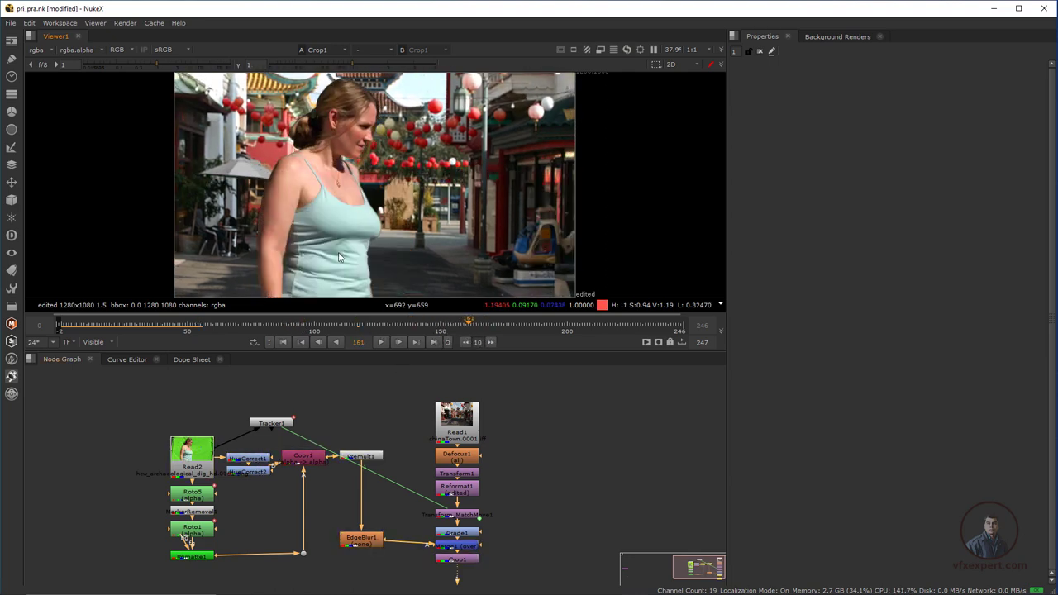